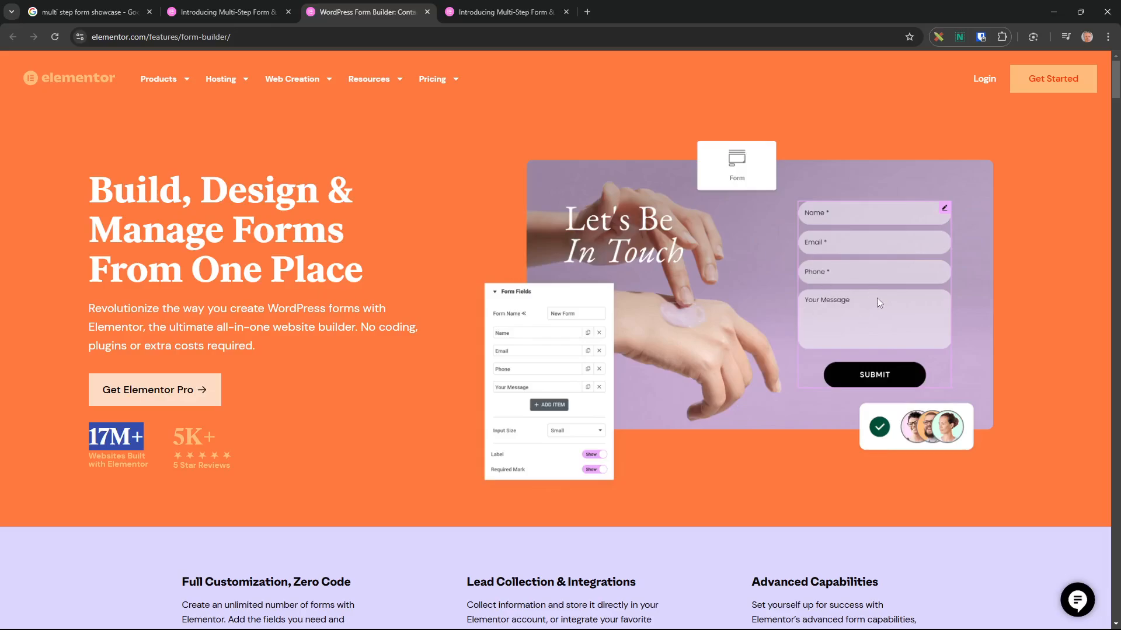
Scroll the Form Builder page down to the 'One Builder, Endless Possibilities' example form designs.
left_click_drag(1114, 90, 1100, 144)
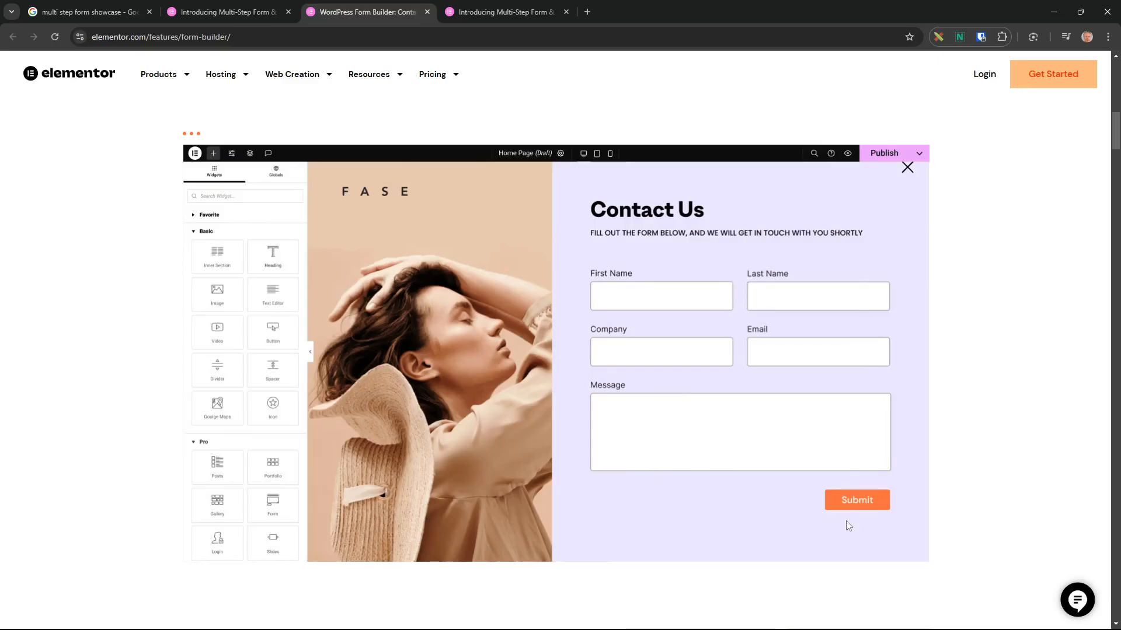
left_click_drag(1116, 144, 1116, 167)
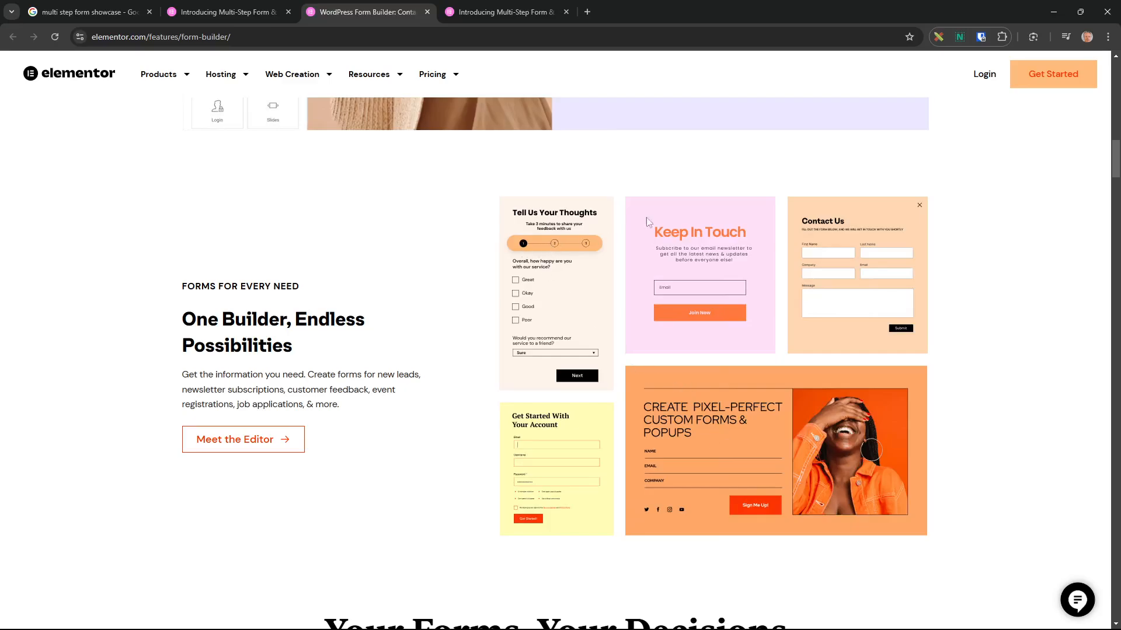
Turn on the measuring extension and measure the feedback form card.
left_click(938, 36)
left_click_drag(499, 188, 613, 391)
left_click(688, 290)
At 150% zoom, measure the three step circles and the Next button, then turn measuring off.
key("ctrl+plus")
key("ctrl+plus")
key("ctrl+plus")
key("ctrl+plus")
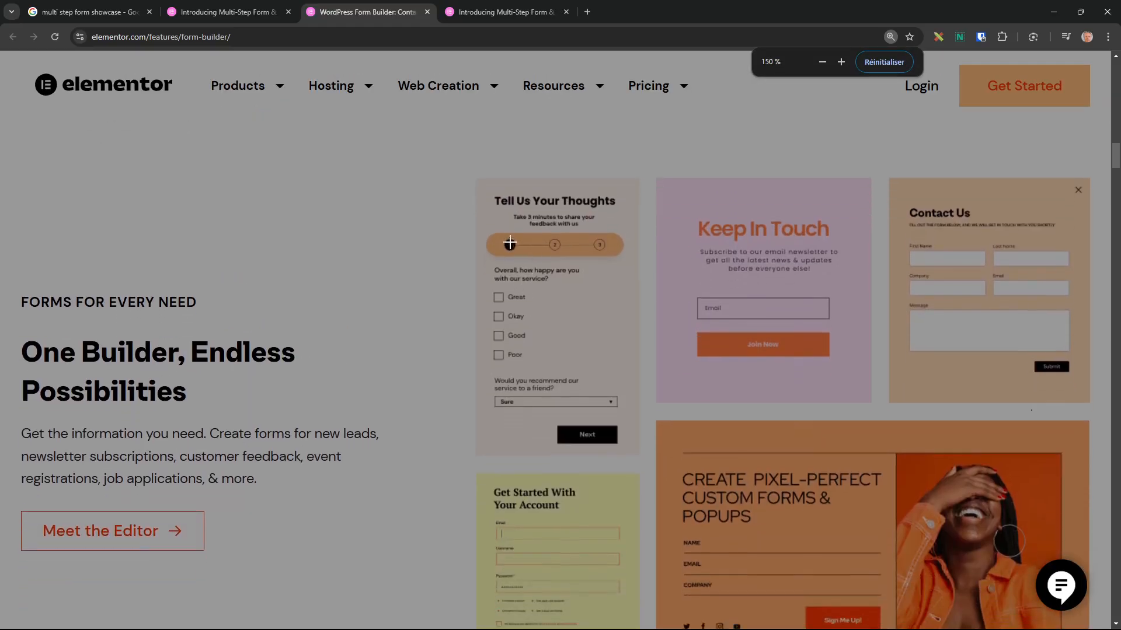
left_click_drag(494, 230, 517, 262)
left_click_drag(544, 227, 564, 267)
left_click_drag(595, 219, 618, 261)
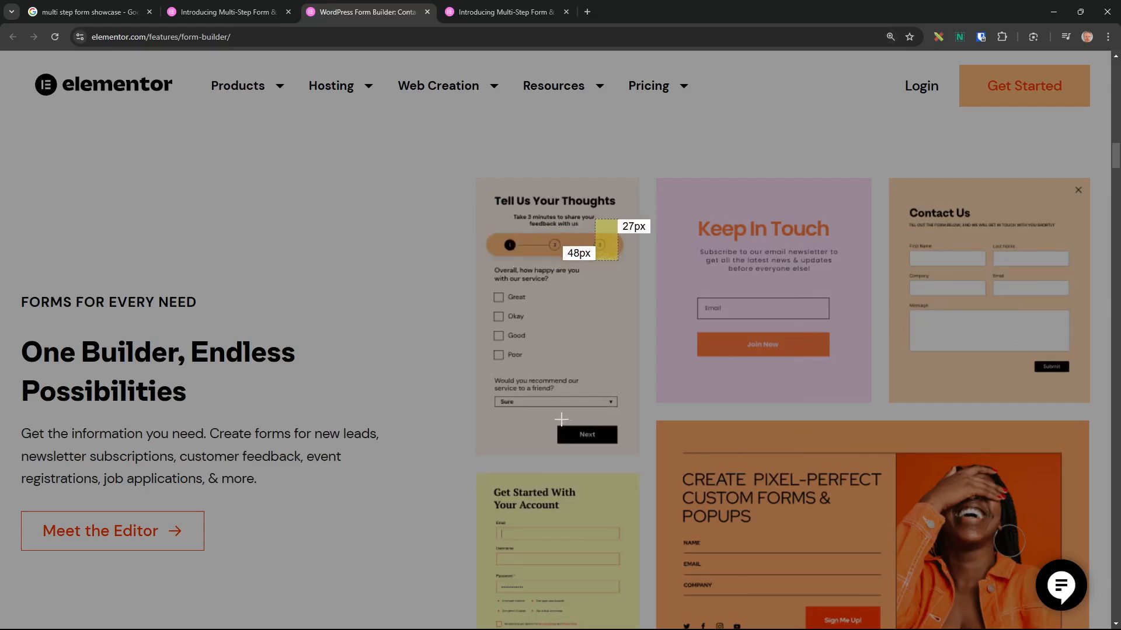
left_click_drag(553, 420, 613, 449)
left_click(620, 439)
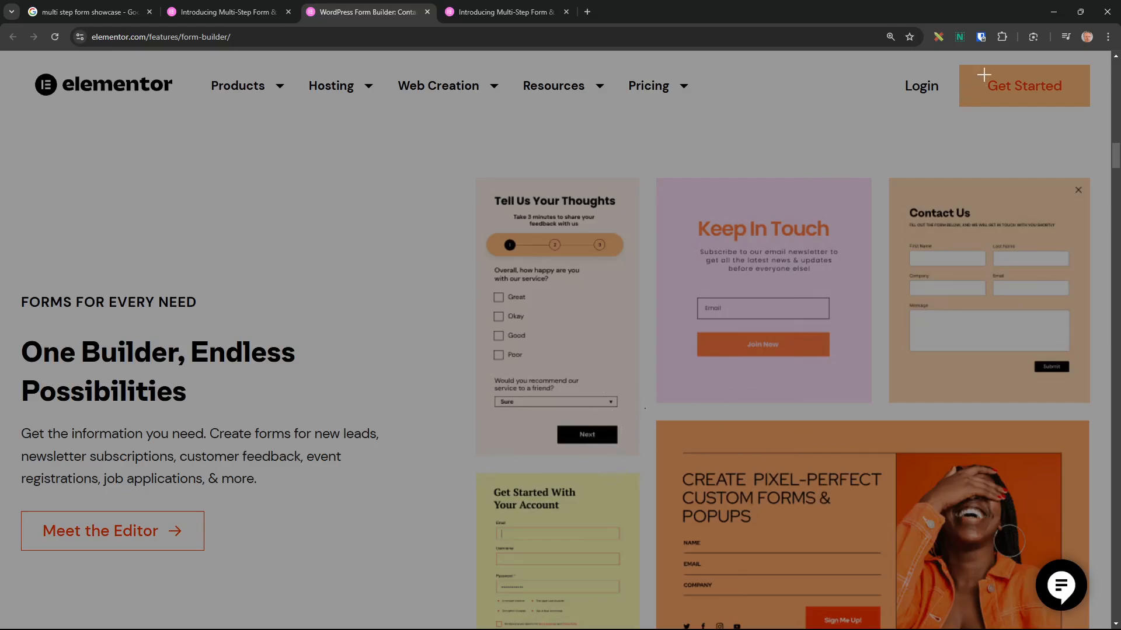
left_click(938, 36)
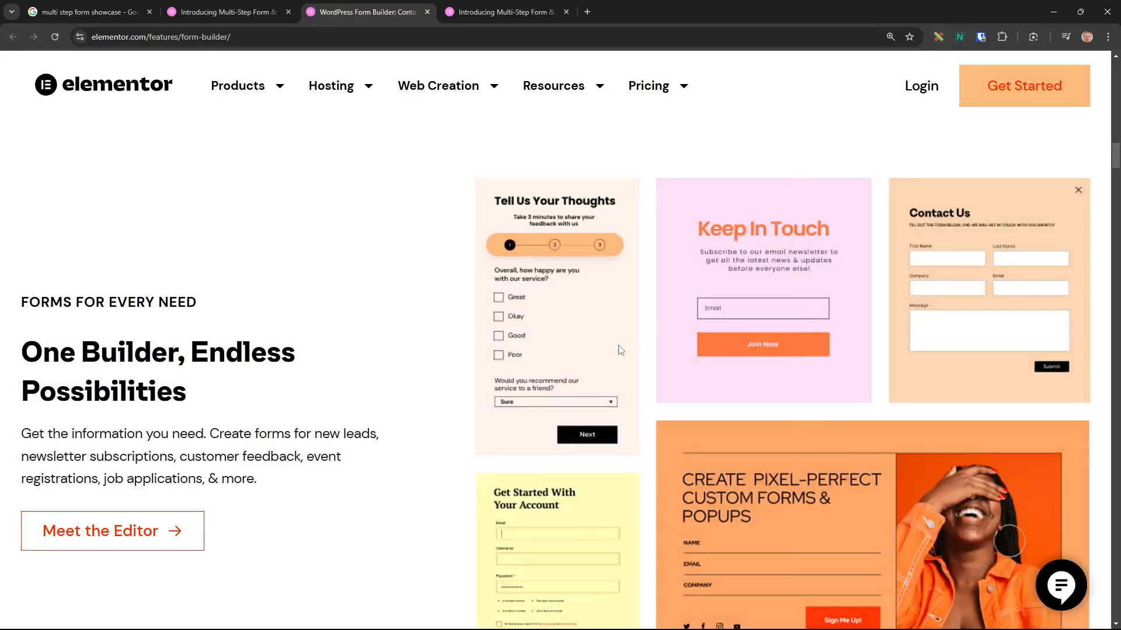
Reset the zoom to 100% and select the Contact page's MonFormulaire form widget in the editor.
key("ctrl+0")
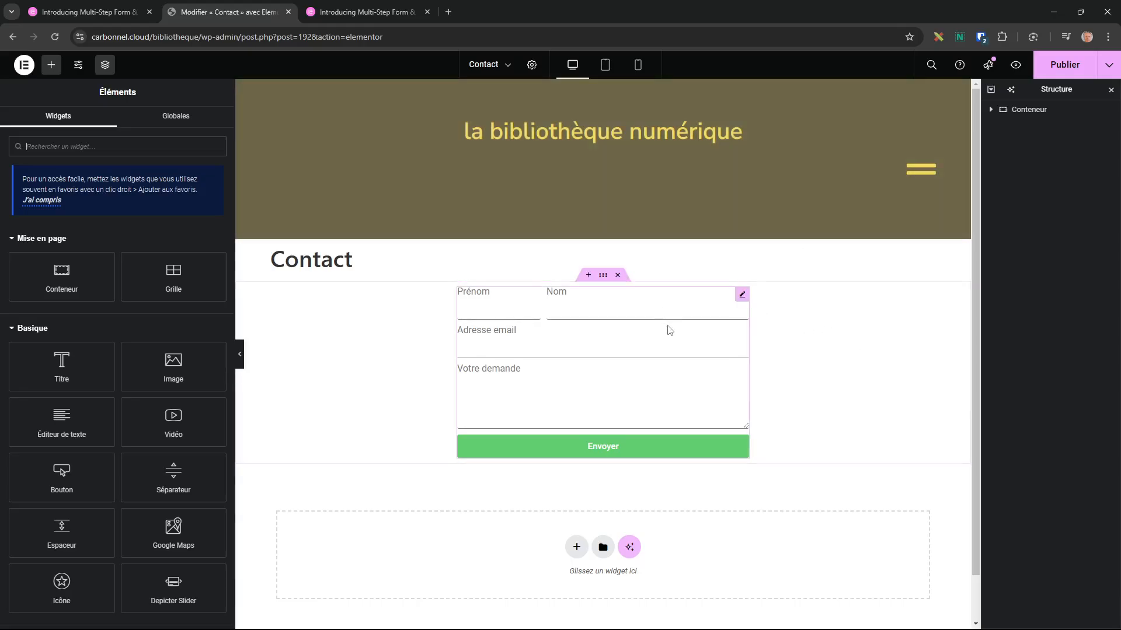
left_click(742, 296)
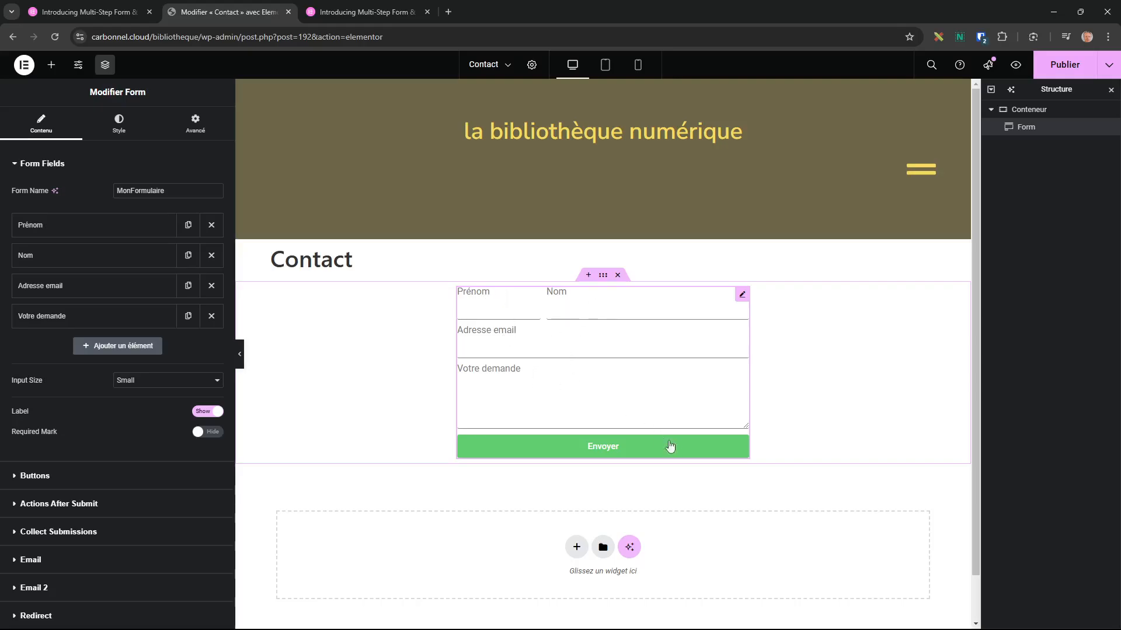
Toggle preview mode off and back on, then collapse the Form Fields section.
left_click(242, 360)
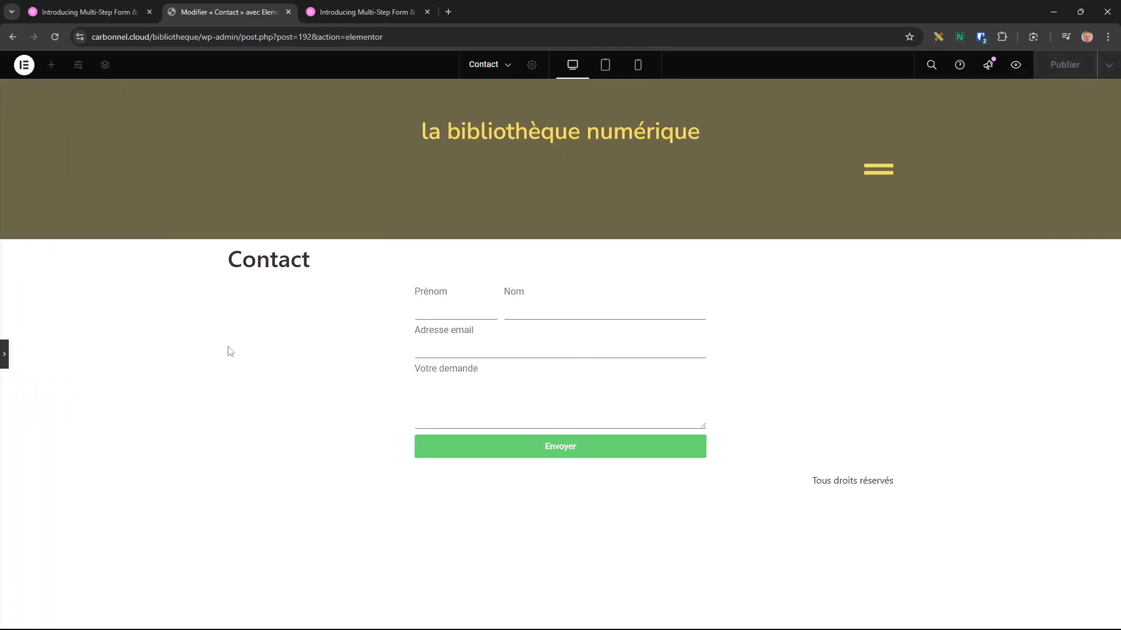
left_click(5, 354)
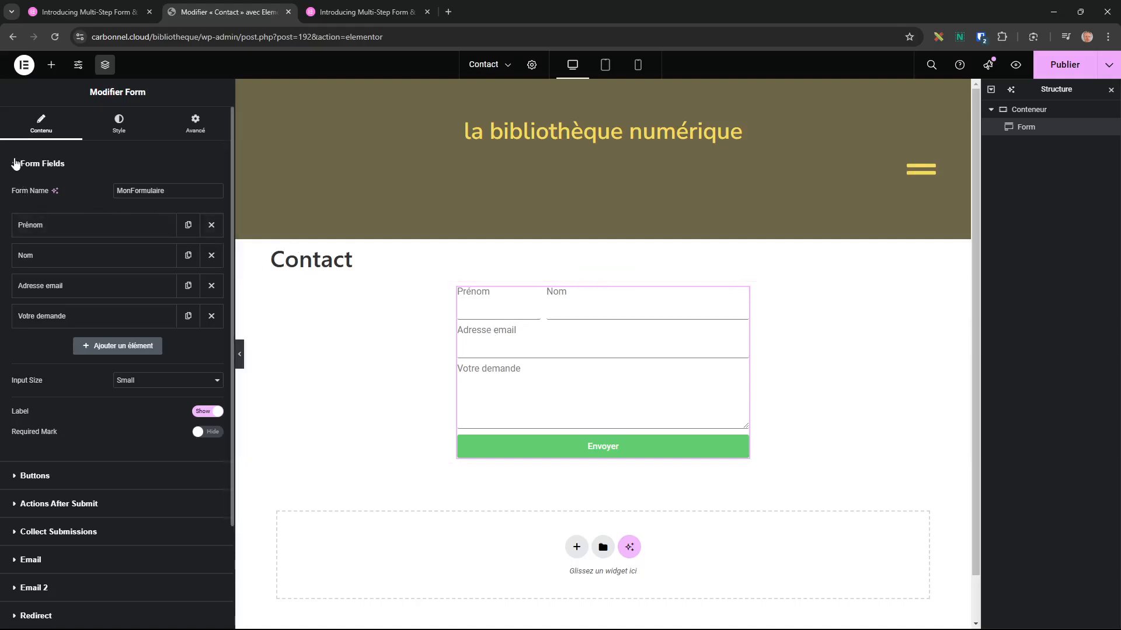
left_click(15, 163)
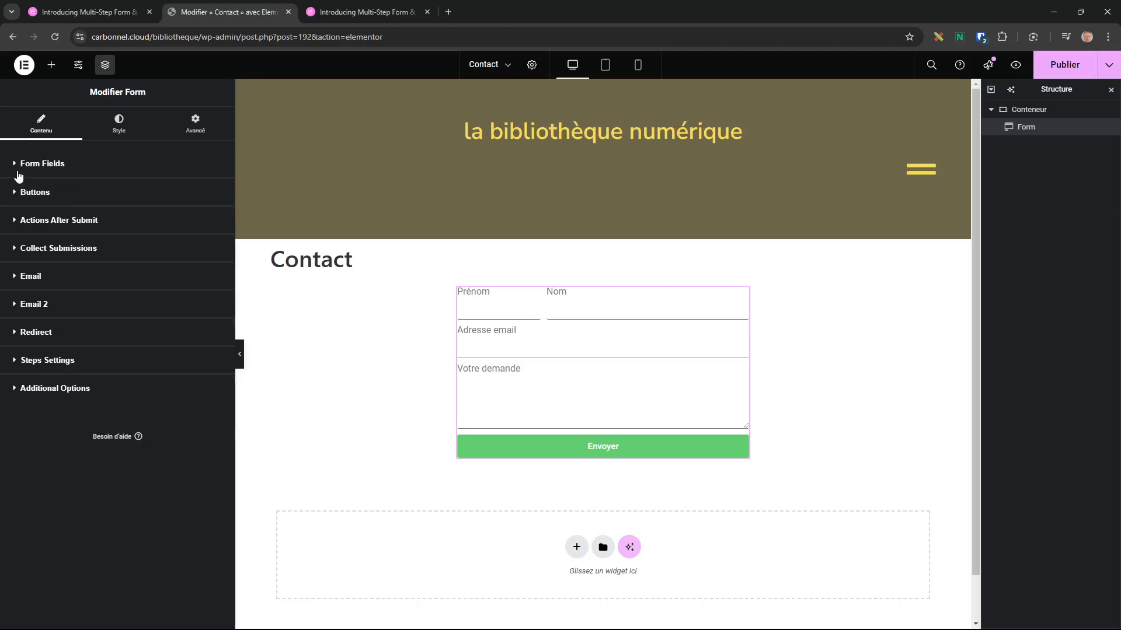
Inspect the Prénom field's Content and Advanced settings, then expand the Buttons section.
left_click(36, 165)
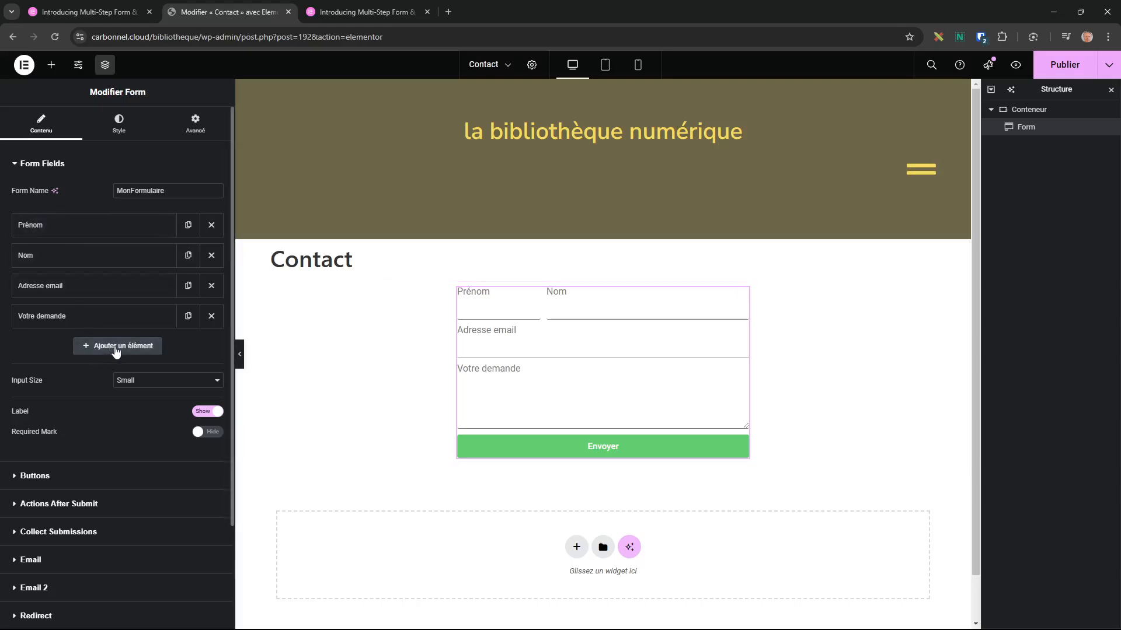
left_click(46, 232)
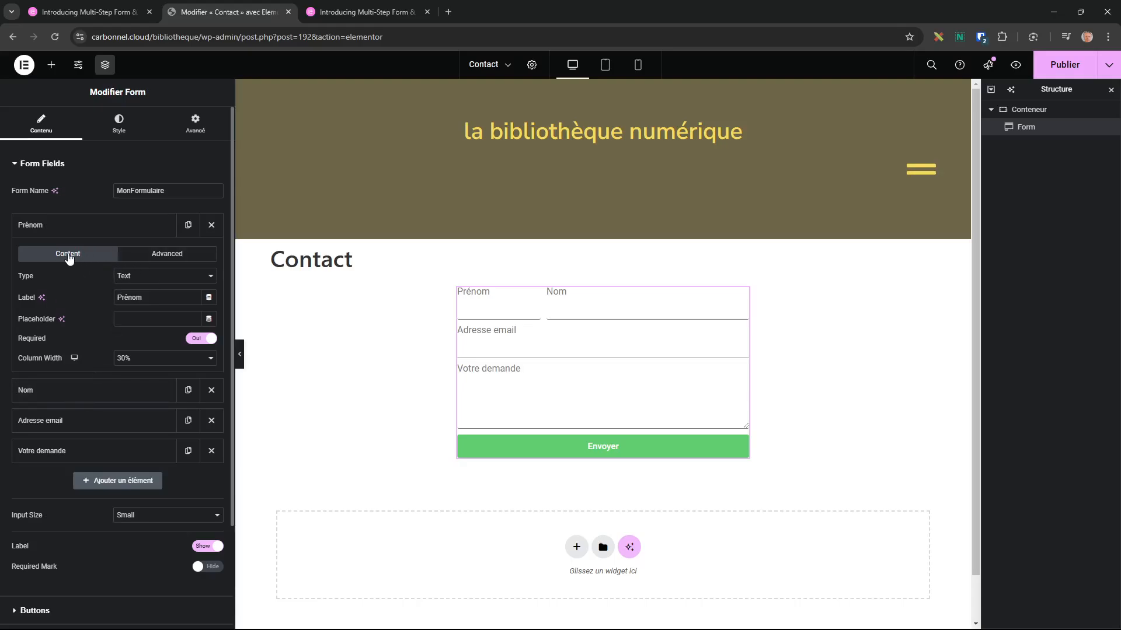
left_click(161, 255)
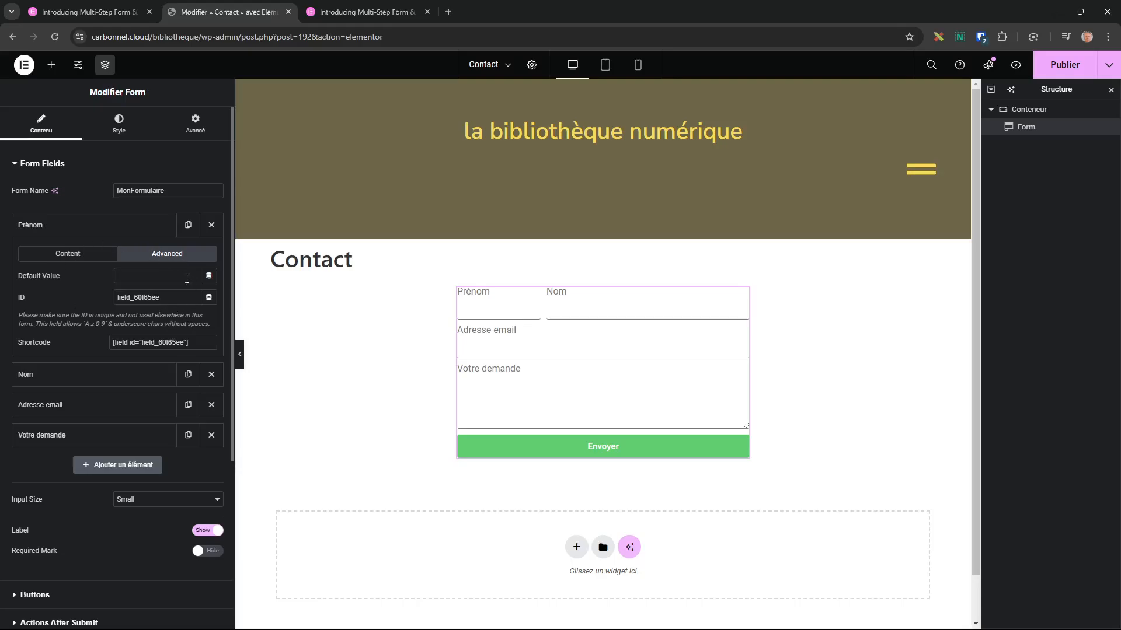
left_click(87, 254)
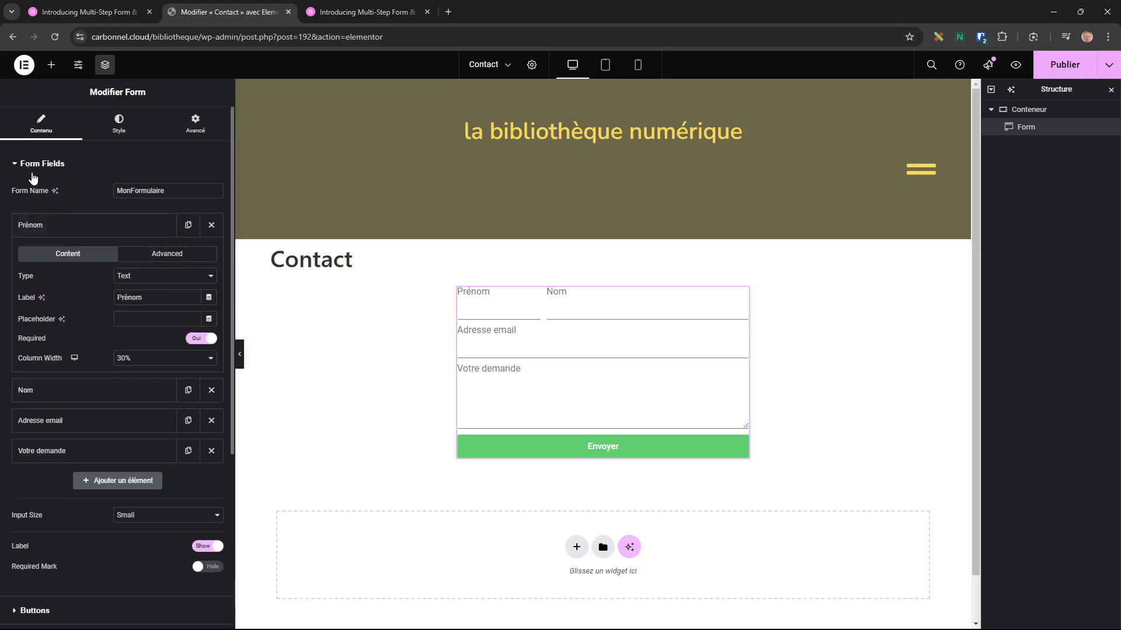
left_click(16, 169)
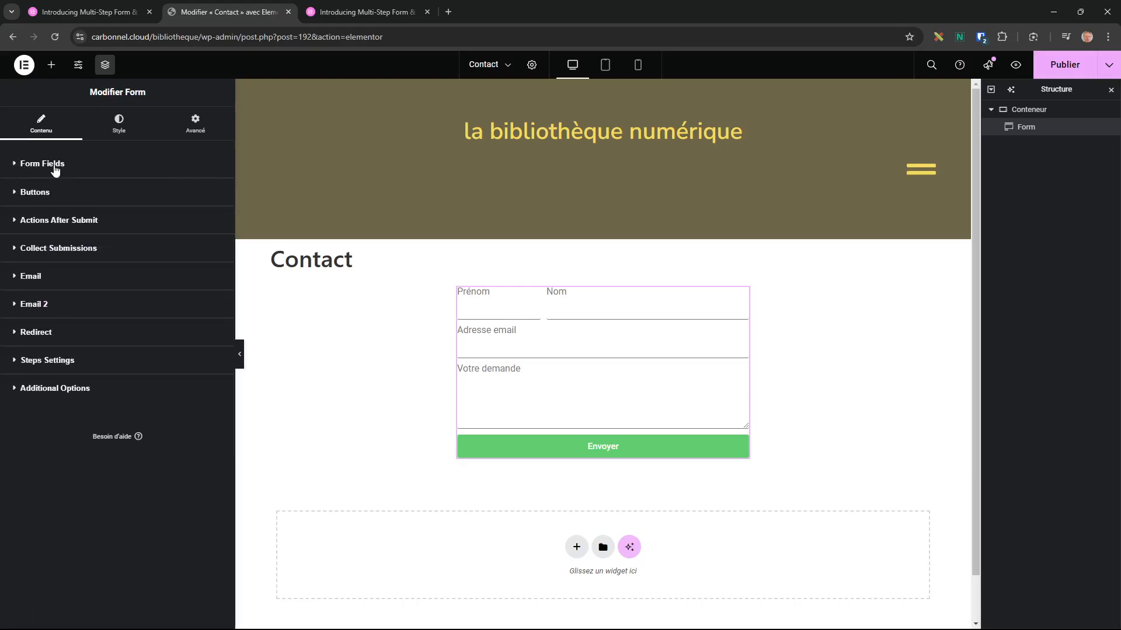
left_click(14, 194)
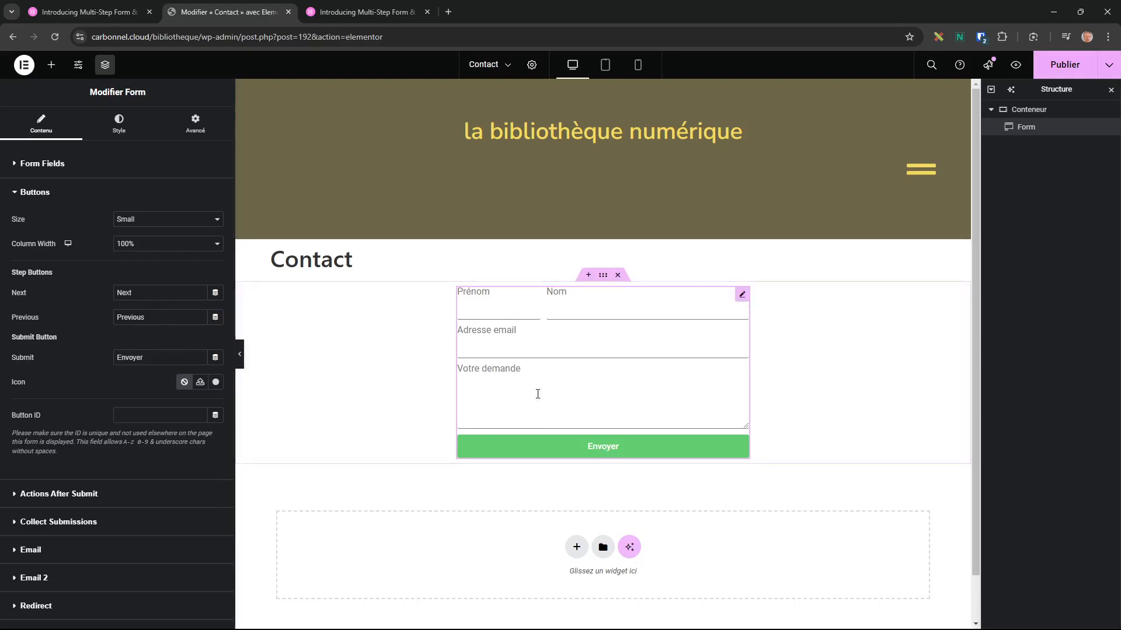
Browse the Add Action list under Actions After Submit, then expand Collect Submissions.
left_click(23, 202)
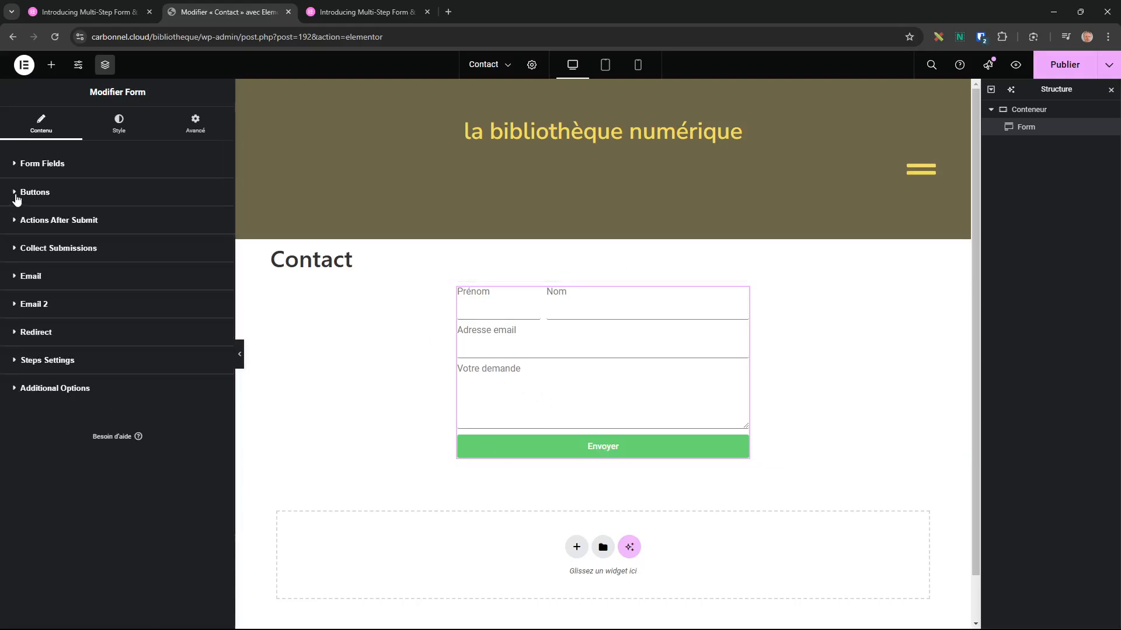
left_click(12, 226)
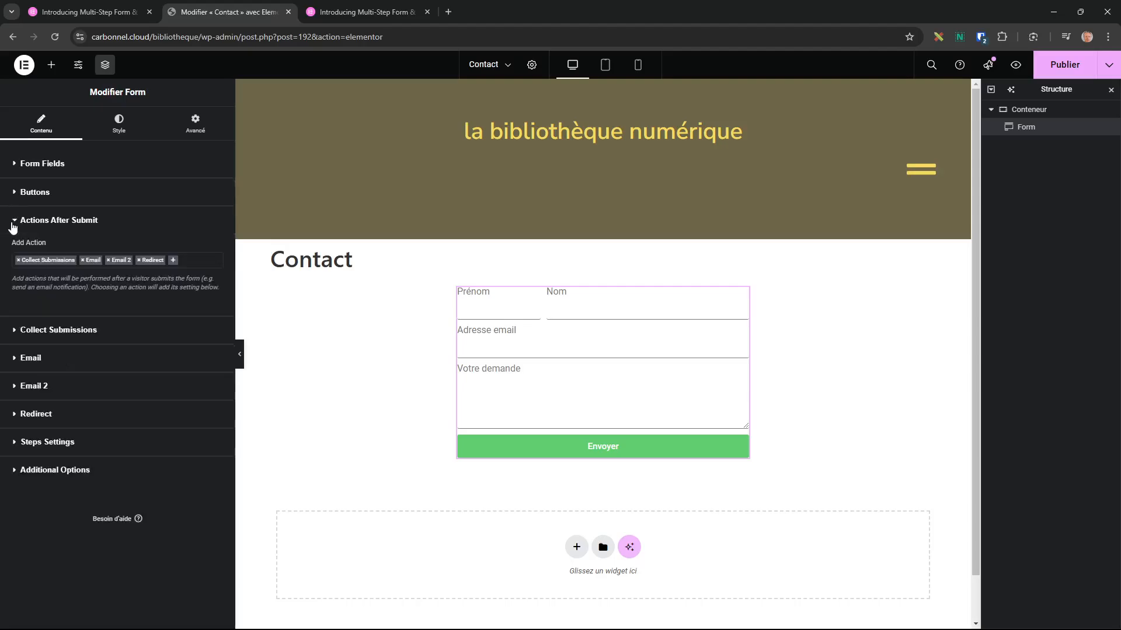
left_click(192, 260)
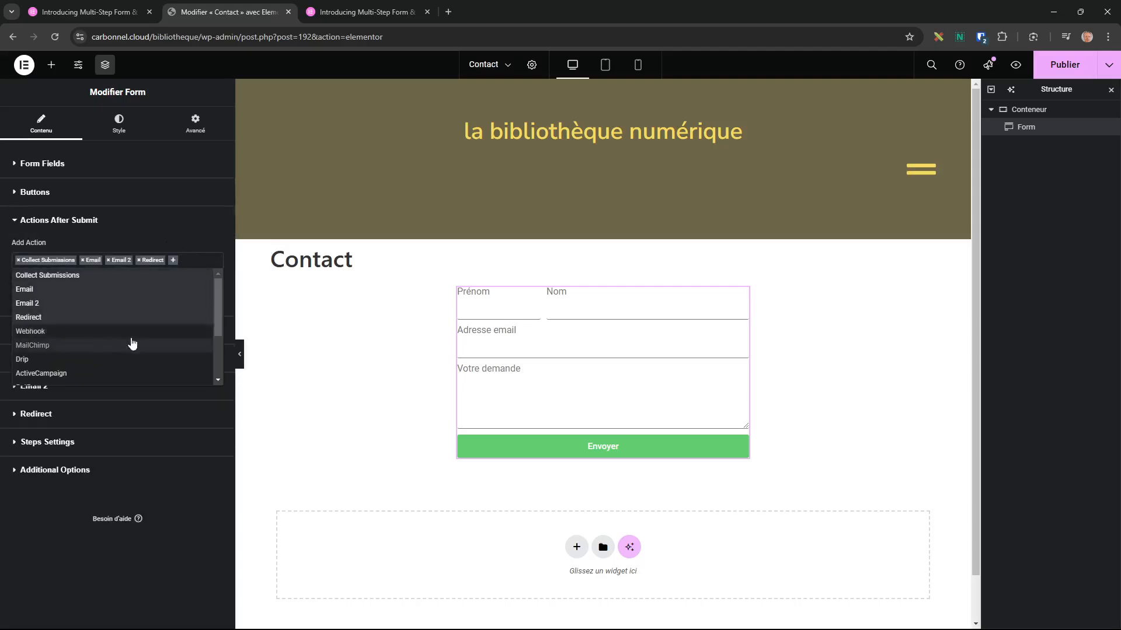
mouse_move(214, 297)
left_mouse_down()
mouse_move(215, 345)
mouse_move(215, 311)
left_mouse_up()
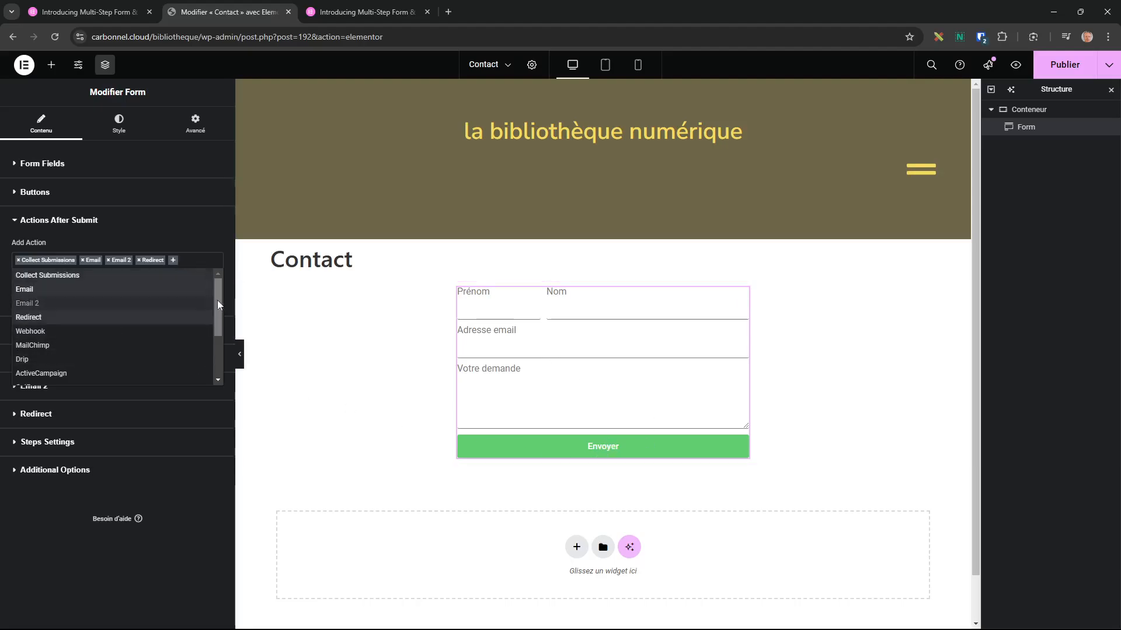
left_click(197, 444)
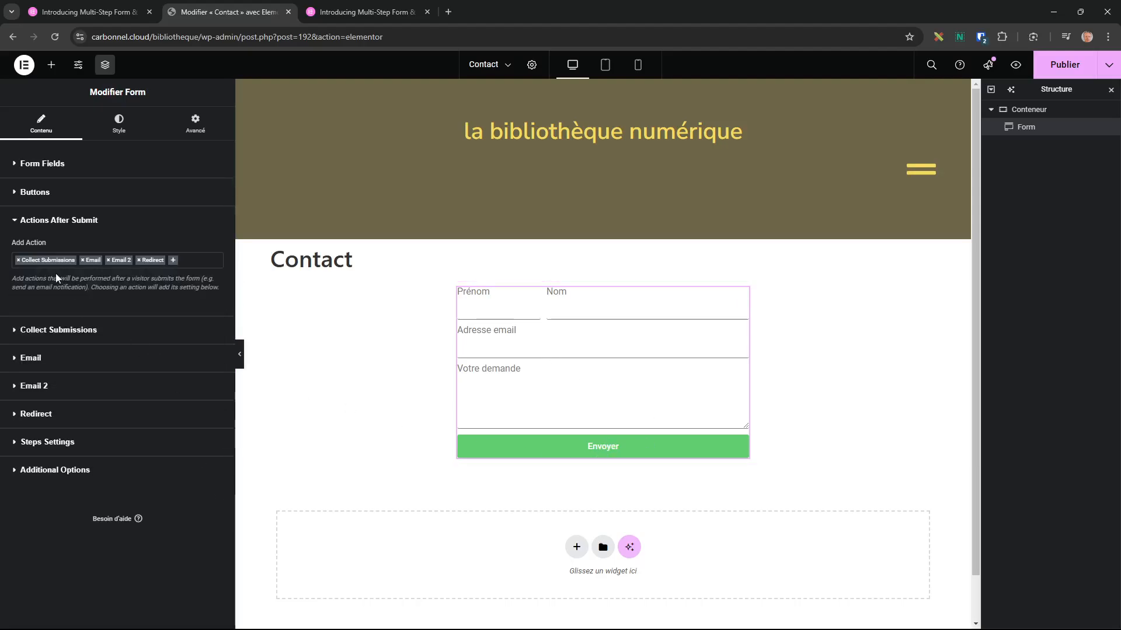
left_click(15, 330)
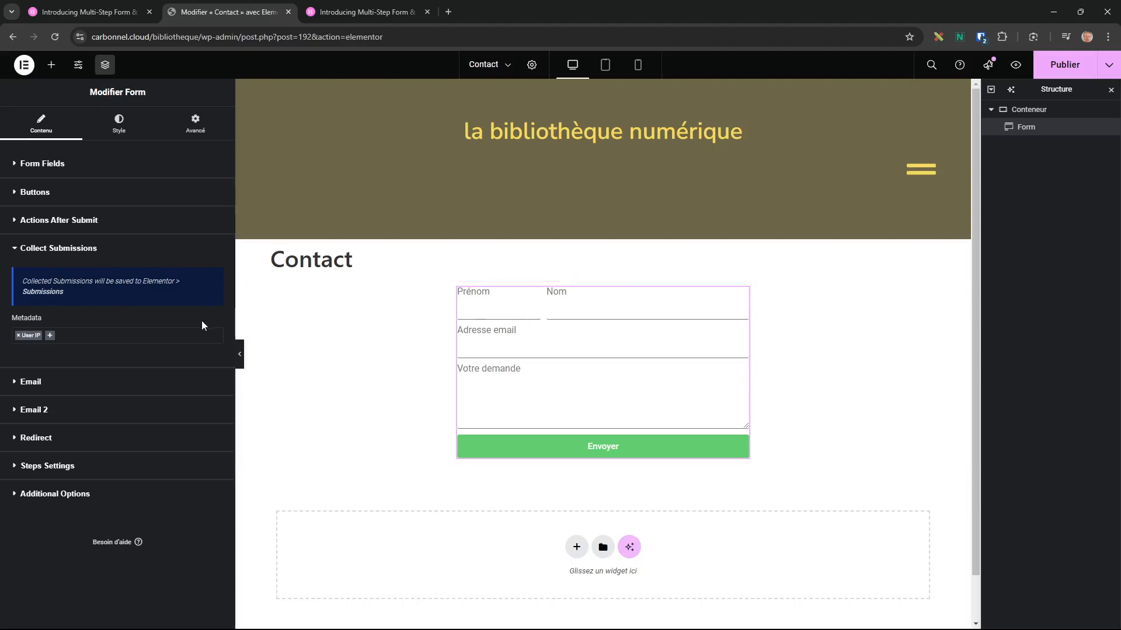
Review the Email action's recipient address and [all-fields] message.
left_click(15, 386)
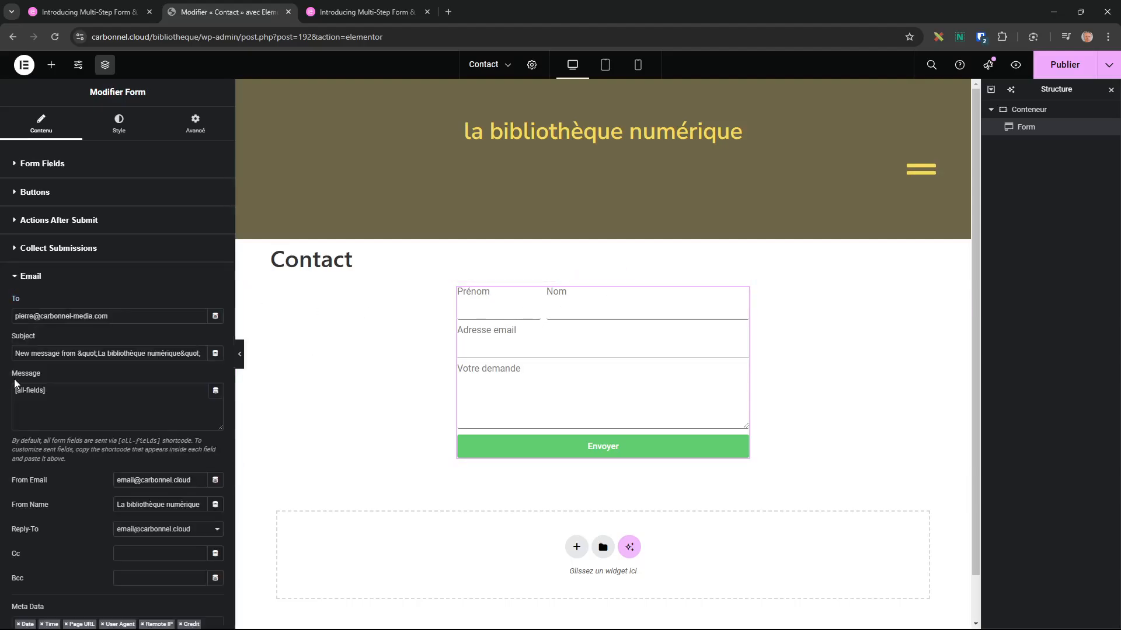
triple_click(120, 315)
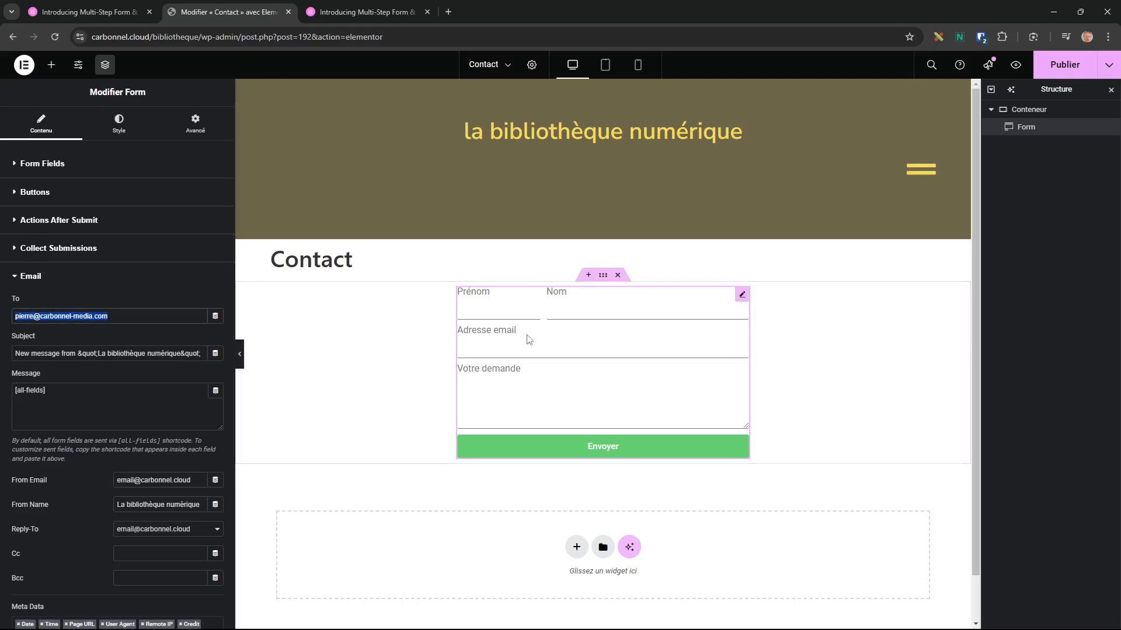
left_click_drag(47, 390, 11, 392)
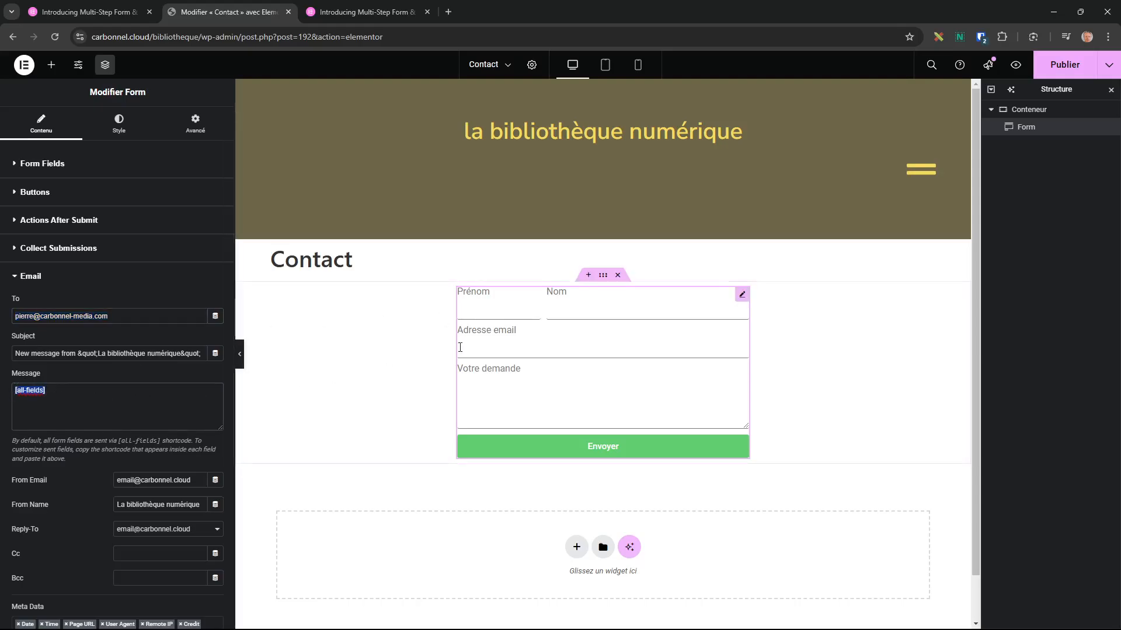
left_click(15, 285)
Check the Email 2 recipient address, then expand the Redirect section.
left_click(14, 312)
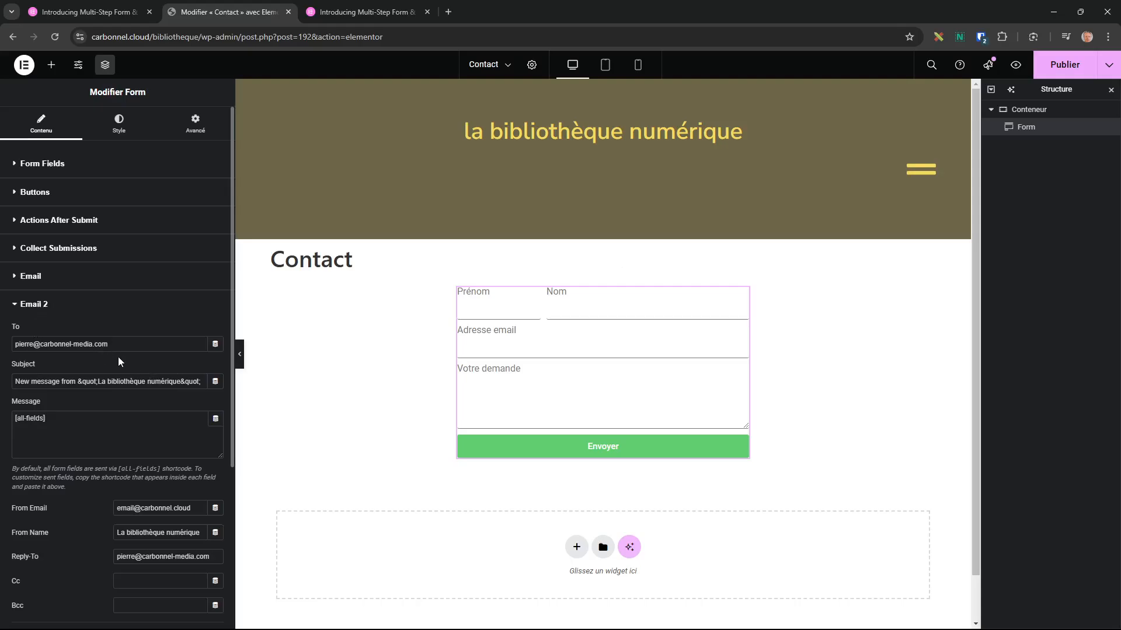
left_click_drag(122, 348, 15, 346)
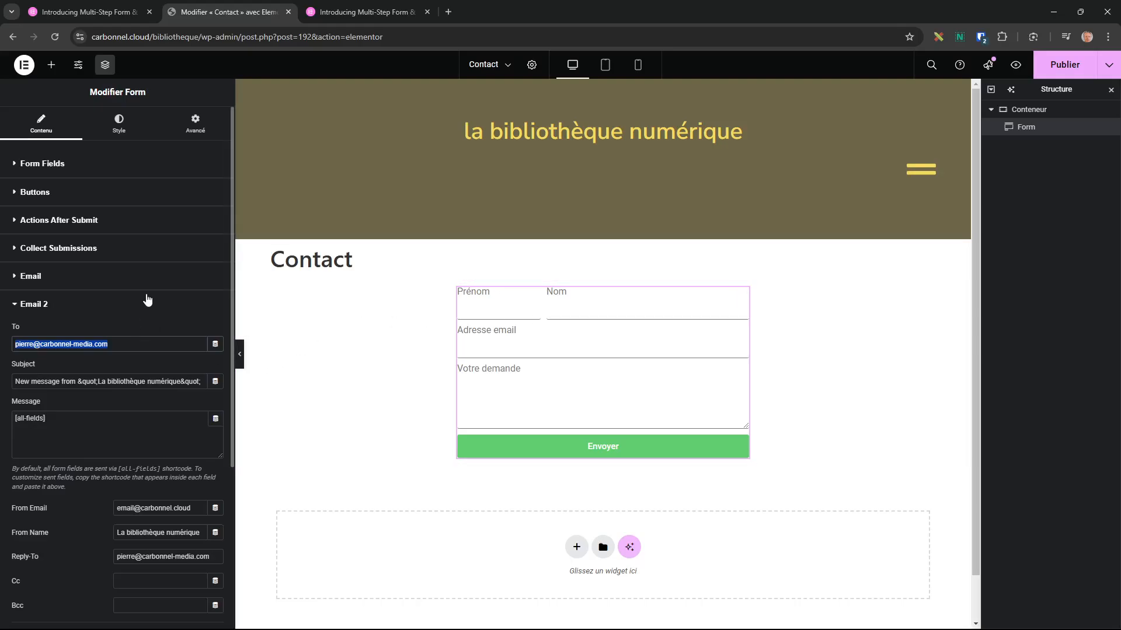
left_click(25, 304)
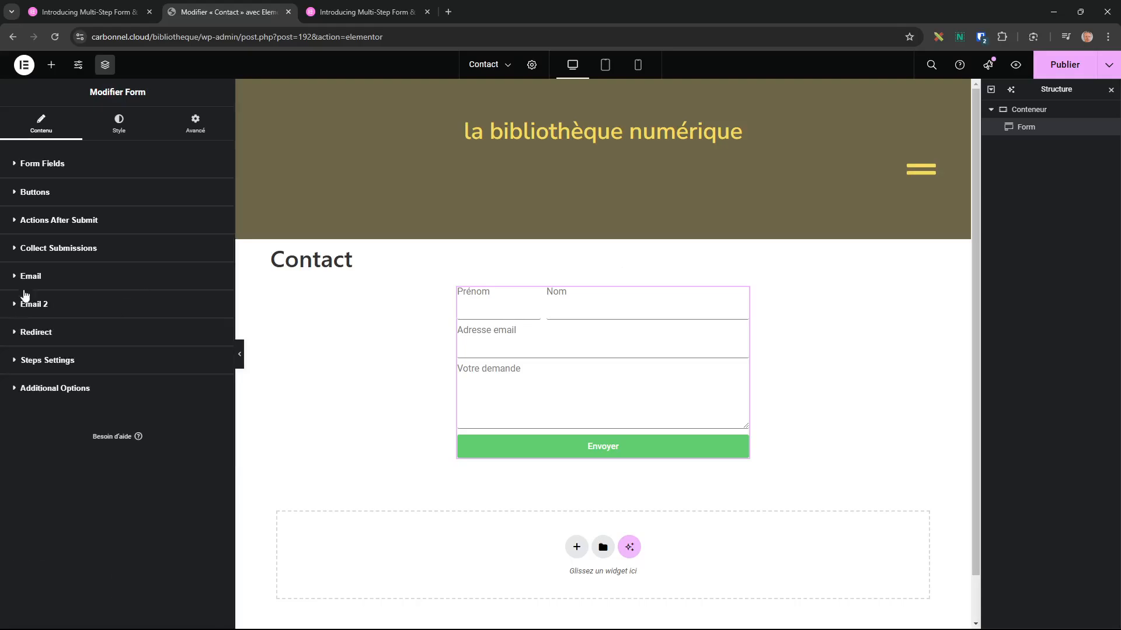
left_click(13, 334)
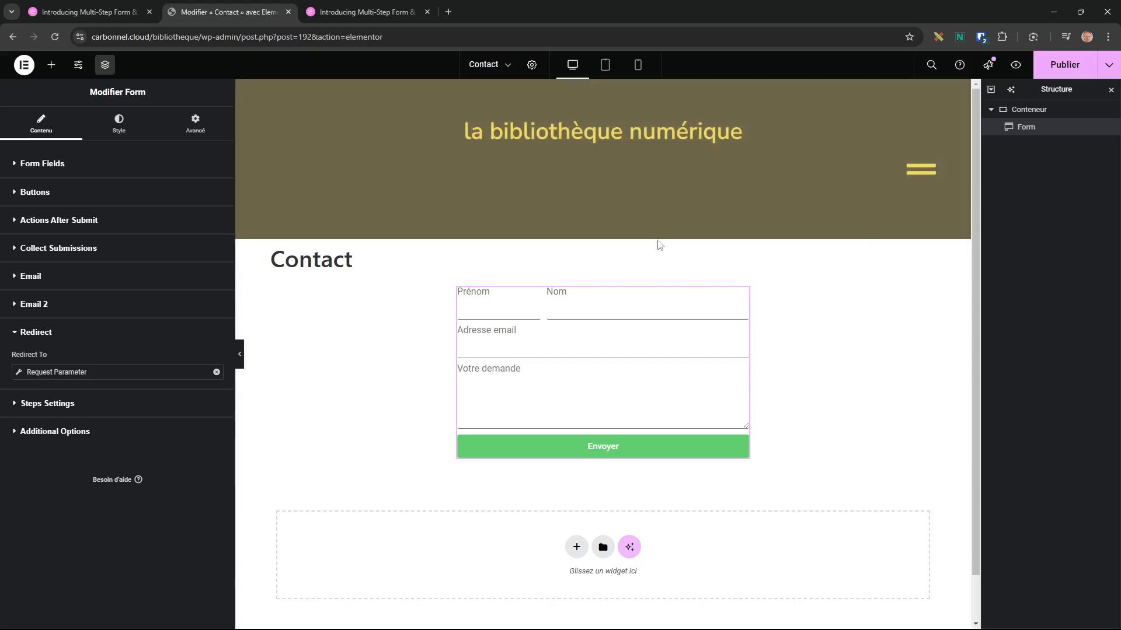
Add Webhook to the Actions After Submit list alongside Collect Submissions, Email, Email 2 and Redirect.
left_click(13, 222)
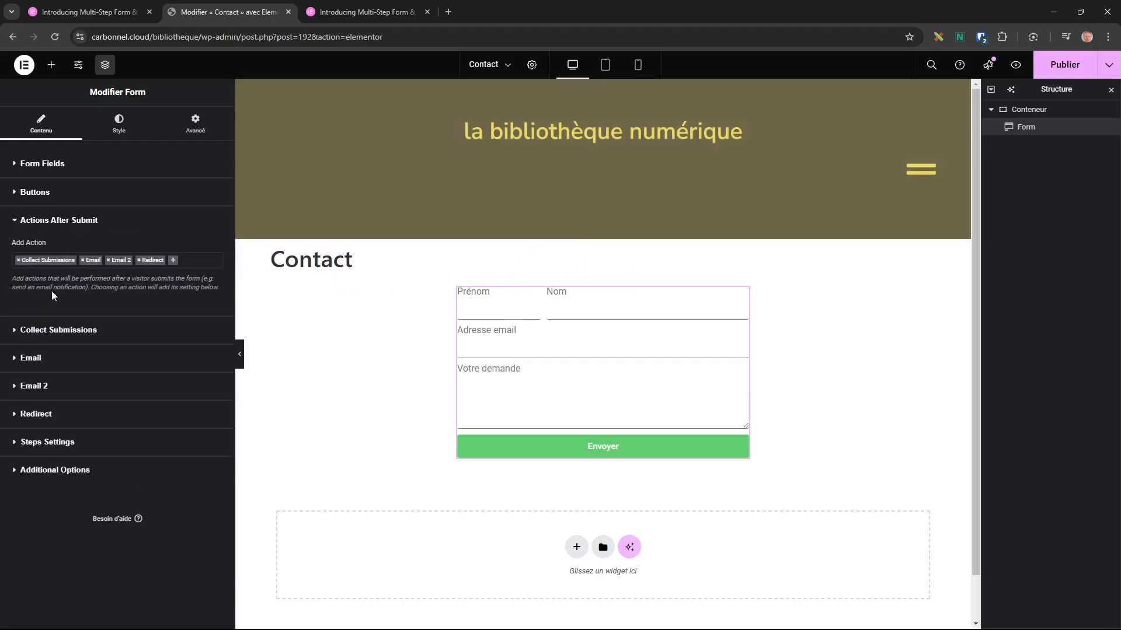
left_click(190, 261)
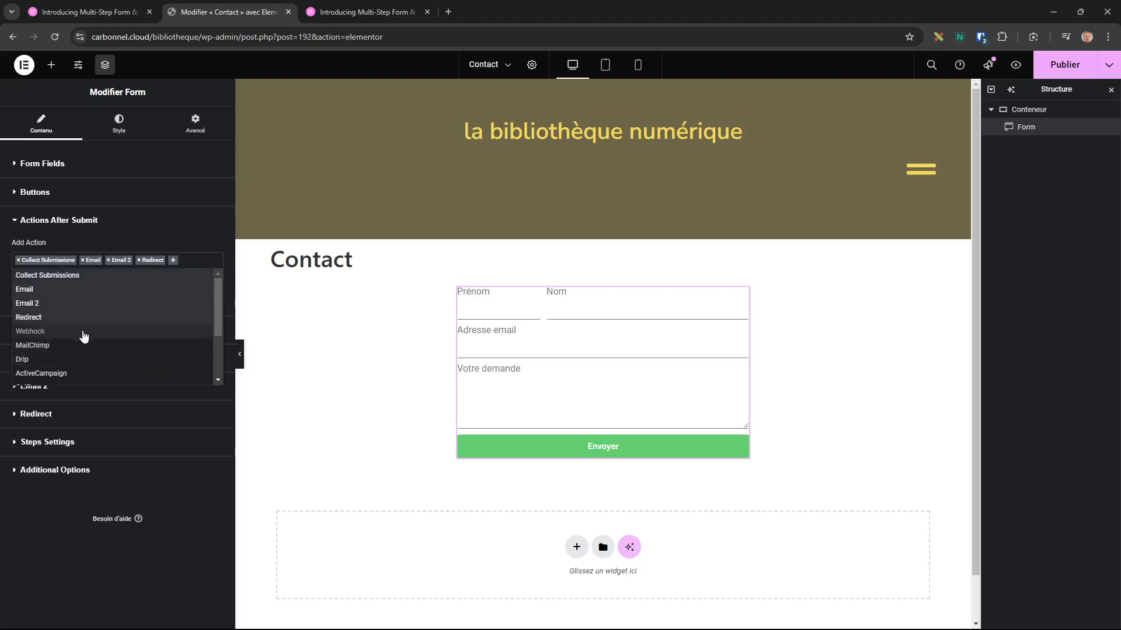
left_click(29, 332)
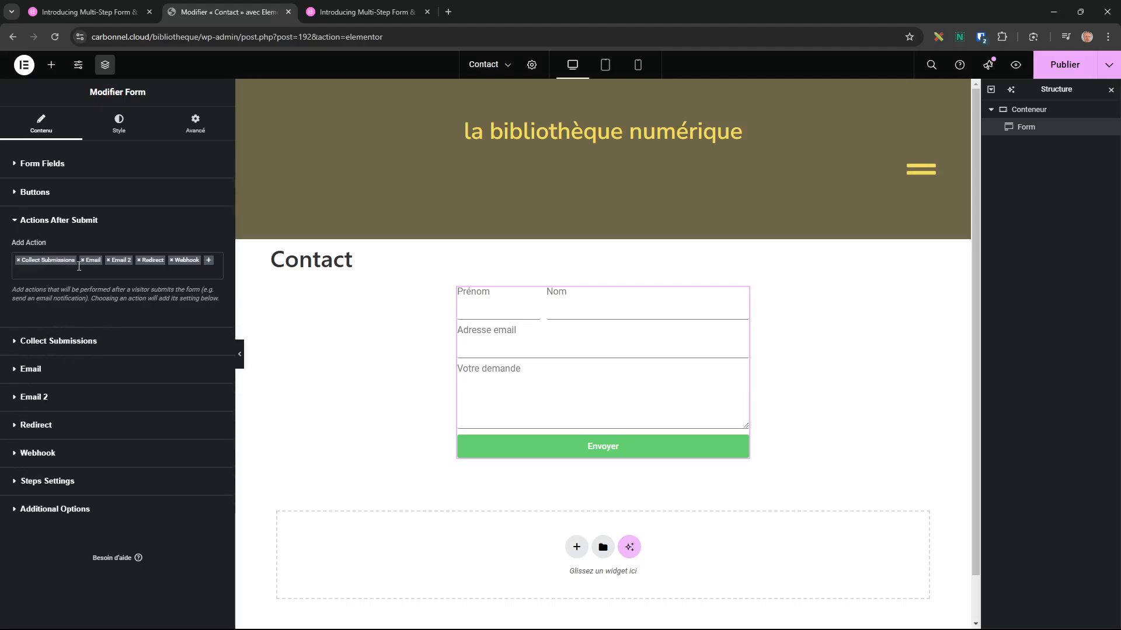
left_click(21, 342)
left_click(16, 249)
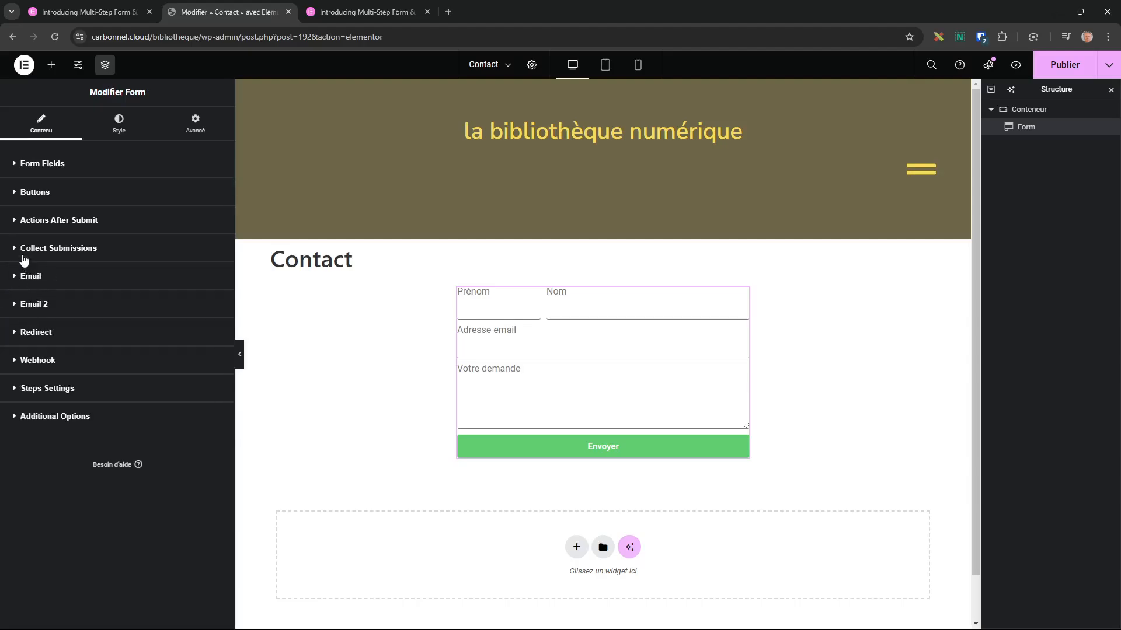
left_click(14, 229)
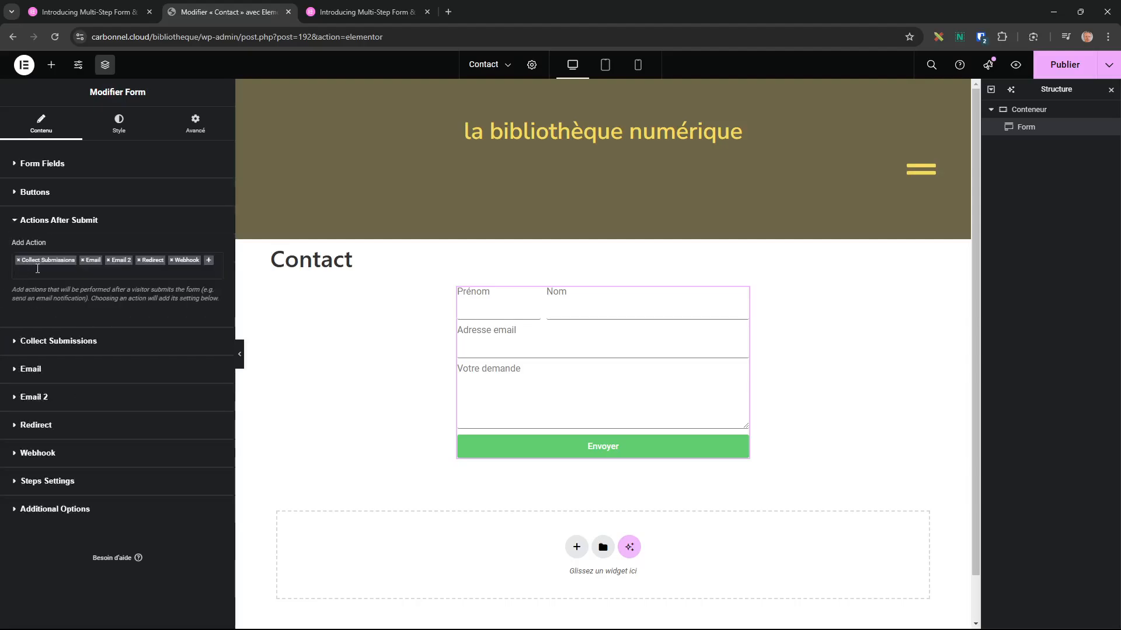
Review the Email and Webhook settings, enabling advanced data, and check Additional Options.
left_click(17, 372)
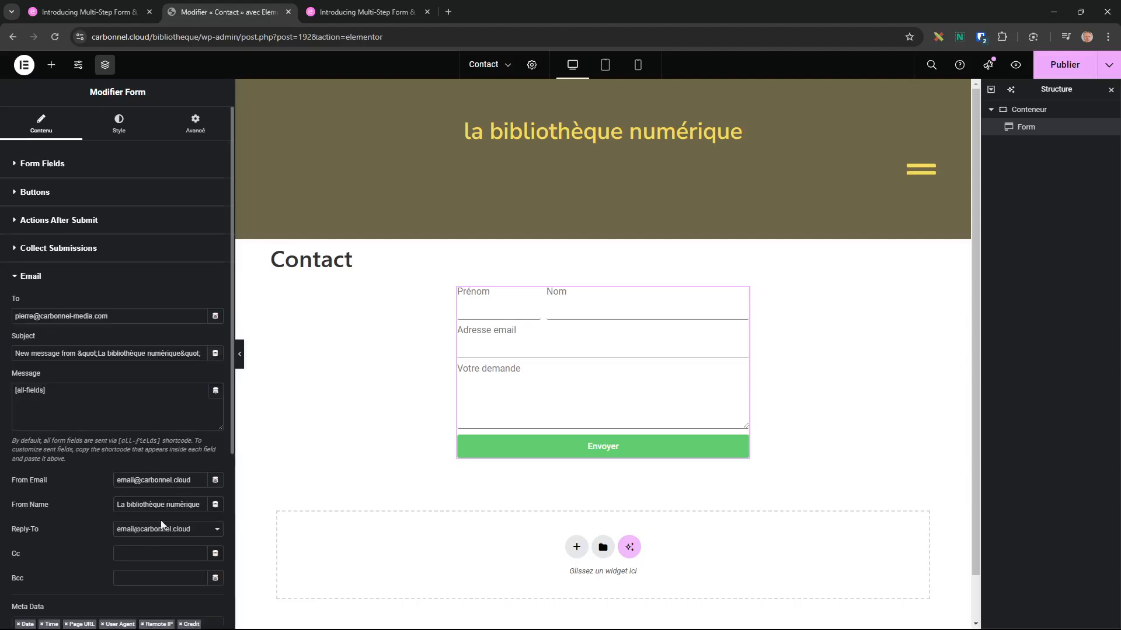
left_click(18, 277)
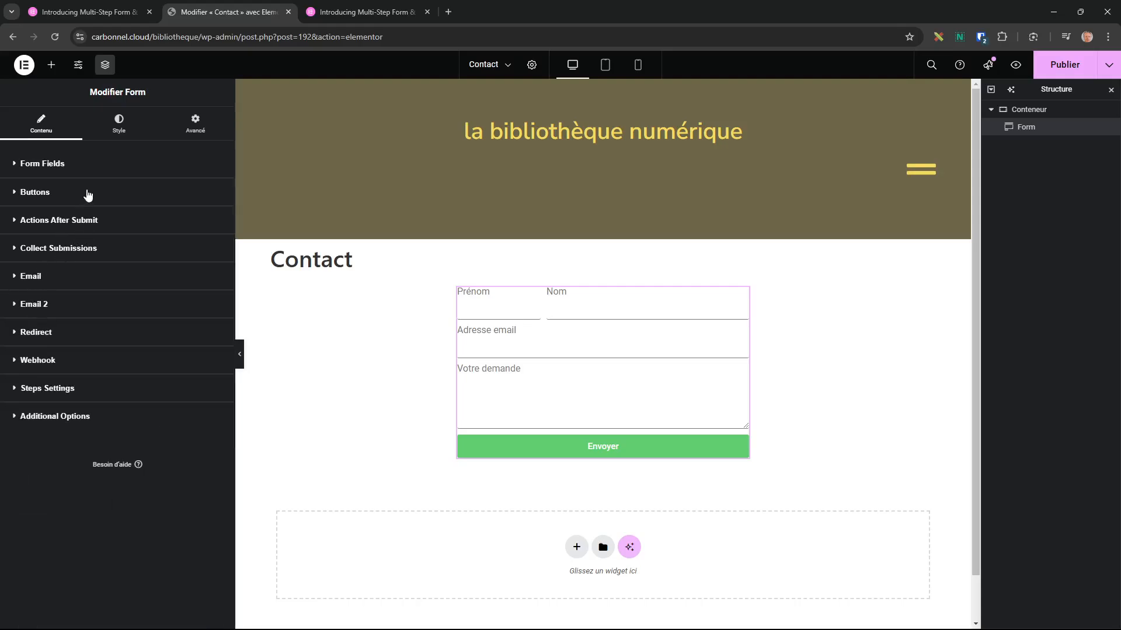
left_click(16, 224)
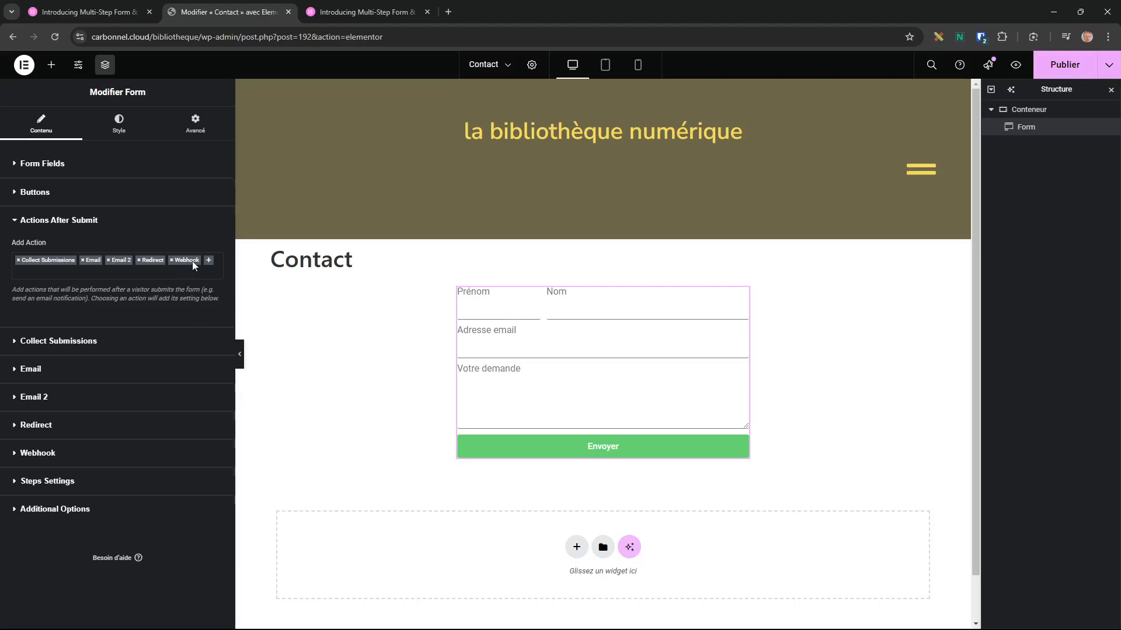
left_click(17, 454)
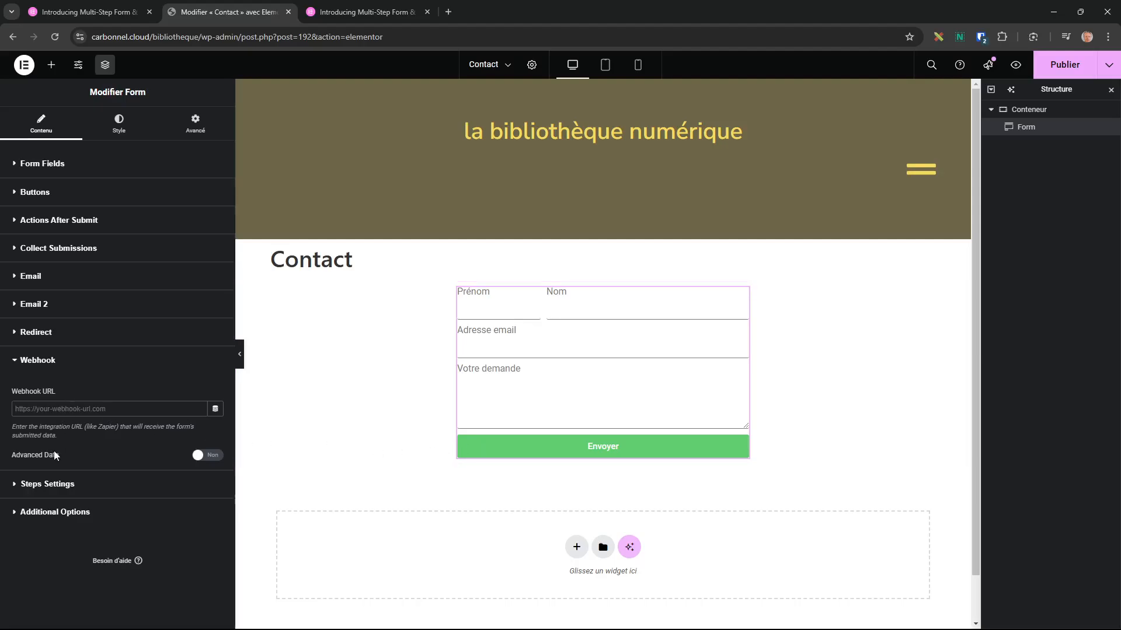
left_click(214, 458)
left_click(13, 512)
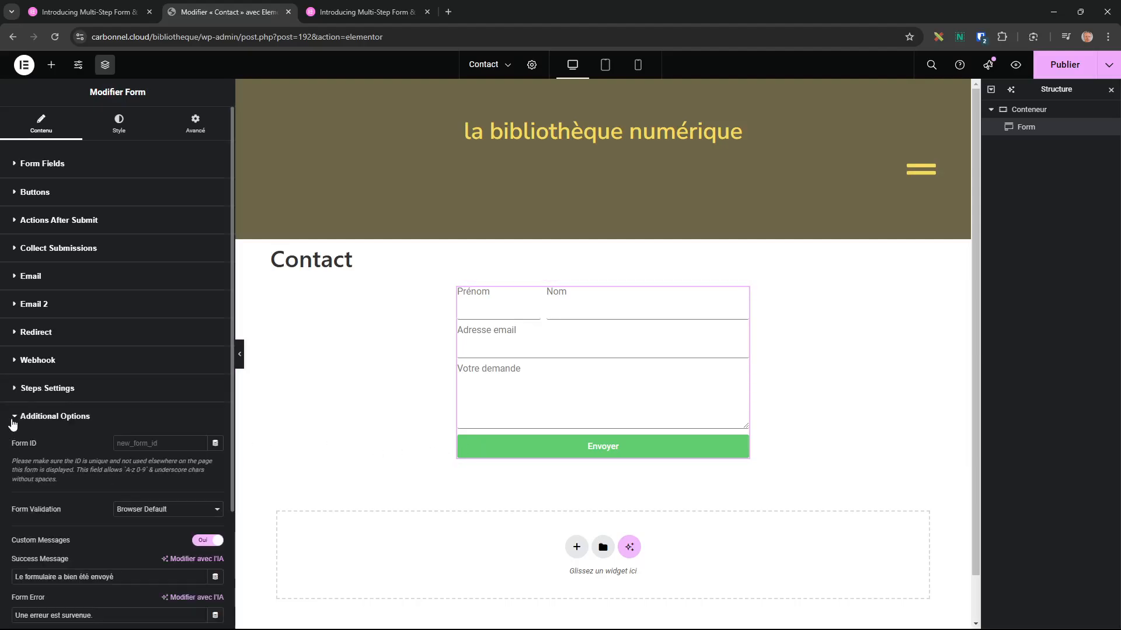
left_click(13, 425)
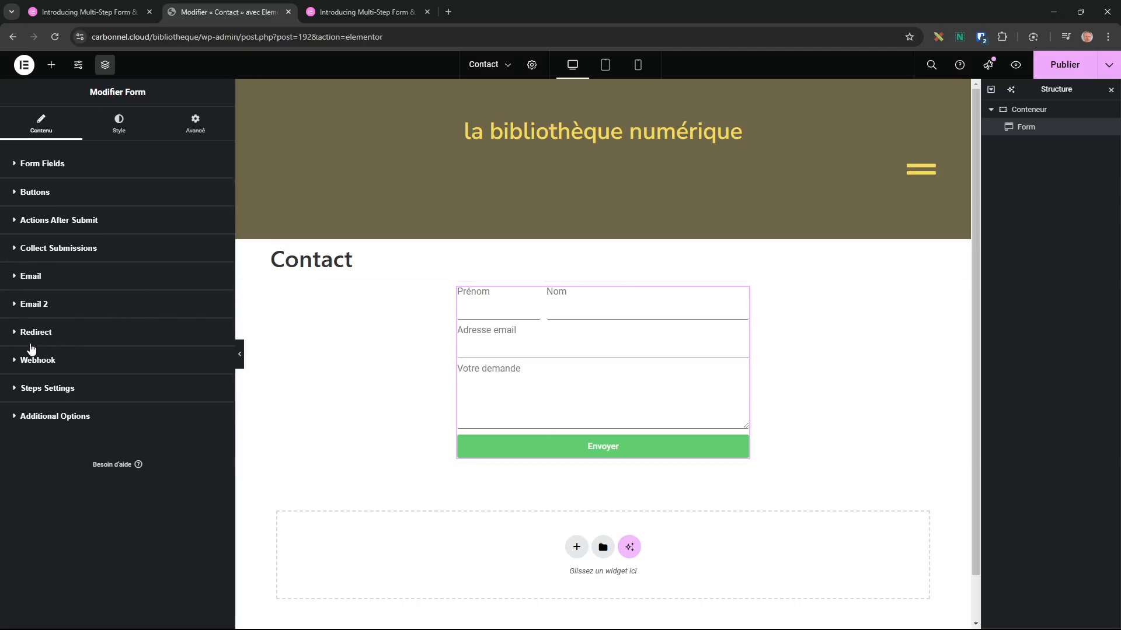
Check Collect Submissions, then remove the Webhook tag from Actions After Submit.
left_click(12, 248)
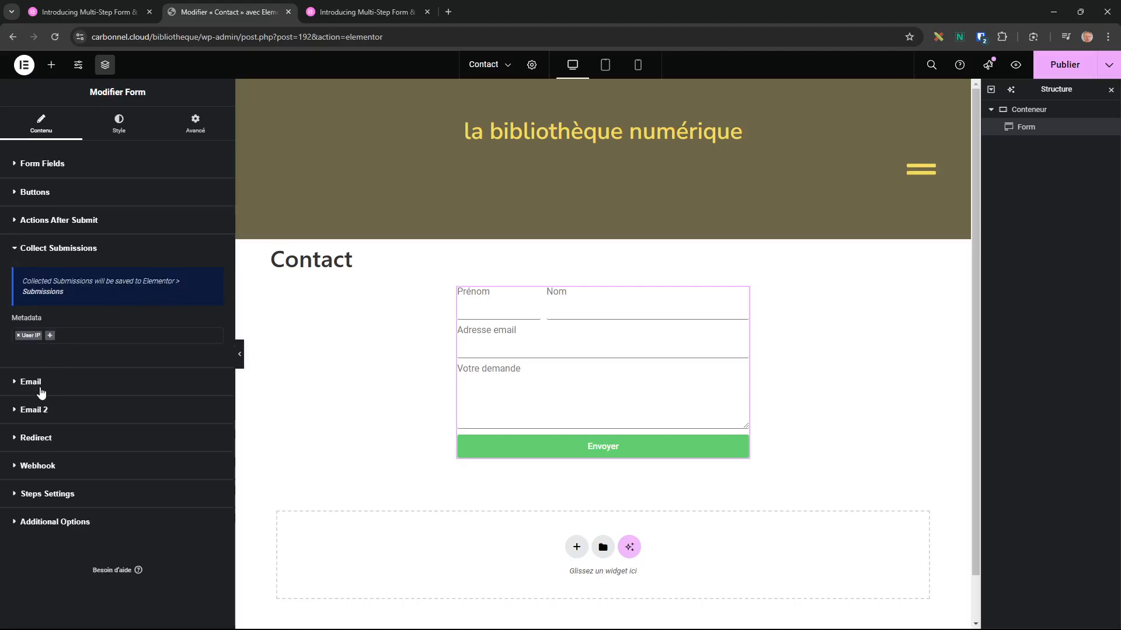
left_click(20, 227)
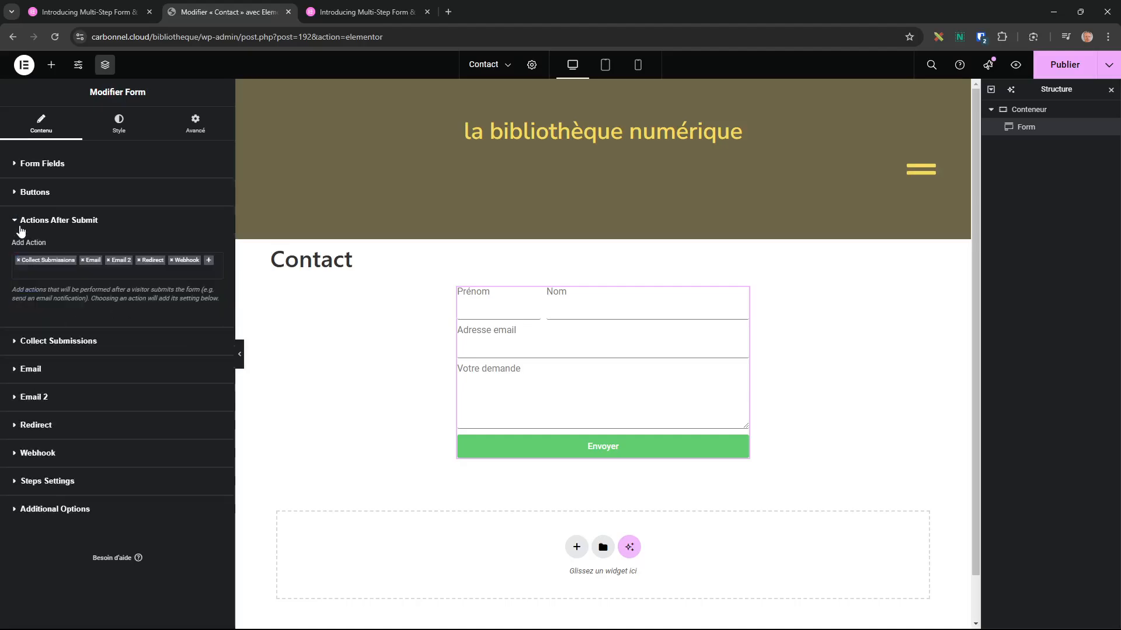
left_click(172, 260)
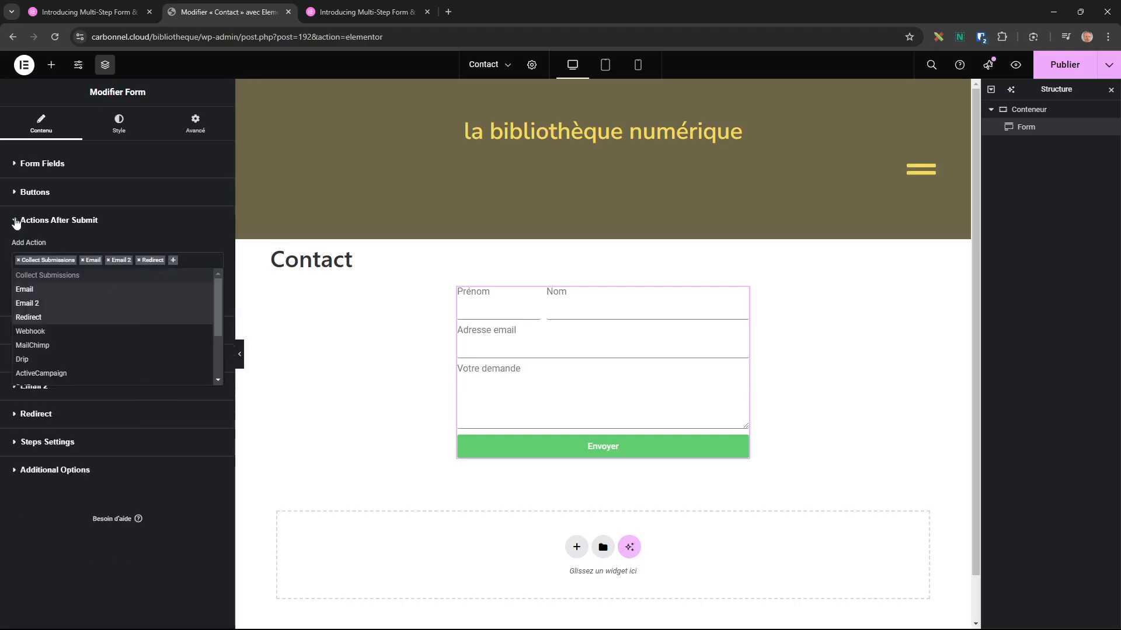
left_click(15, 224)
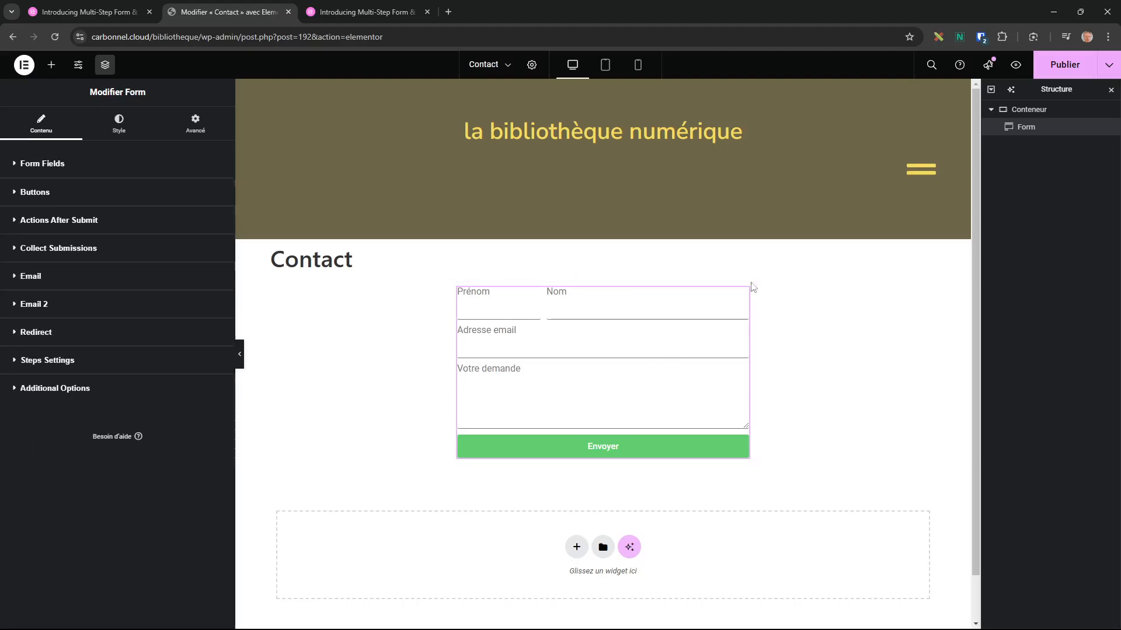
Add a new Step-type field and drag it between Adresse email and Votre demande.
left_click(12, 168)
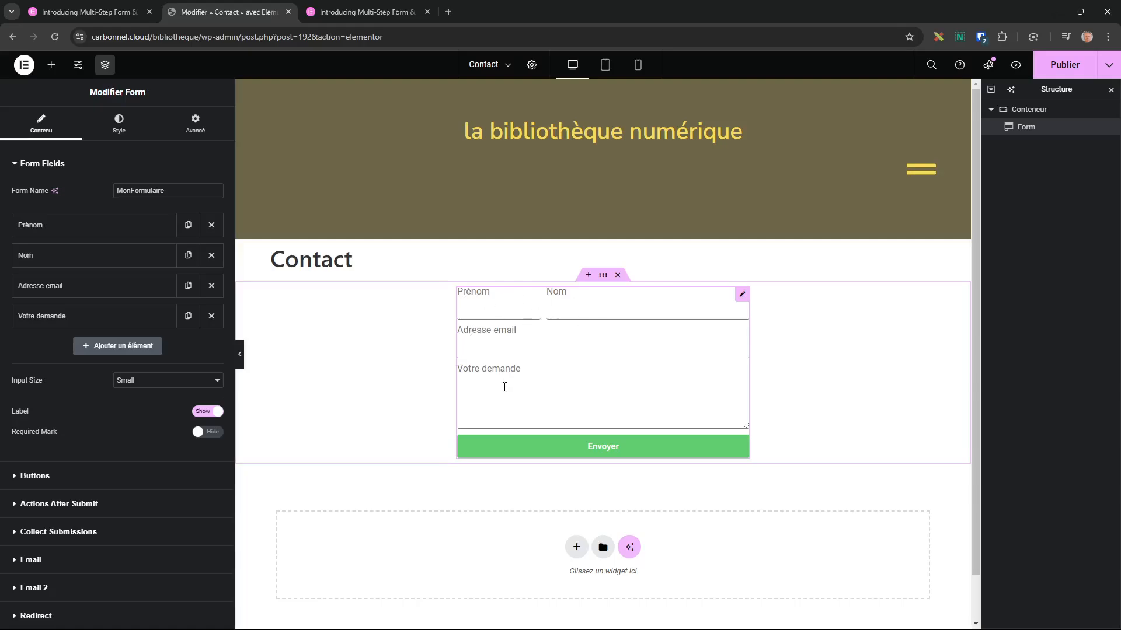
left_click(113, 347)
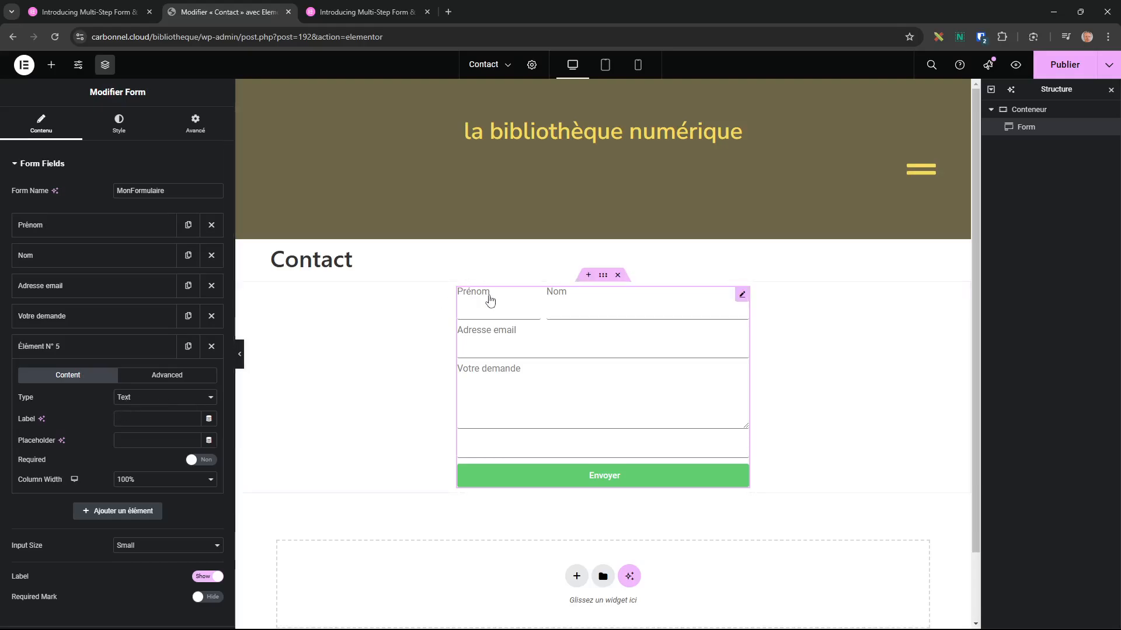
left_click(165, 399)
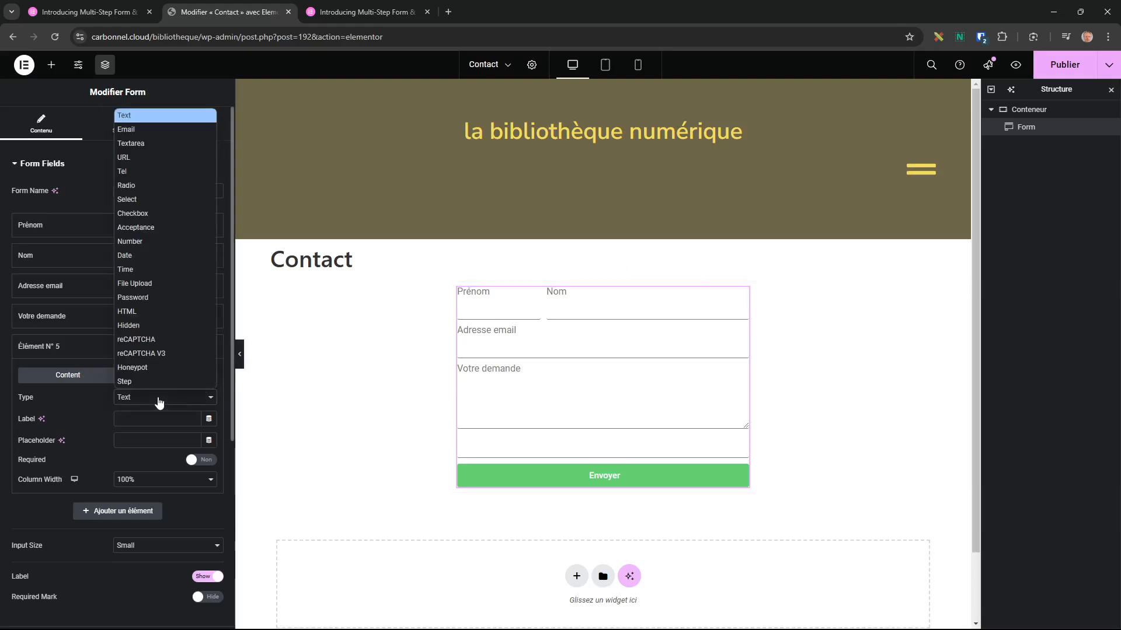
left_click(130, 382)
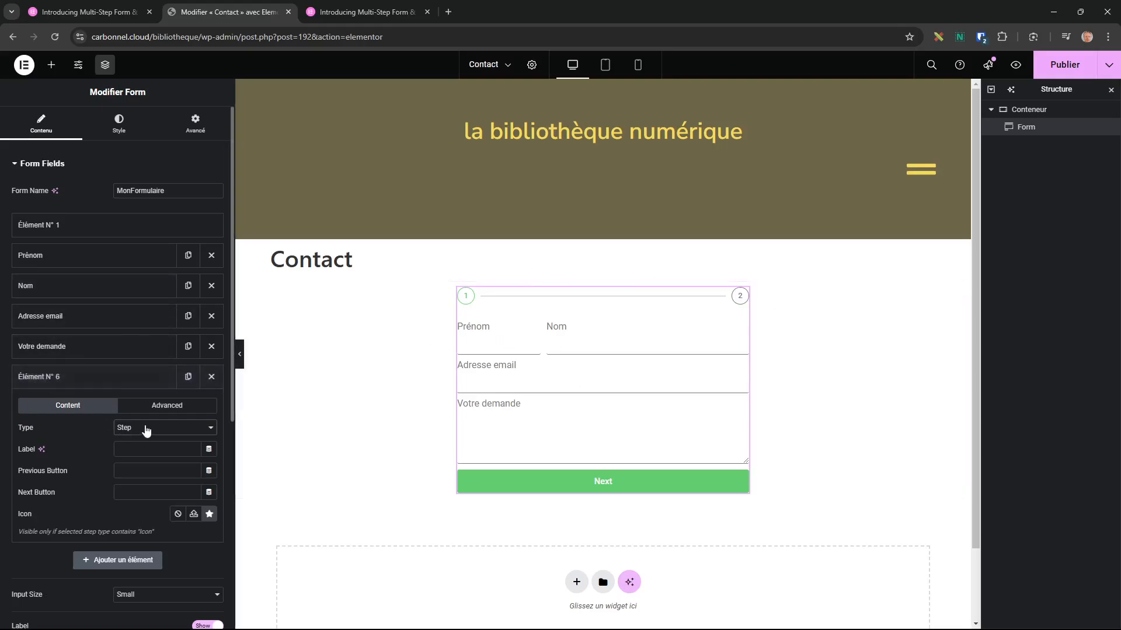
left_click(157, 407)
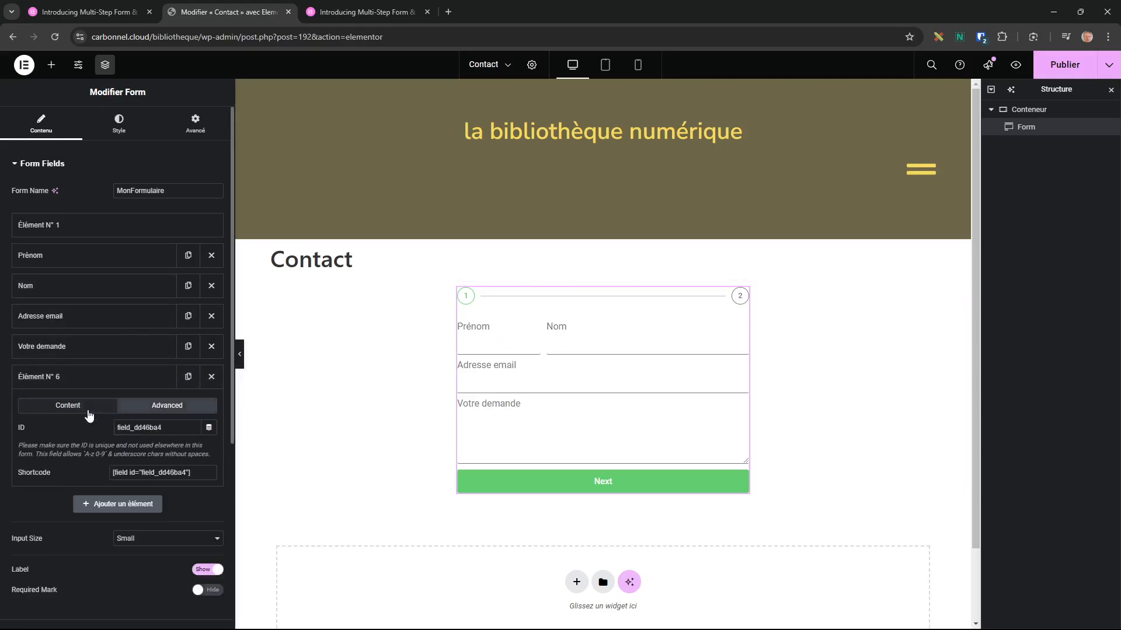
left_click(80, 407)
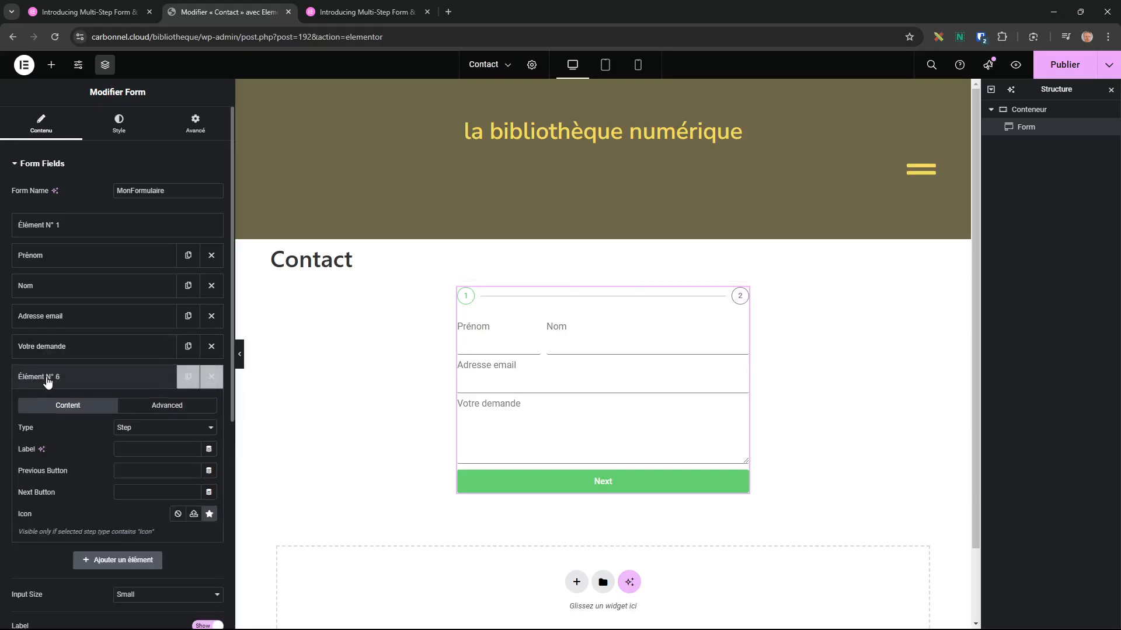
left_click_drag(50, 376, 48, 328)
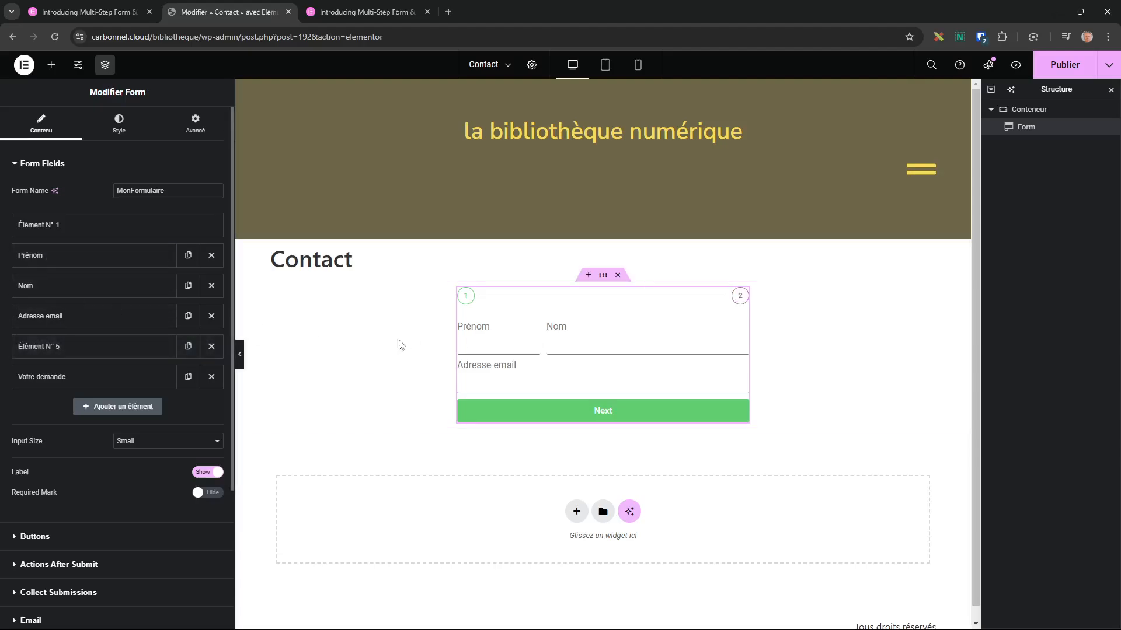
Enter 'Etape 2' as the step item's label, then select the container around the form.
left_click(52, 348)
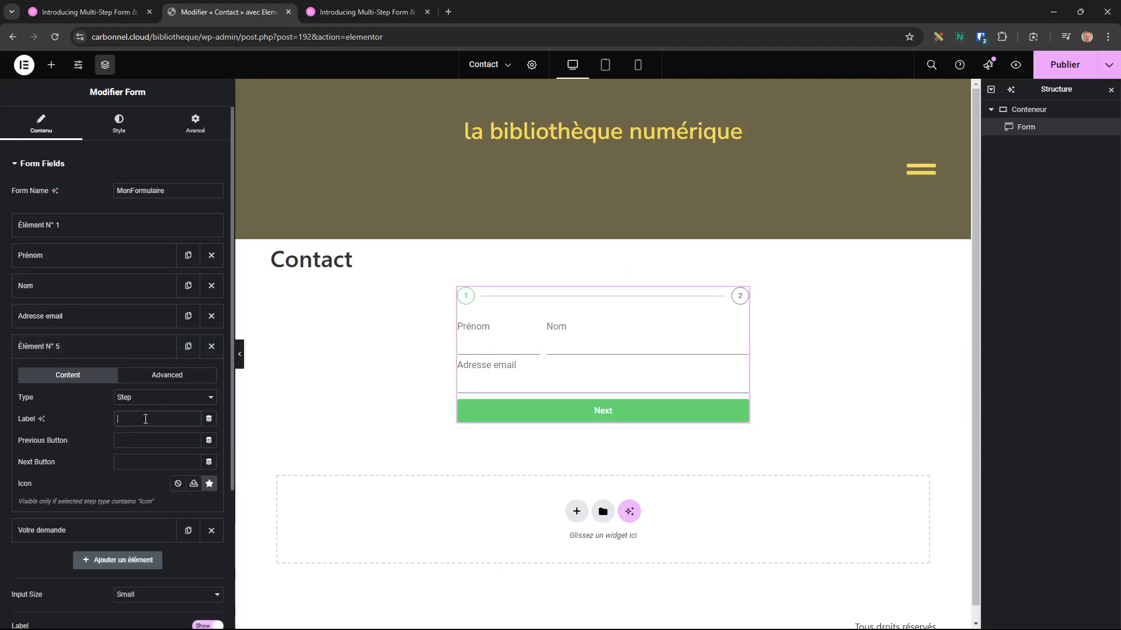
type("Etape 2")
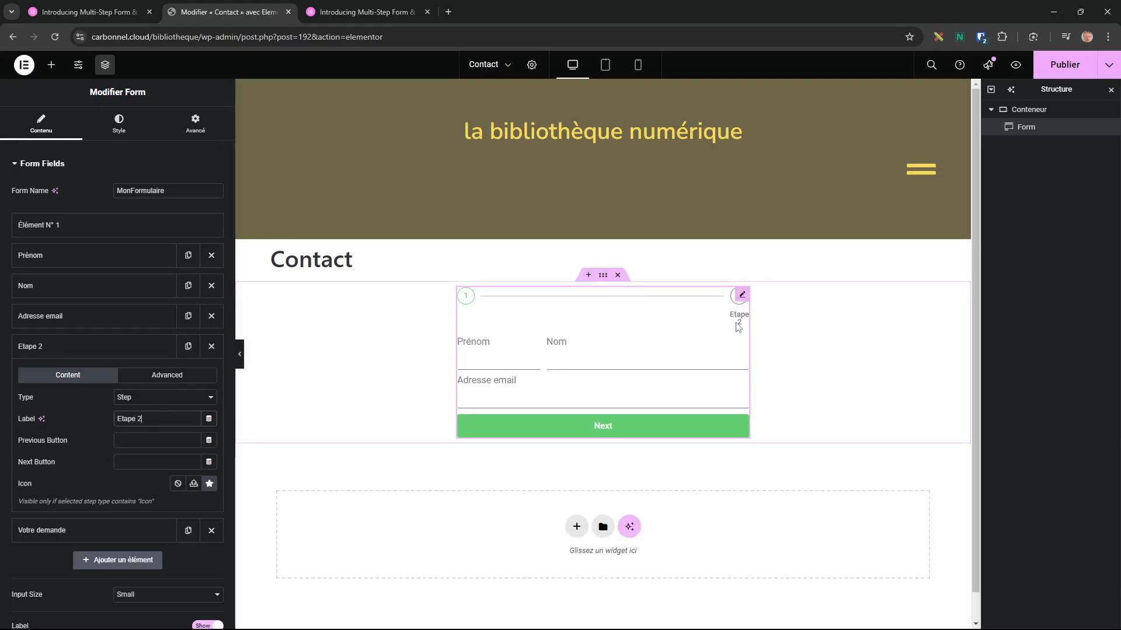
left_click(604, 280)
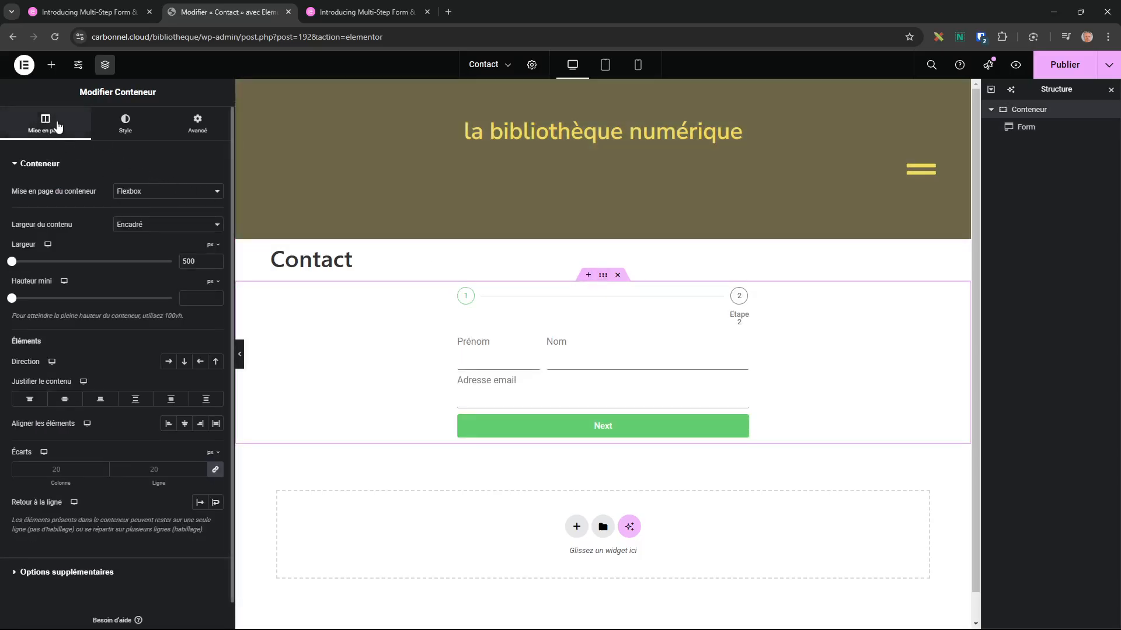
Widen the form's container to 788 px and return to the form's field settings.
left_click_drag(13, 268, 52, 261)
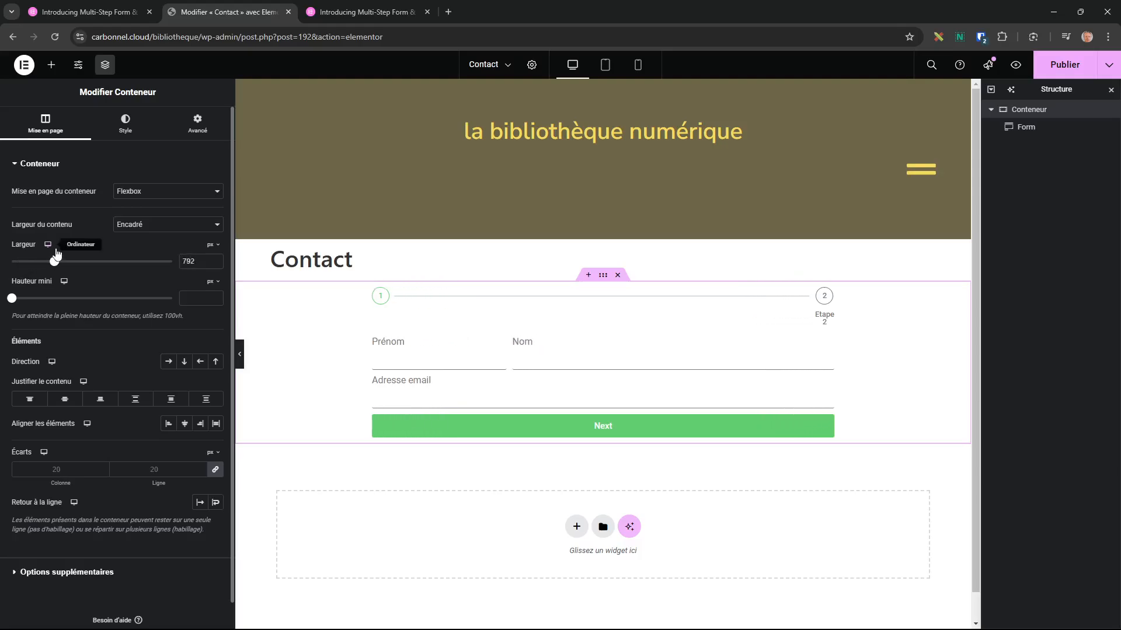
left_click(613, 353)
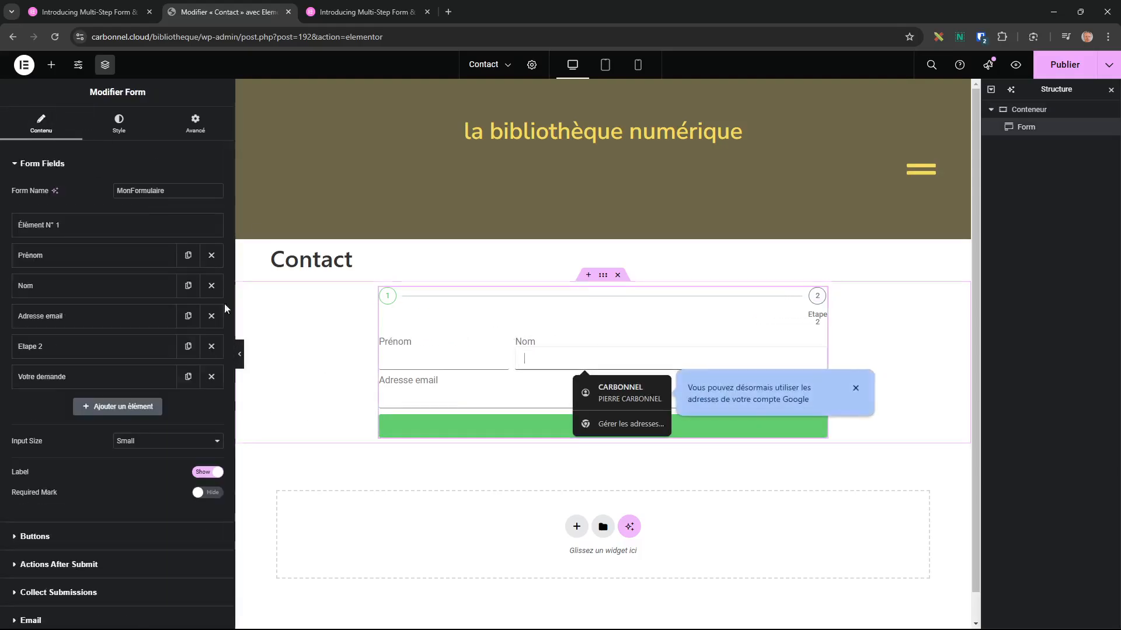
left_click(854, 388)
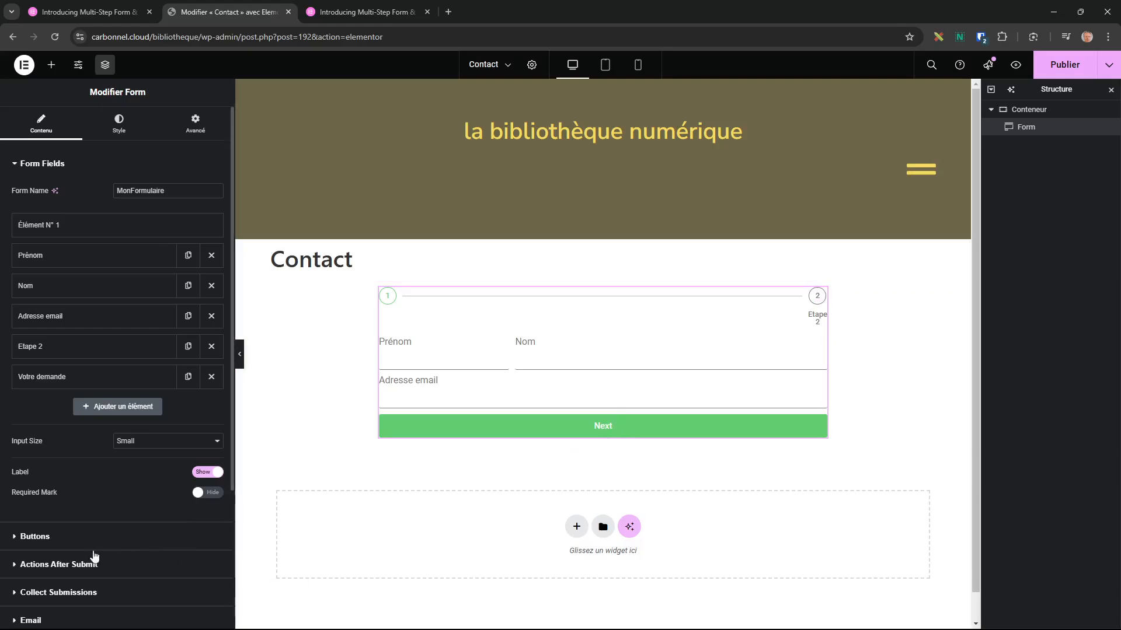
Label the Next step button 'Suivant' and Previous 'Précédent', then try Suivant in the preview.
left_click(19, 542)
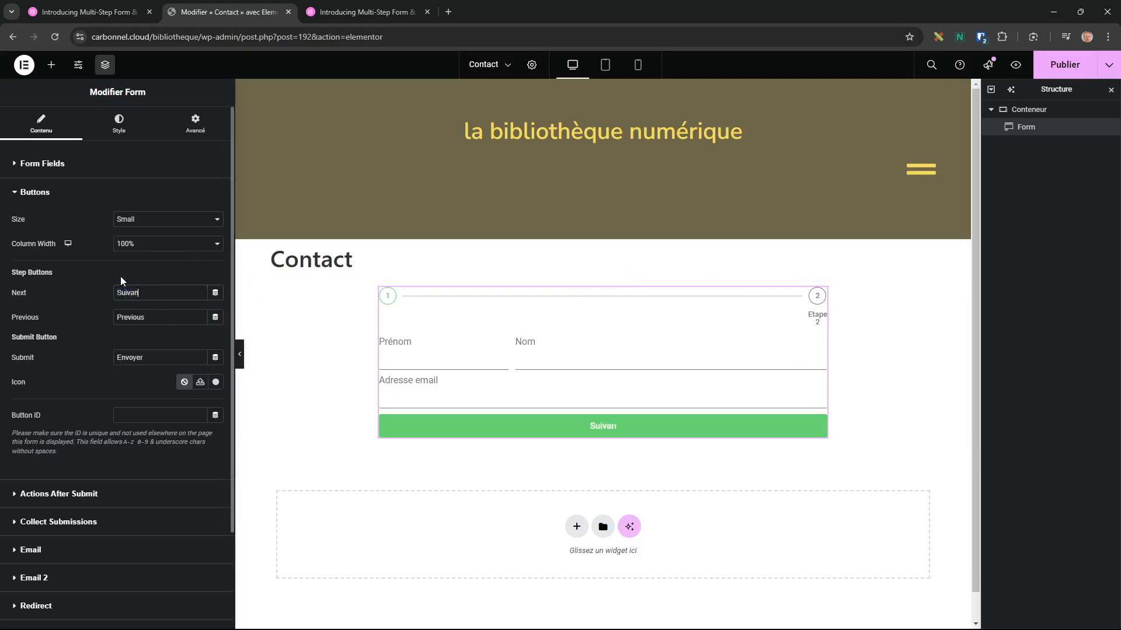
key("Tab")
type("Précen")
key("BackSpace")
key("BackSpace")
type("édent")
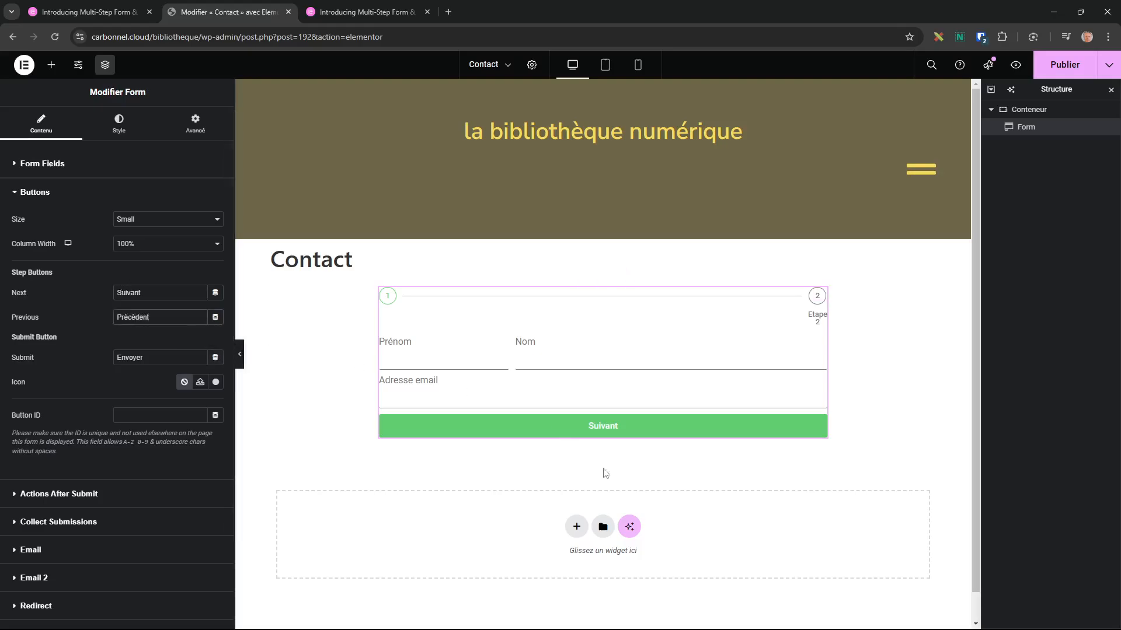
left_click(618, 431)
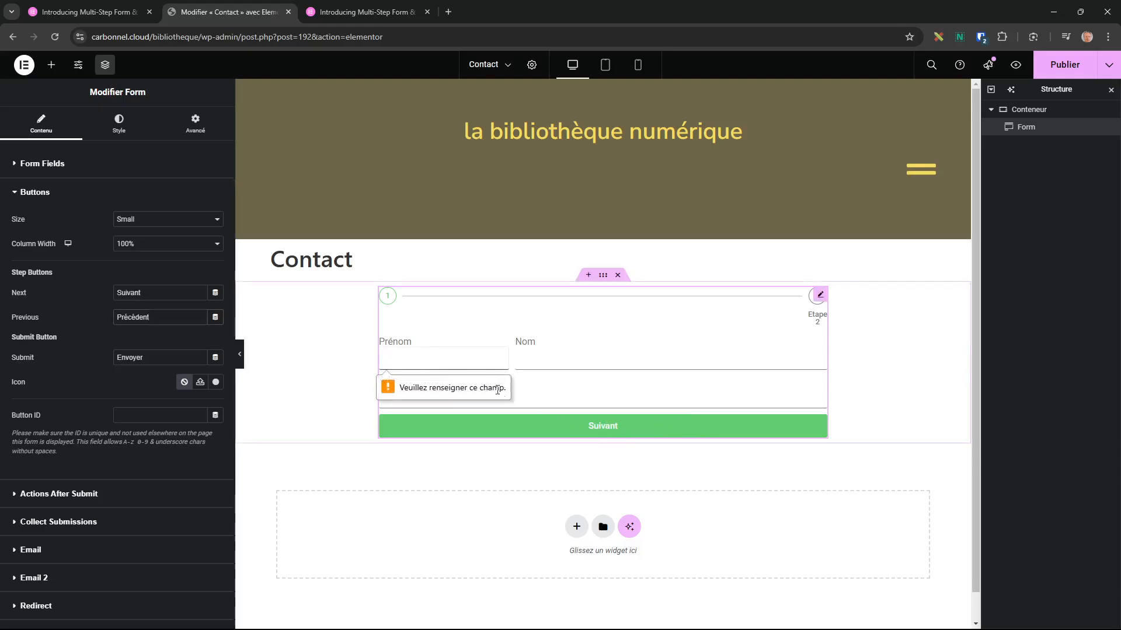
Fill Prénom and Nom with a test name in the preview and advance to step 2.
left_click(429, 362)
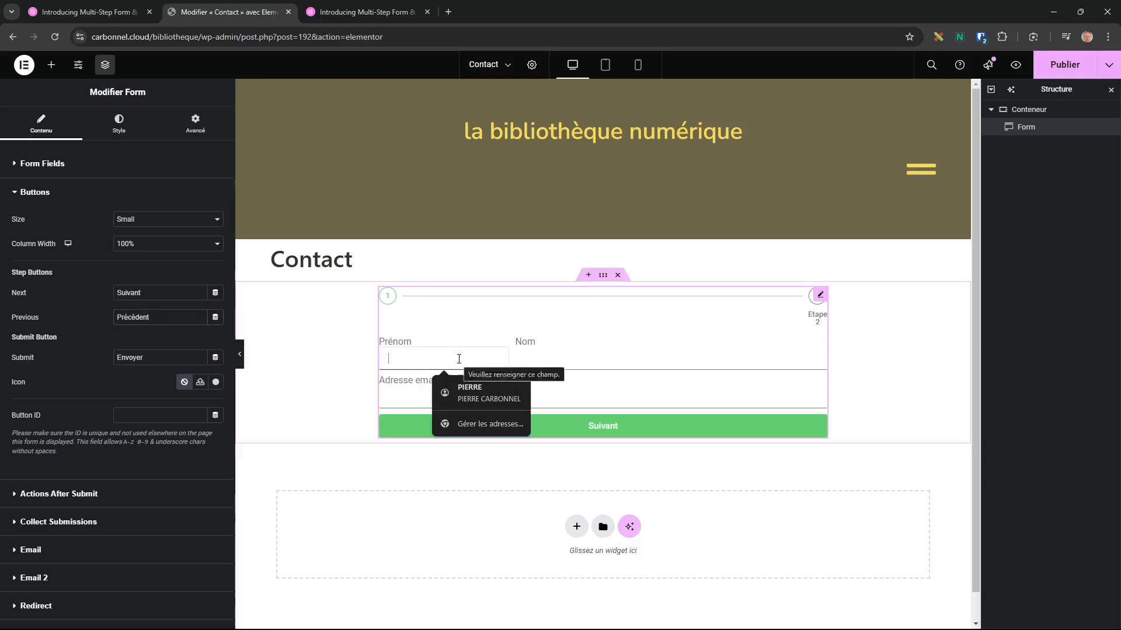
key("Tab")
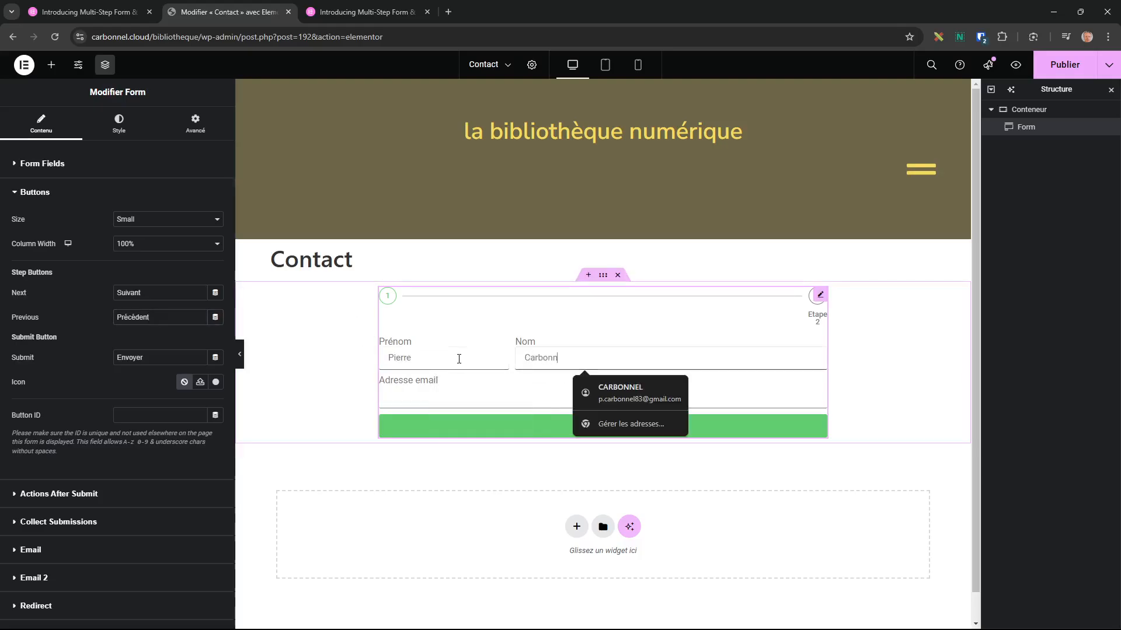
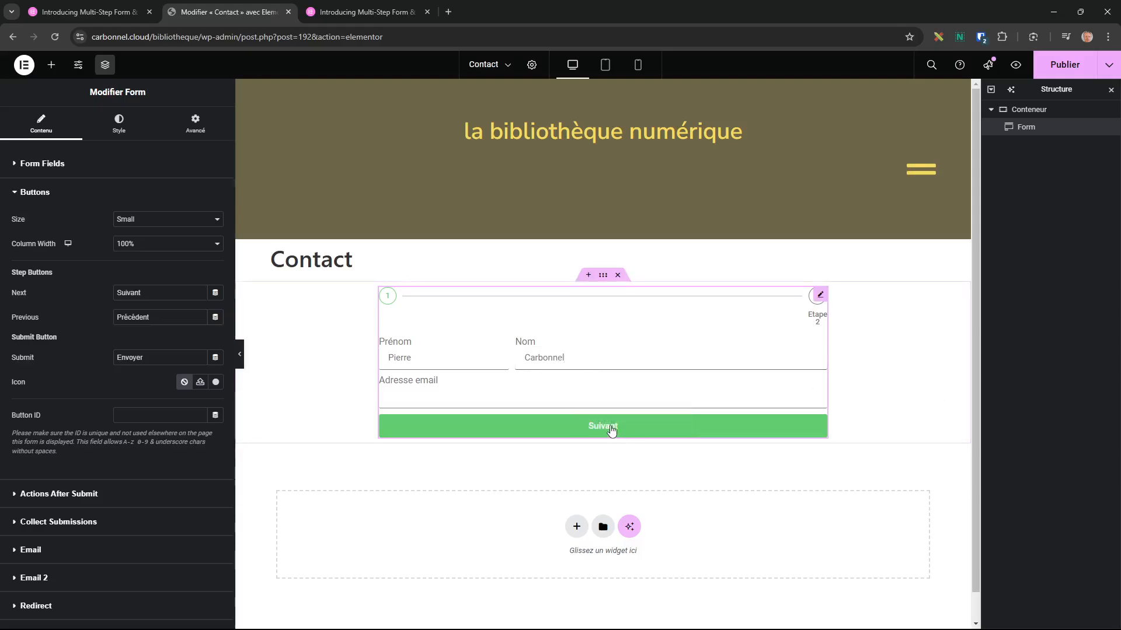
left_click(613, 430)
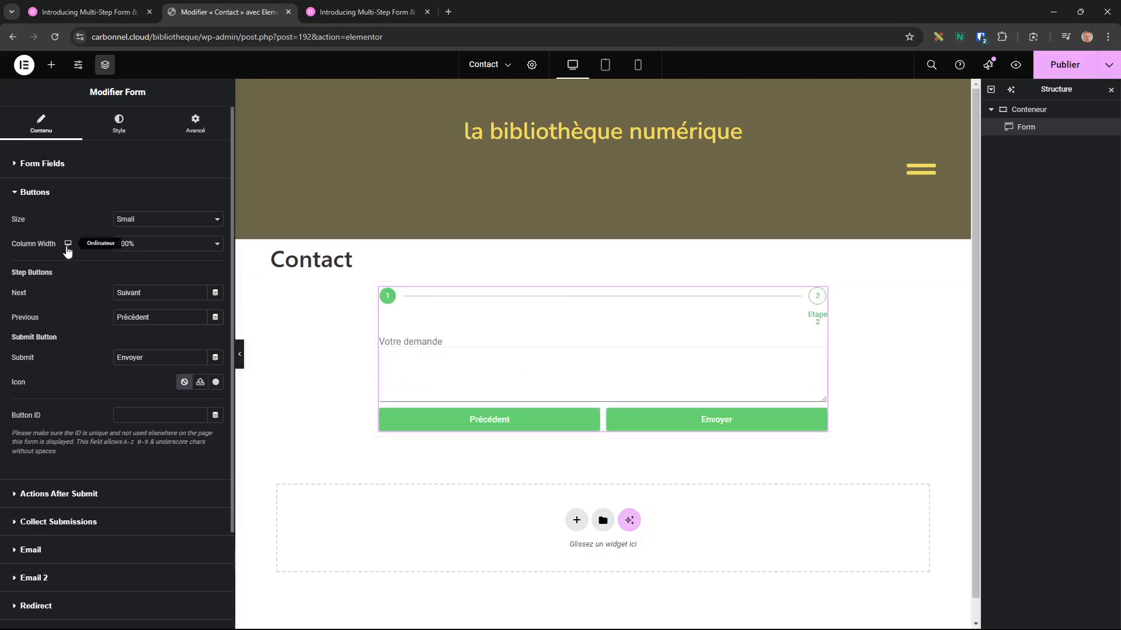
Narrow the form by dragging its edge, then test Précédent and Suivant between steps.
left_click(26, 164)
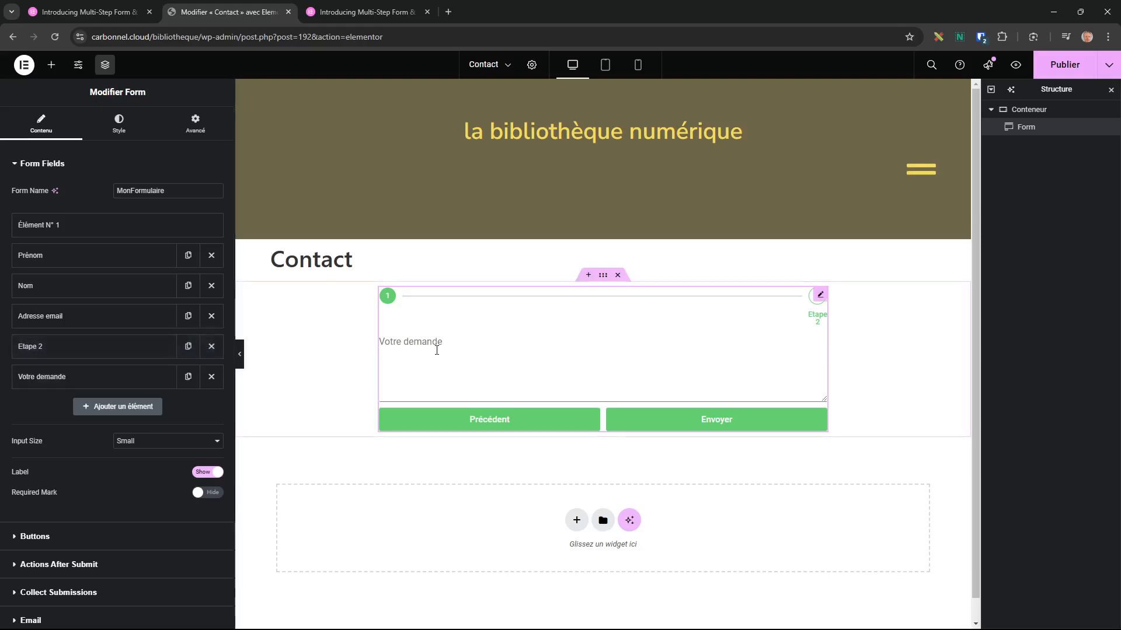
left_click(37, 382)
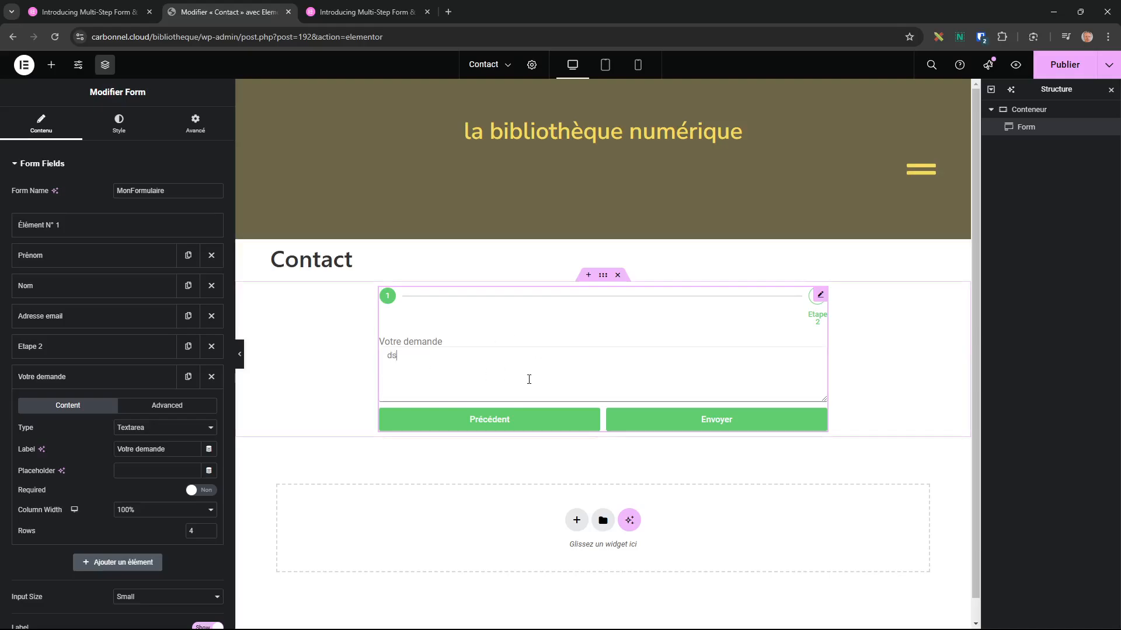
mouse_move(822, 397)
left_mouse_down()
mouse_move(653, 403)
mouse_move(827, 401)
left_mouse_up()
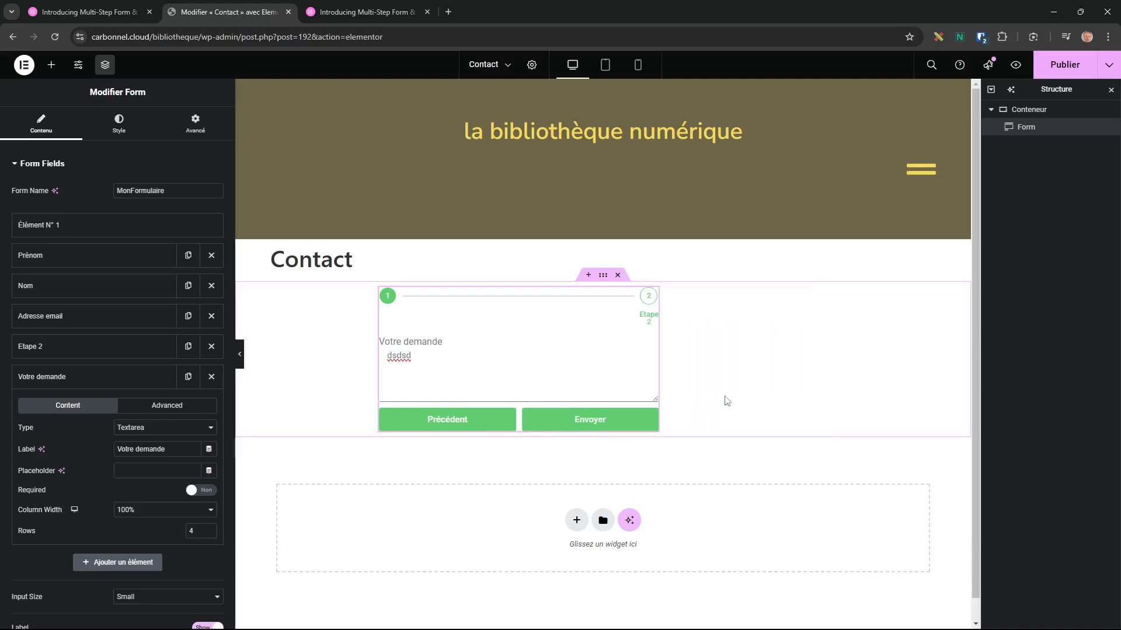
left_click_drag(654, 401, 702, 418)
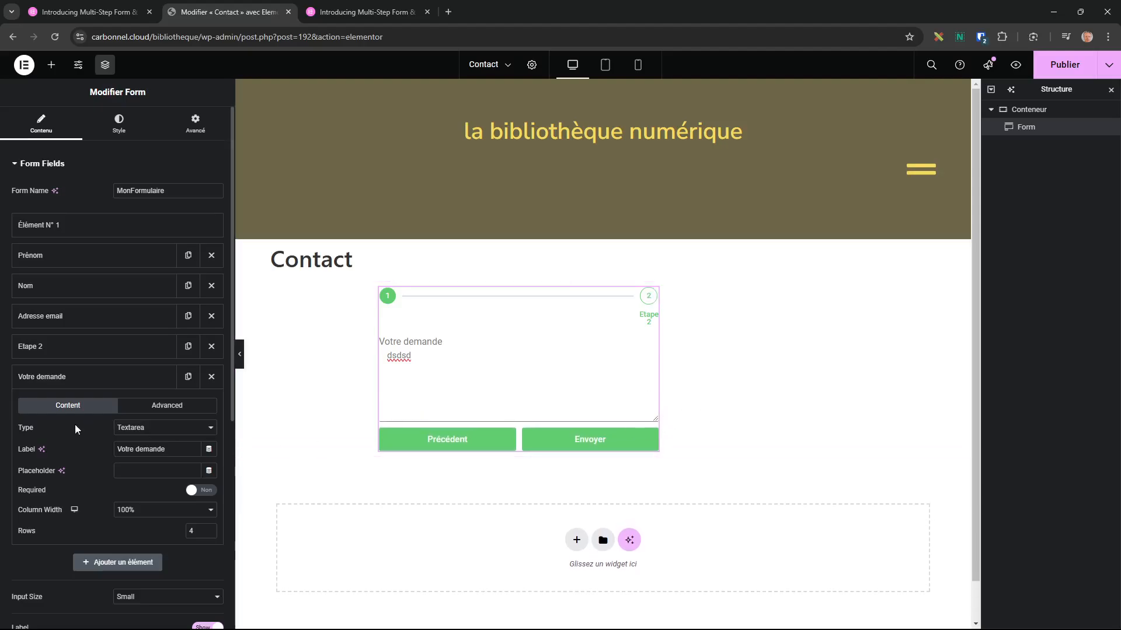
left_click(42, 380)
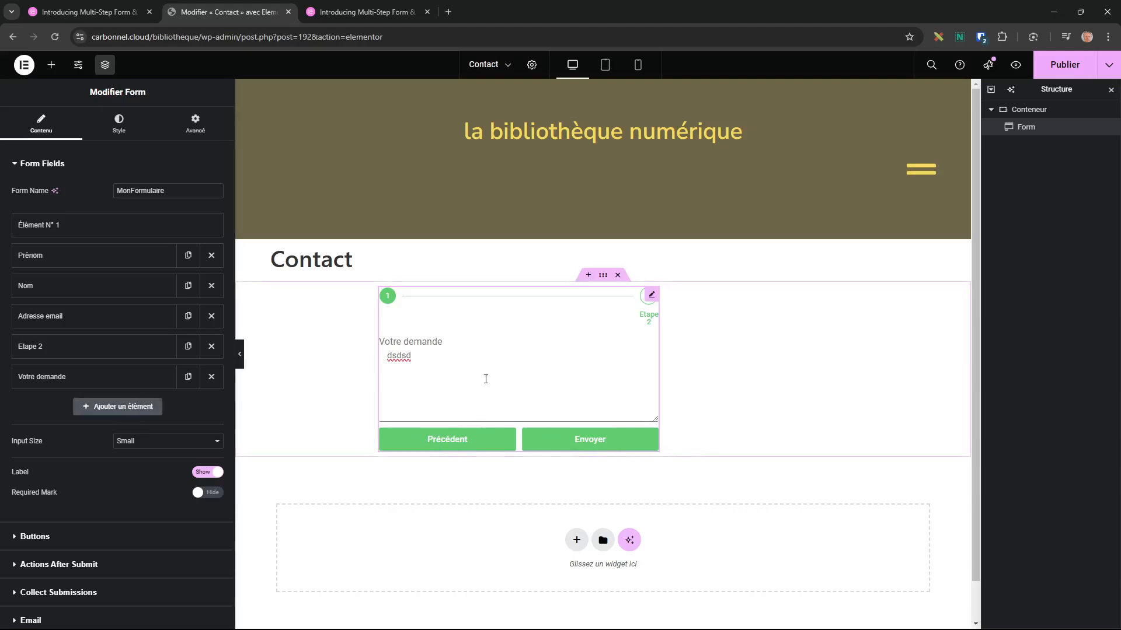
left_click(448, 441)
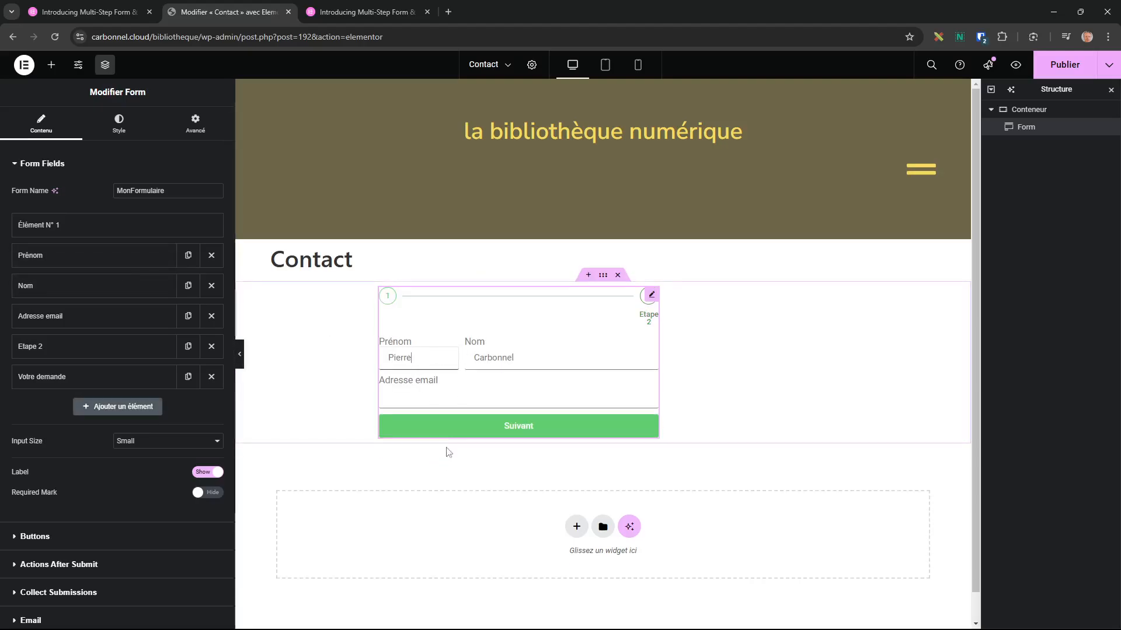
left_click(513, 435)
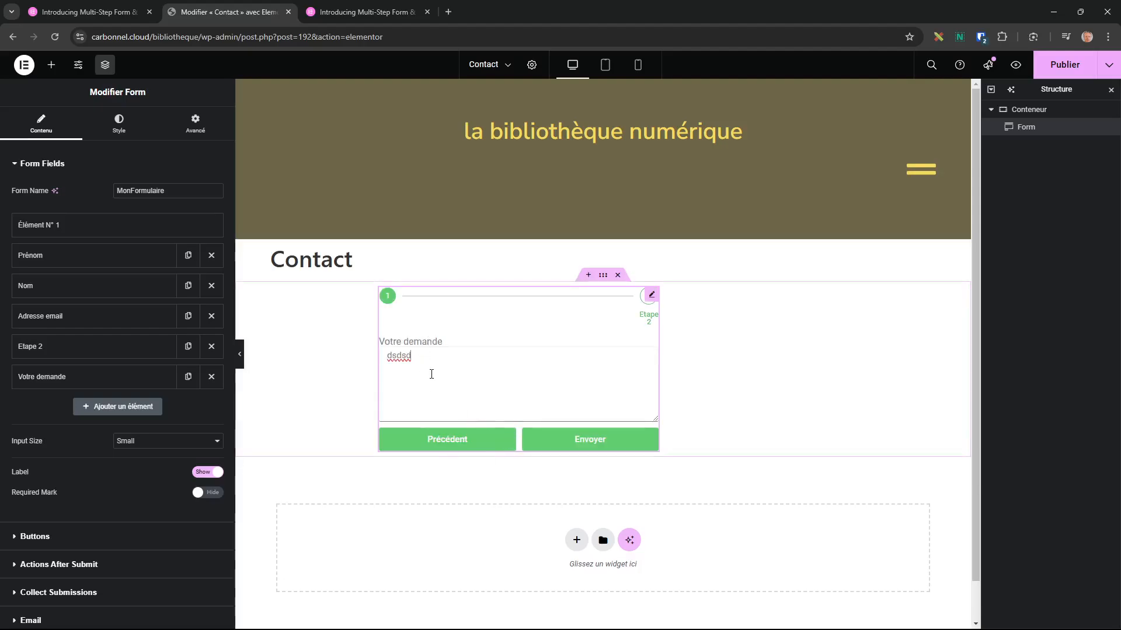
Add a new Step-type field labelled 'Etape 3' after Votre demande.
left_click(119, 407)
left_click(153, 459)
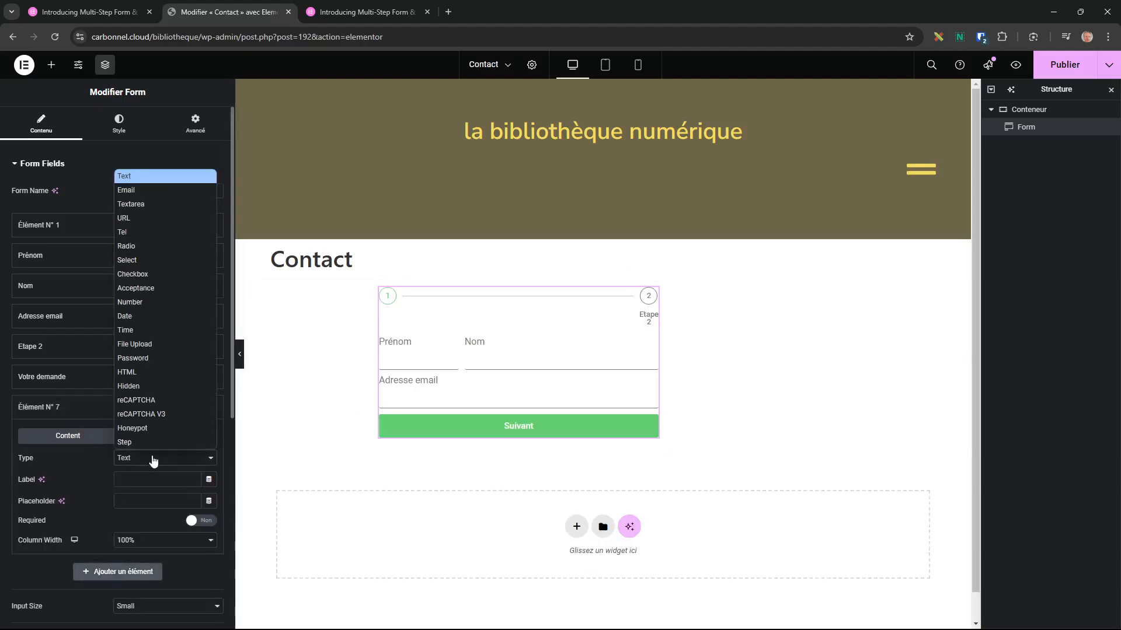
left_click(138, 442)
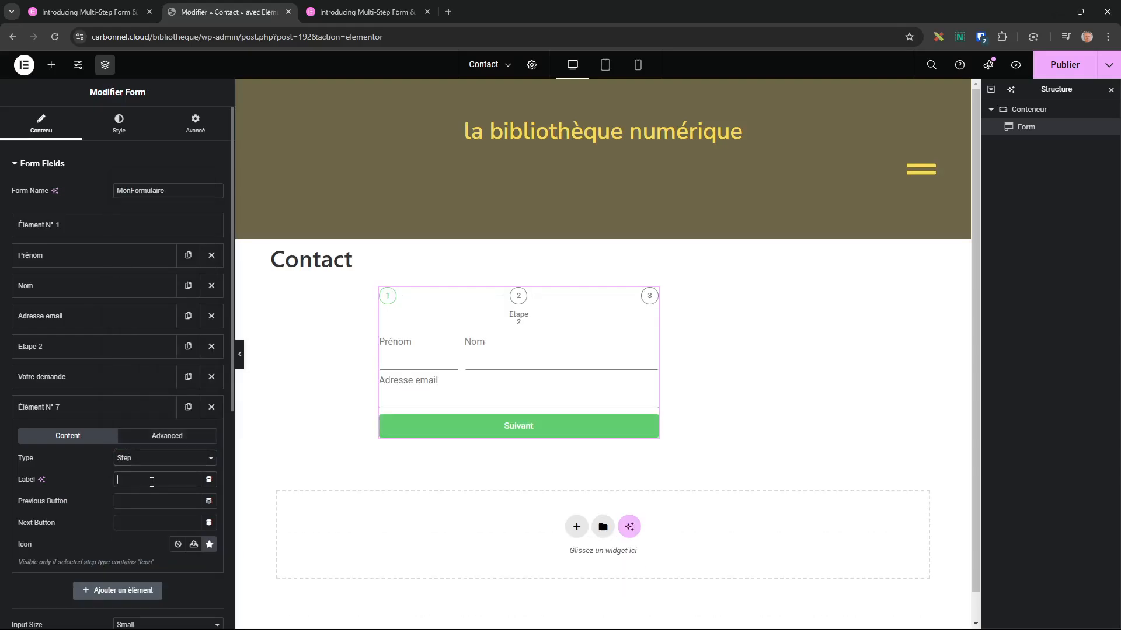
type("Etape 3")
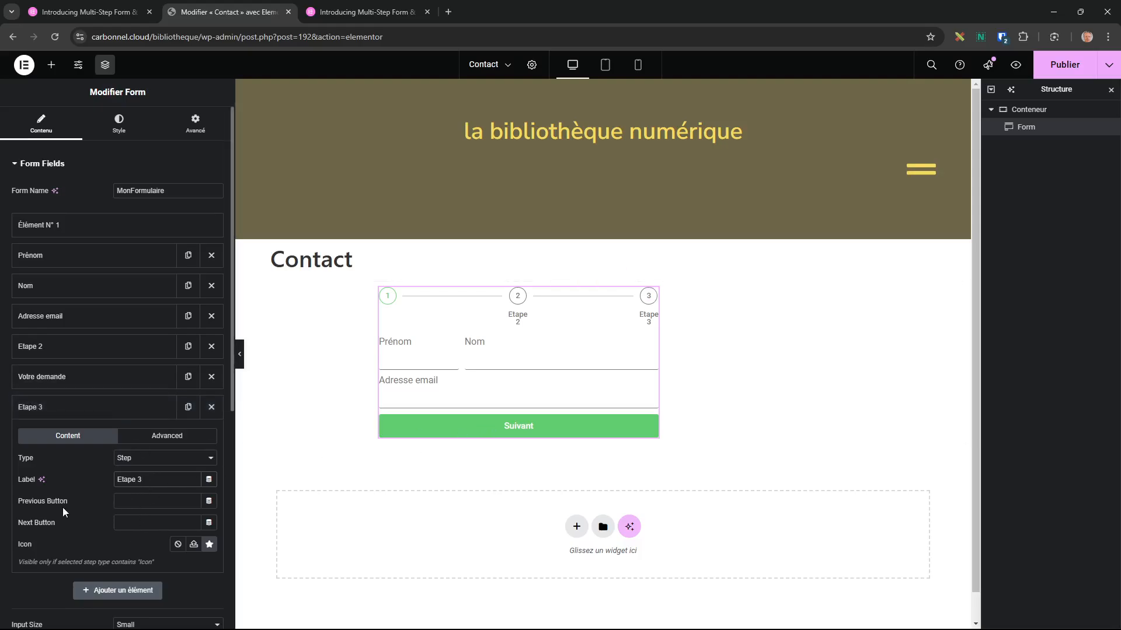
Check the Etape 2 item, then enter a test name and advance the preview to step 2.
left_click(70, 348)
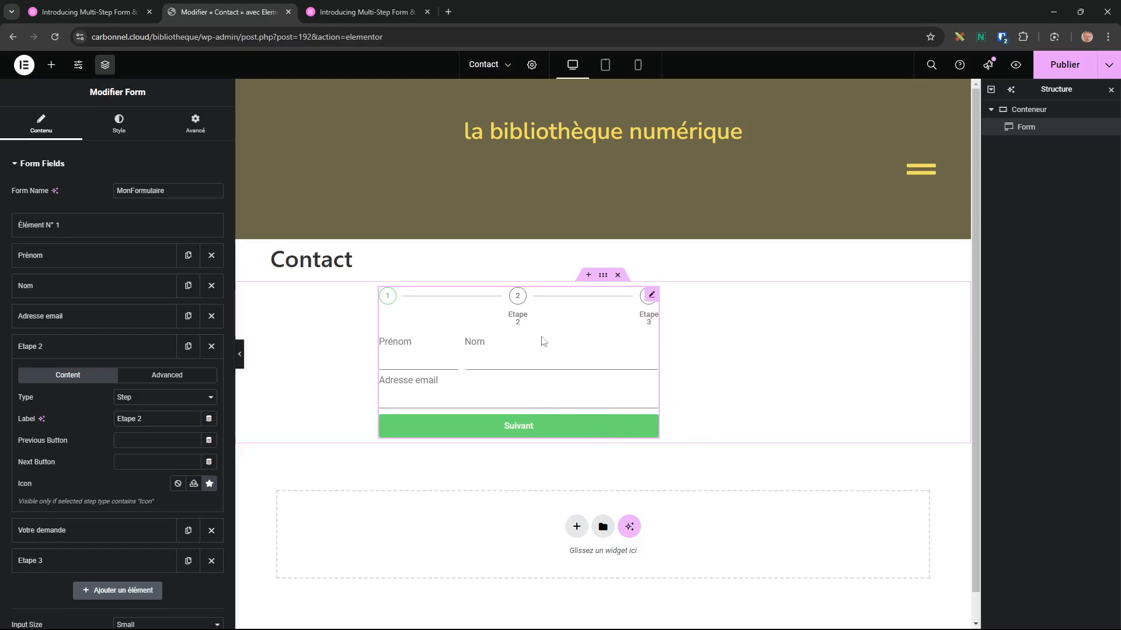
left_click(55, 354)
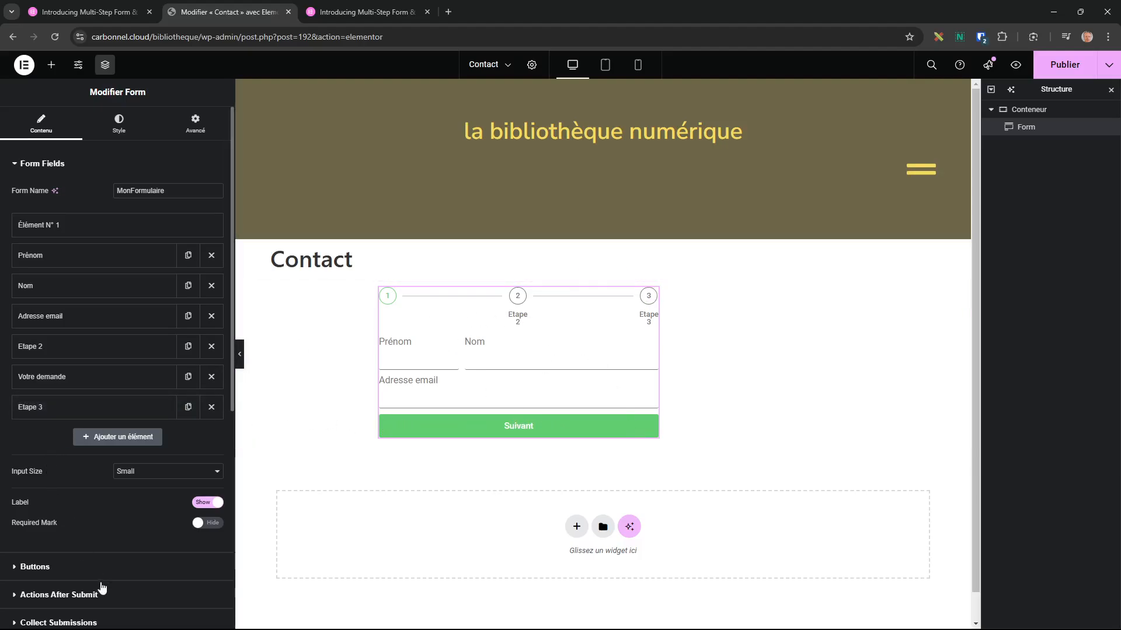
left_click(534, 430)
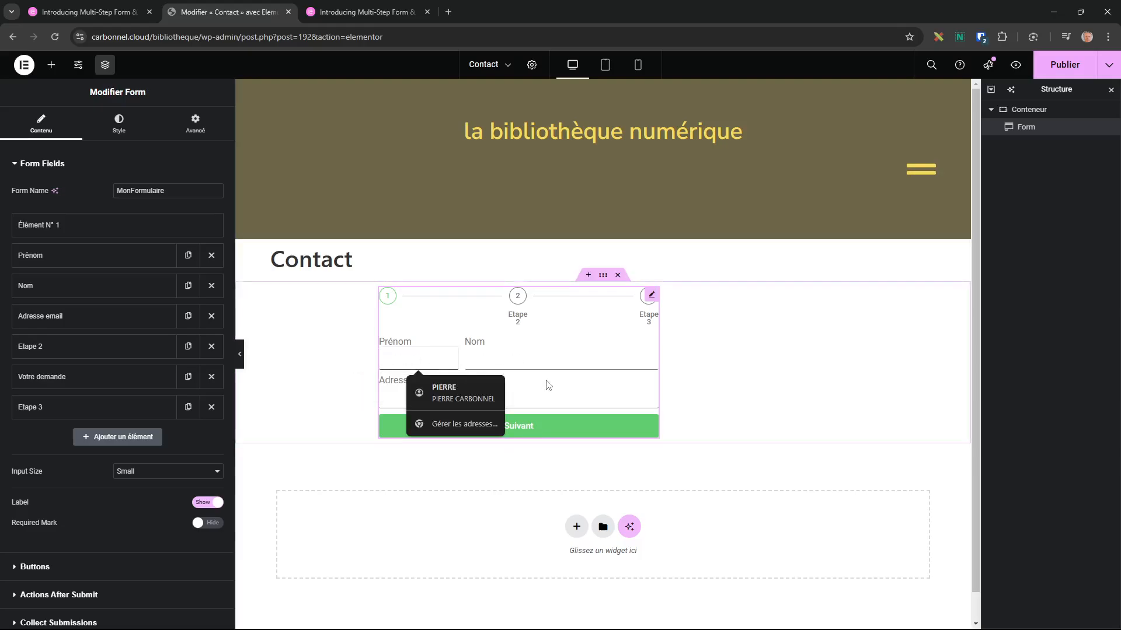
key("Tab")
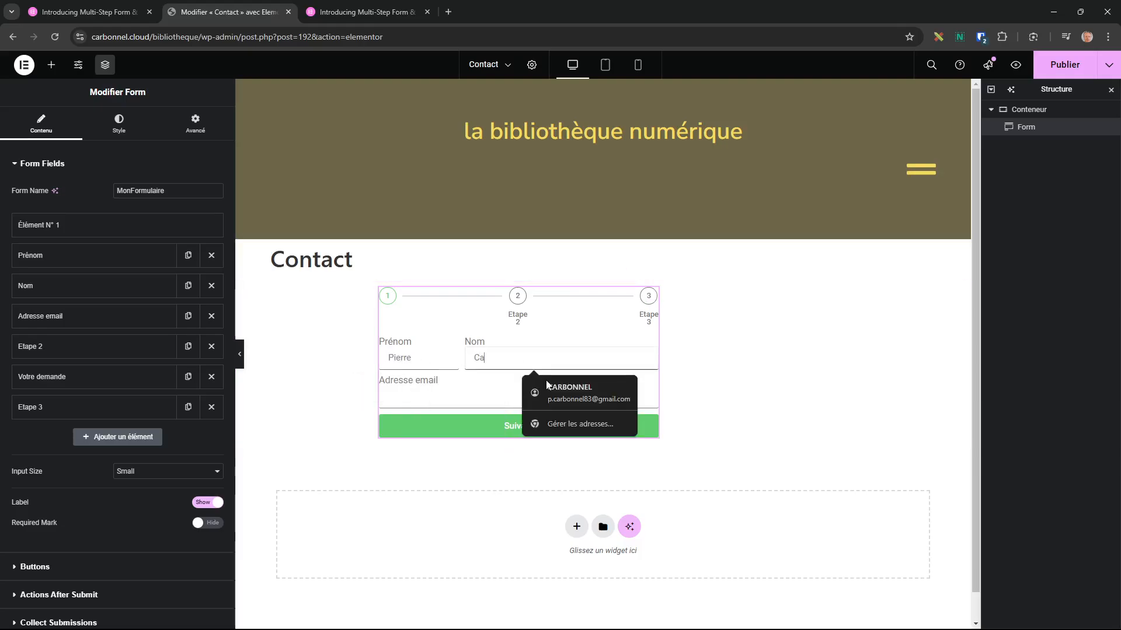
left_click(509, 428)
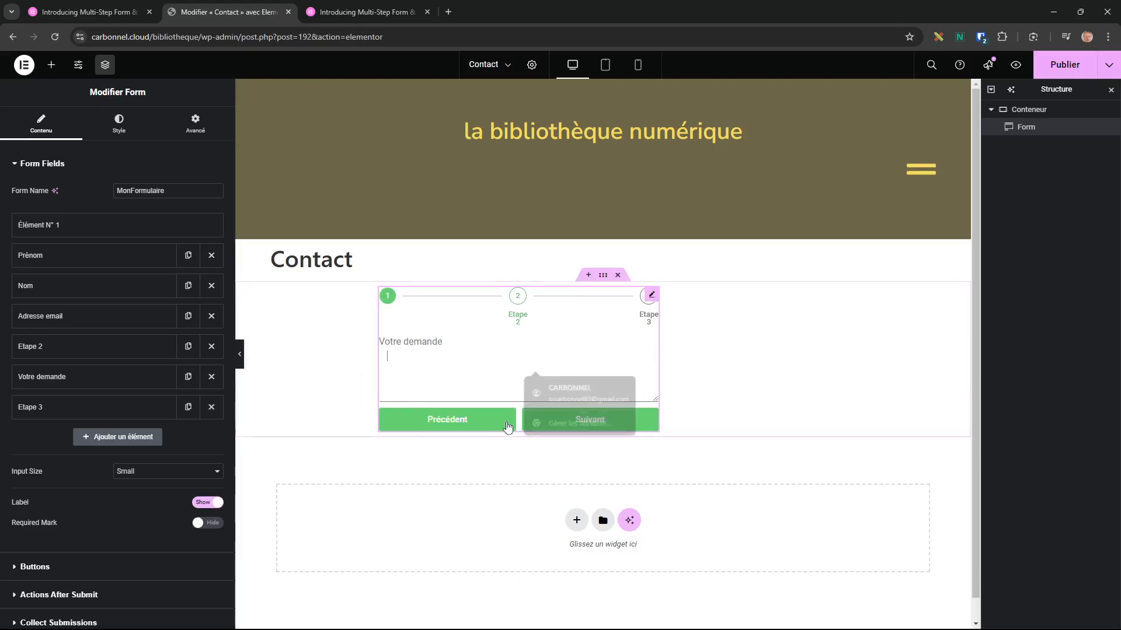
left_click(394, 358)
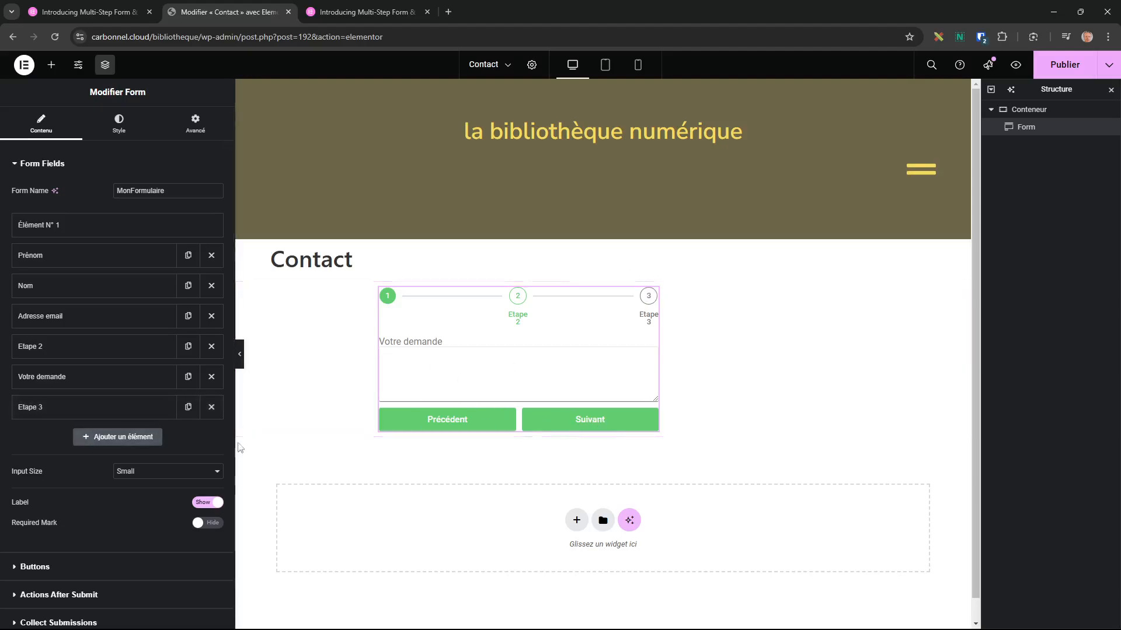
Add a Date-type field to the form and label it 'Date souhaitée'.
left_click(123, 439)
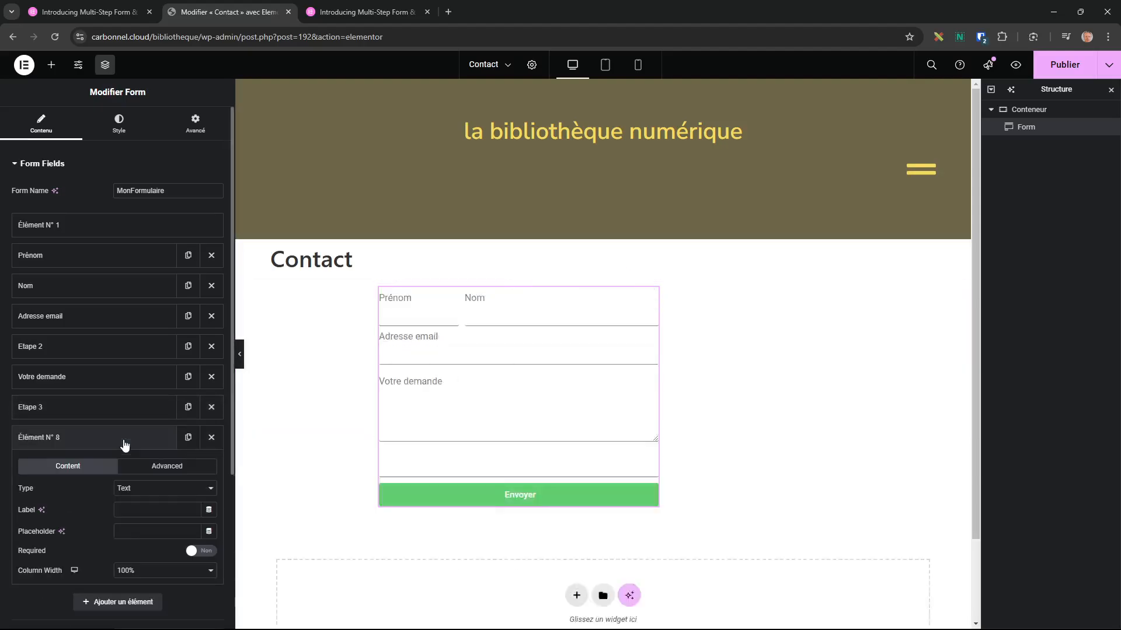
left_click(157, 491)
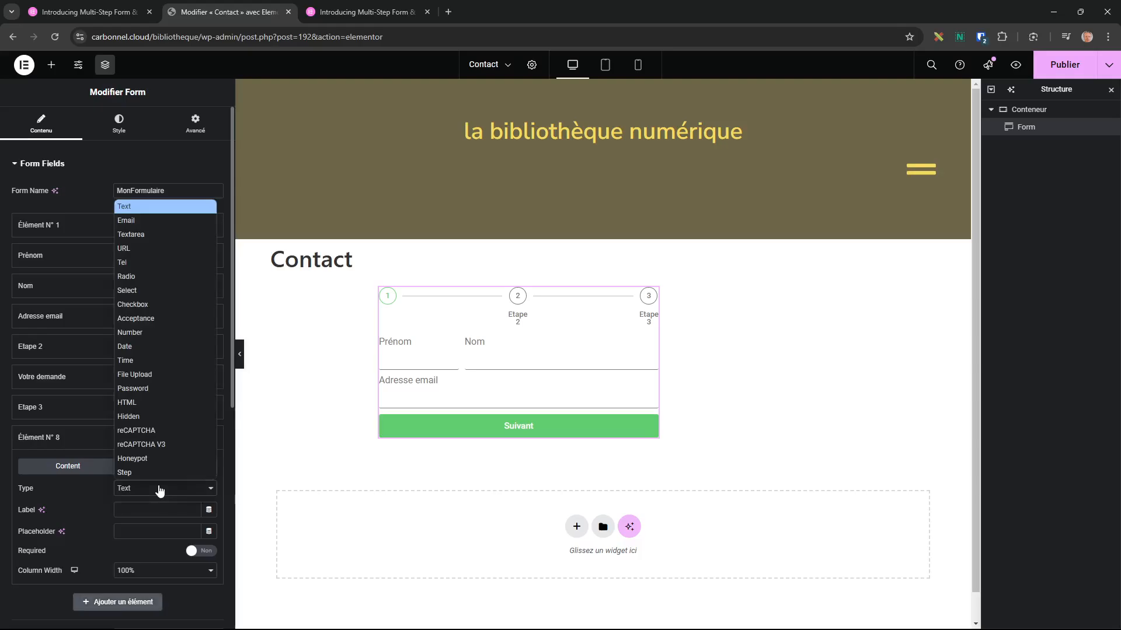
left_click(166, 348)
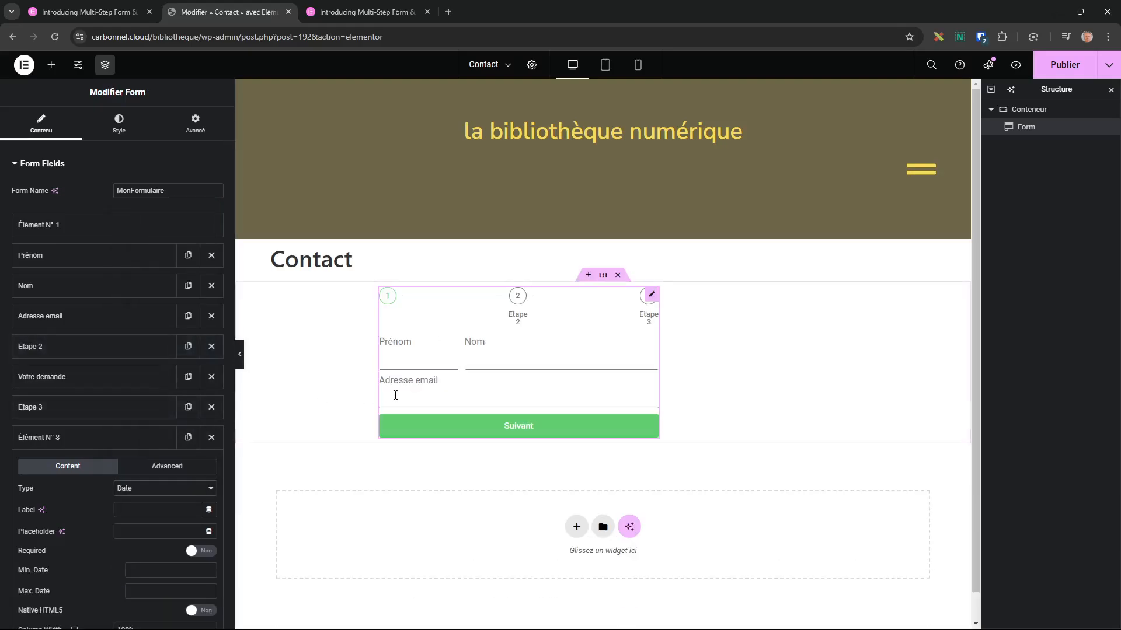
left_click(131, 512)
type("Date souhaité")
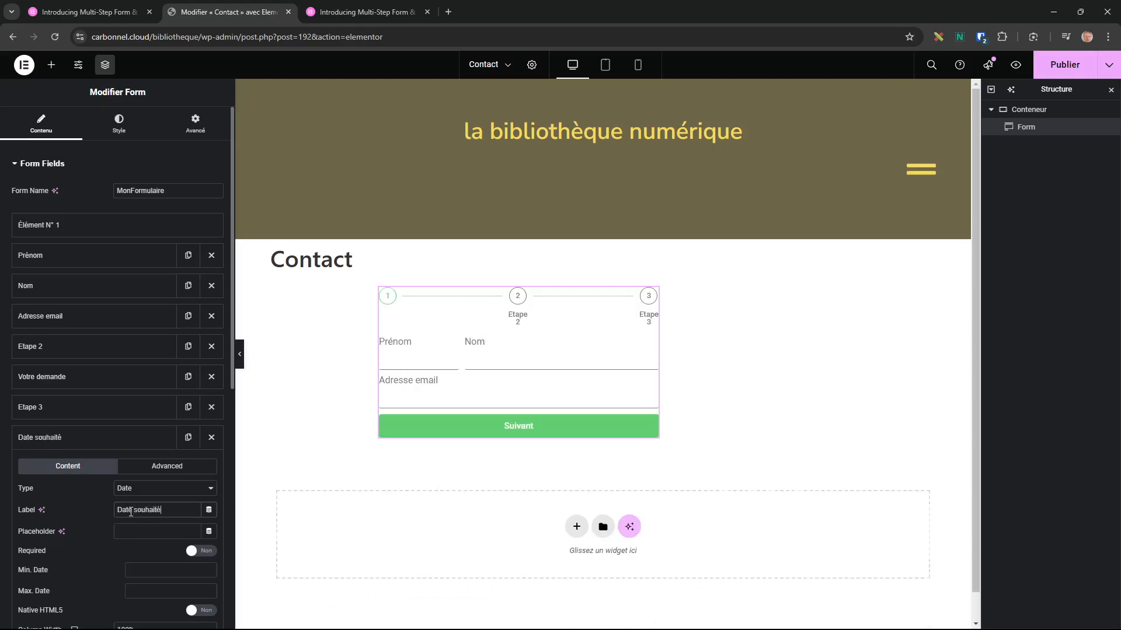
type("e")
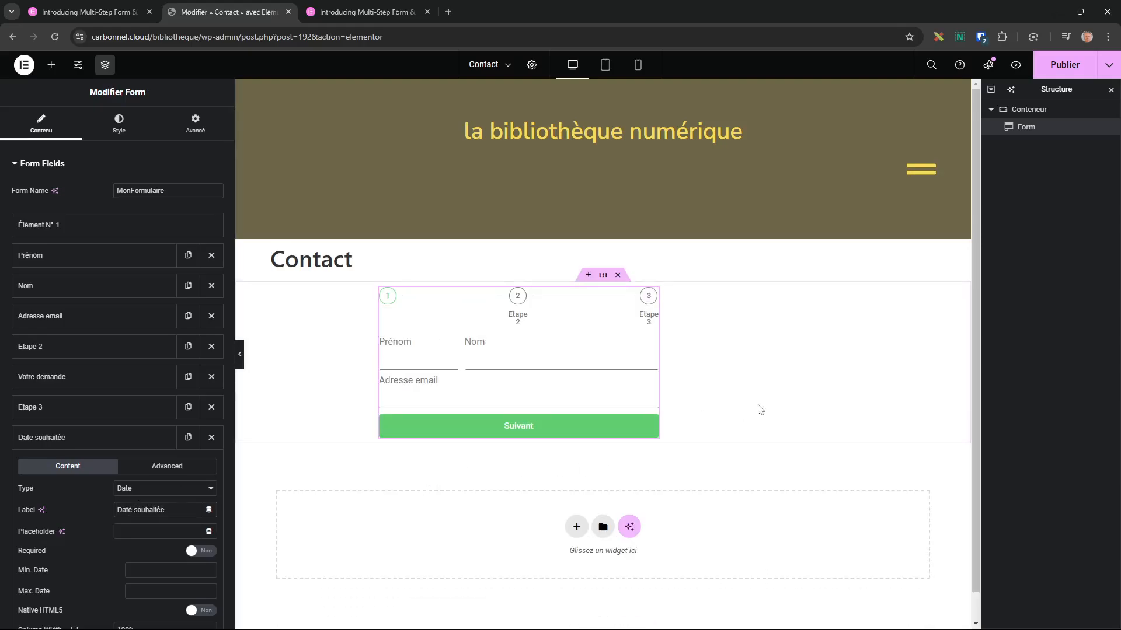
Test step 1 validation by clicking Suivant with empty fields, then enter a first name.
scroll(758, 407, "down", 1)
left_click(521, 398)
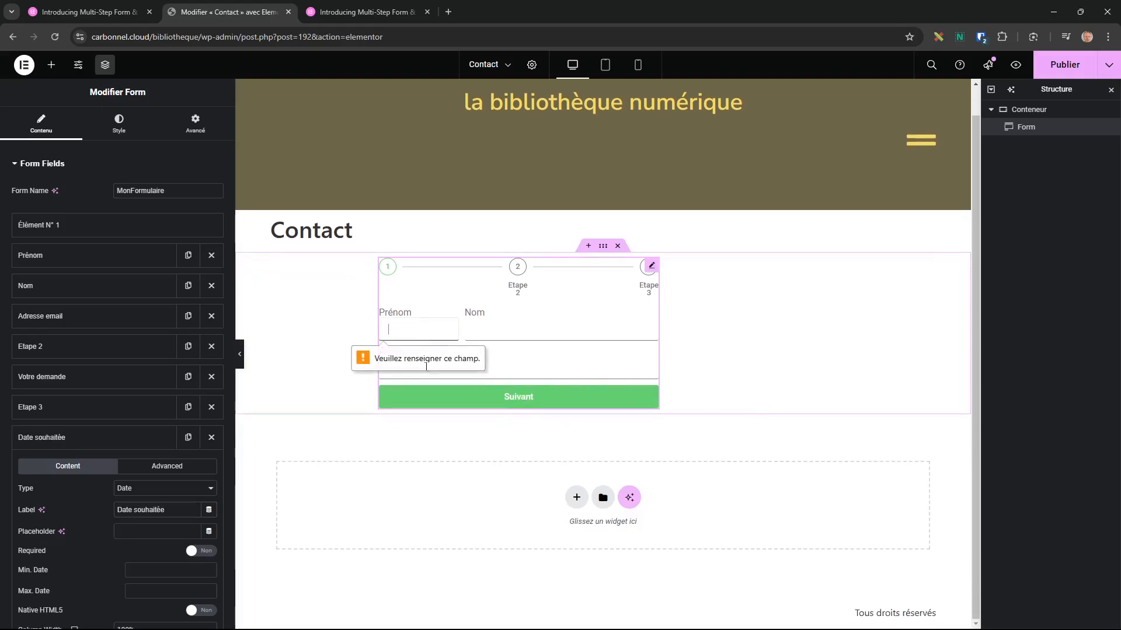
left_click(424, 339)
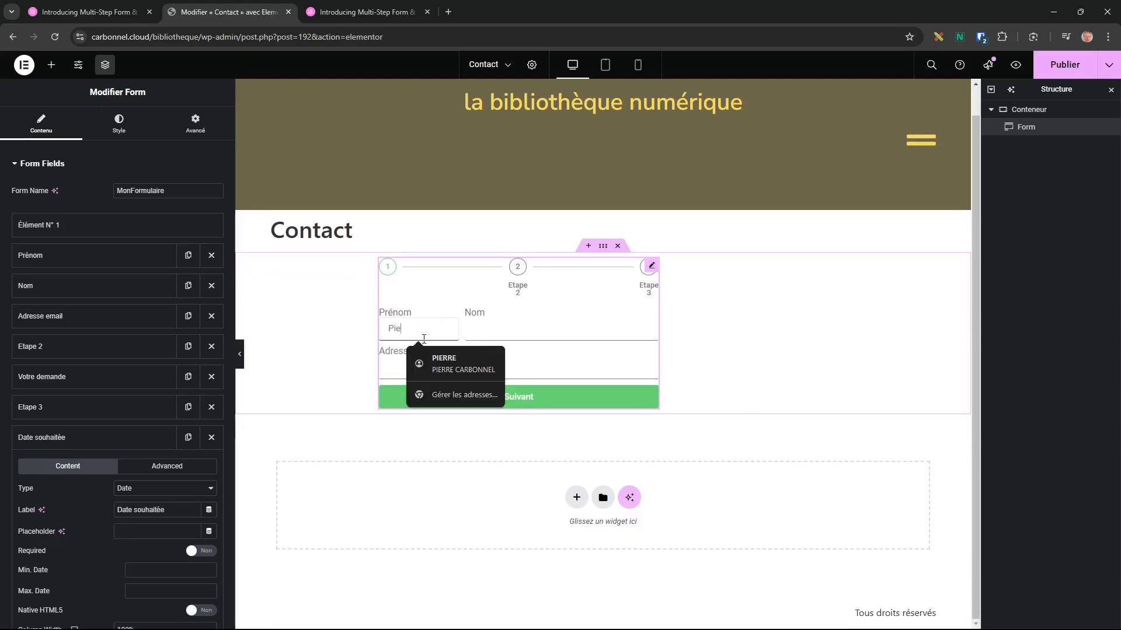
type("Pierre")
key("Tab")
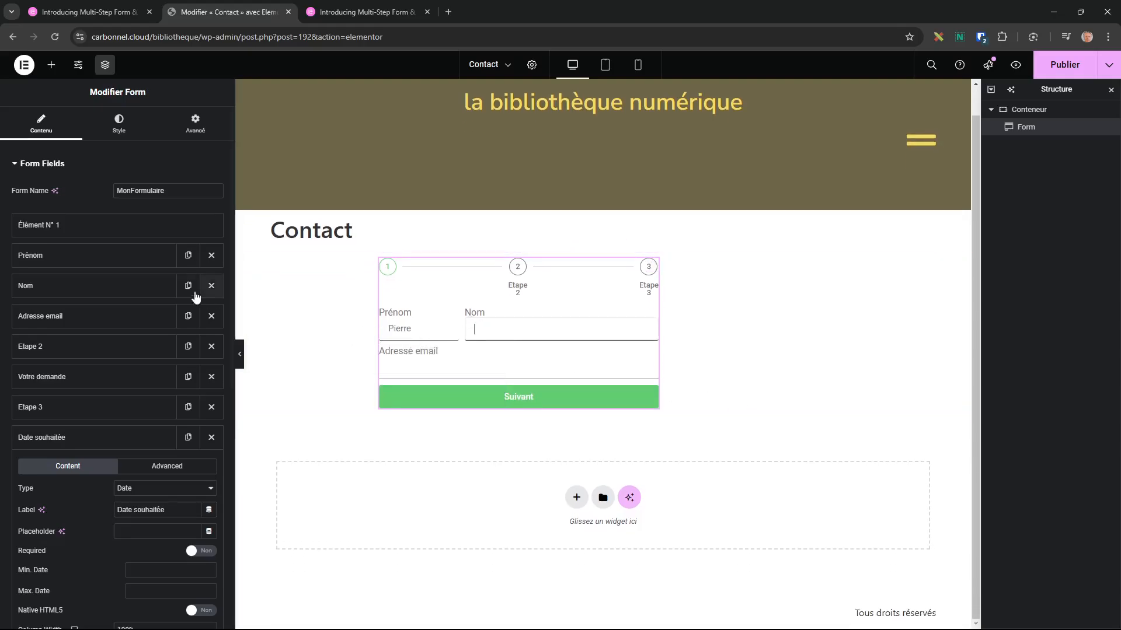
Switch the Prénom field's Required toggle off so it becomes optional.
left_click(69, 257)
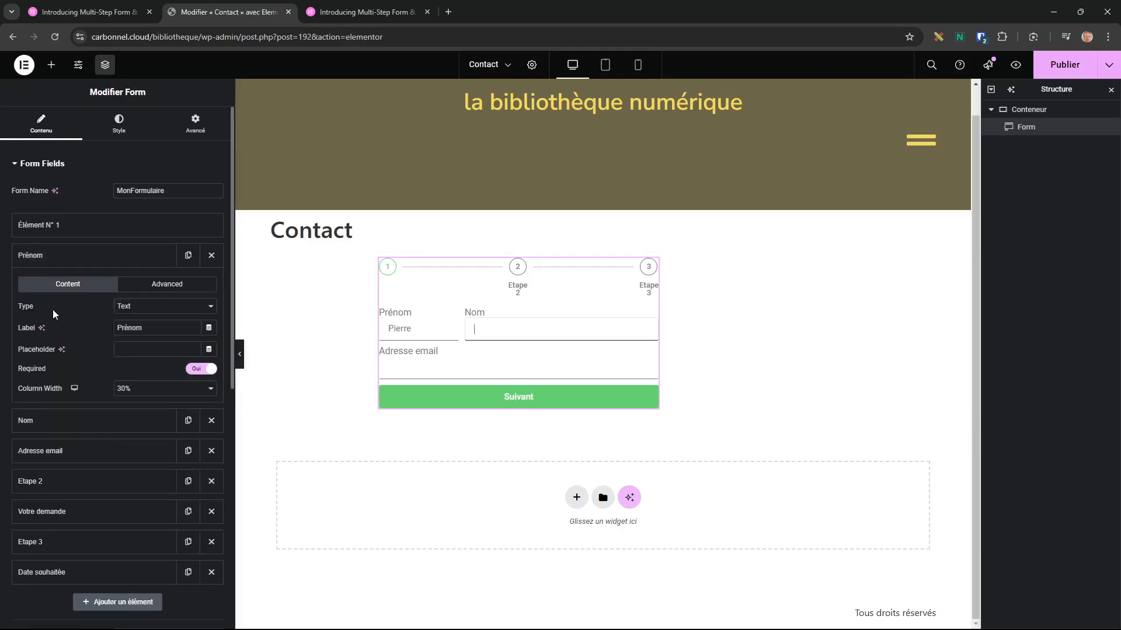
left_click(208, 373)
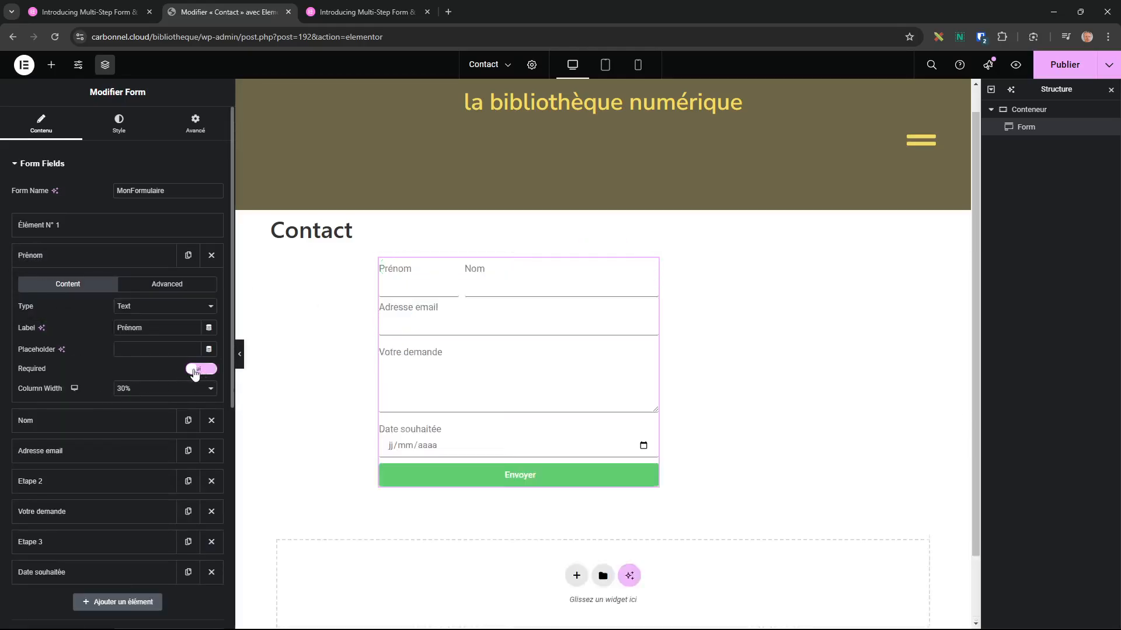
left_click(208, 372)
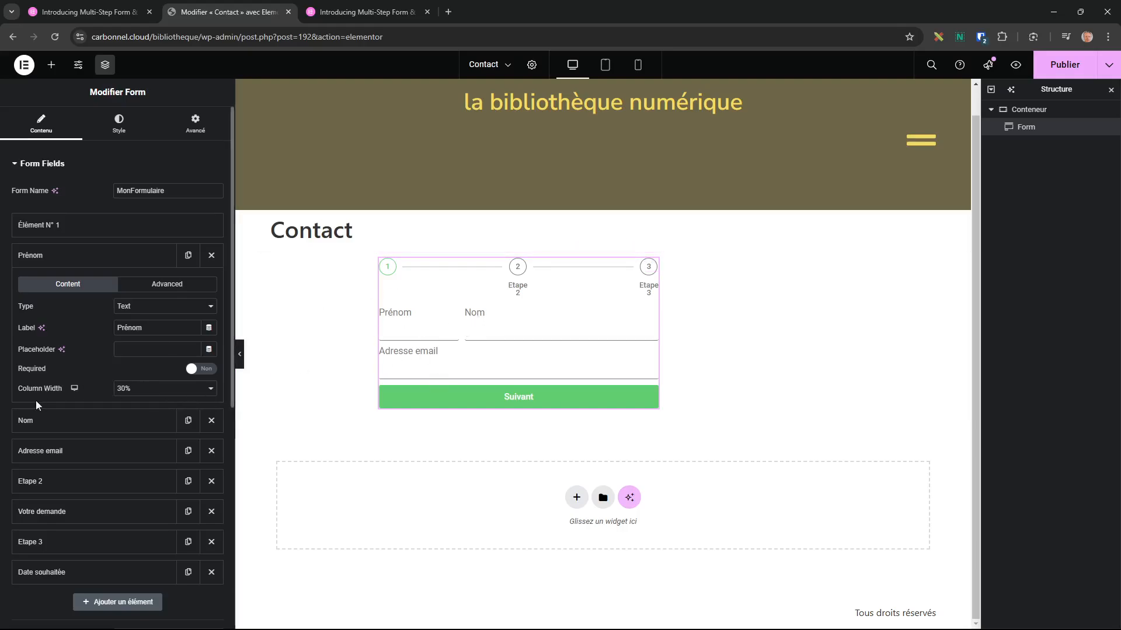
left_click(74, 390)
left_click(420, 330)
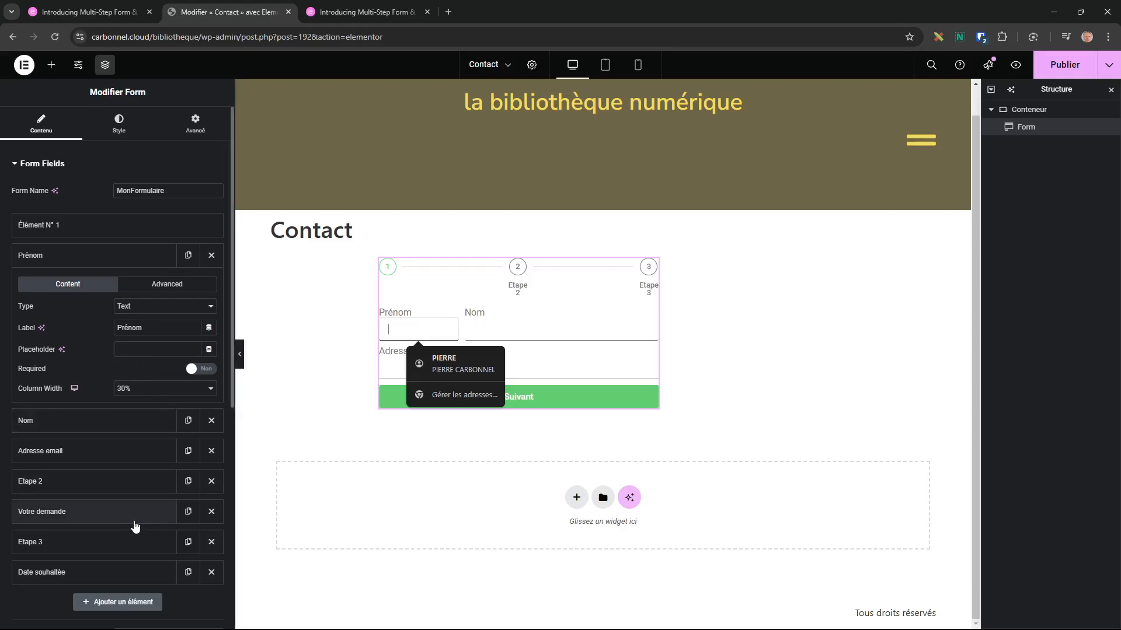
Set the Nom field's column width to 40% and keep Adresse email at 100%.
left_click(87, 425)
left_click(143, 419)
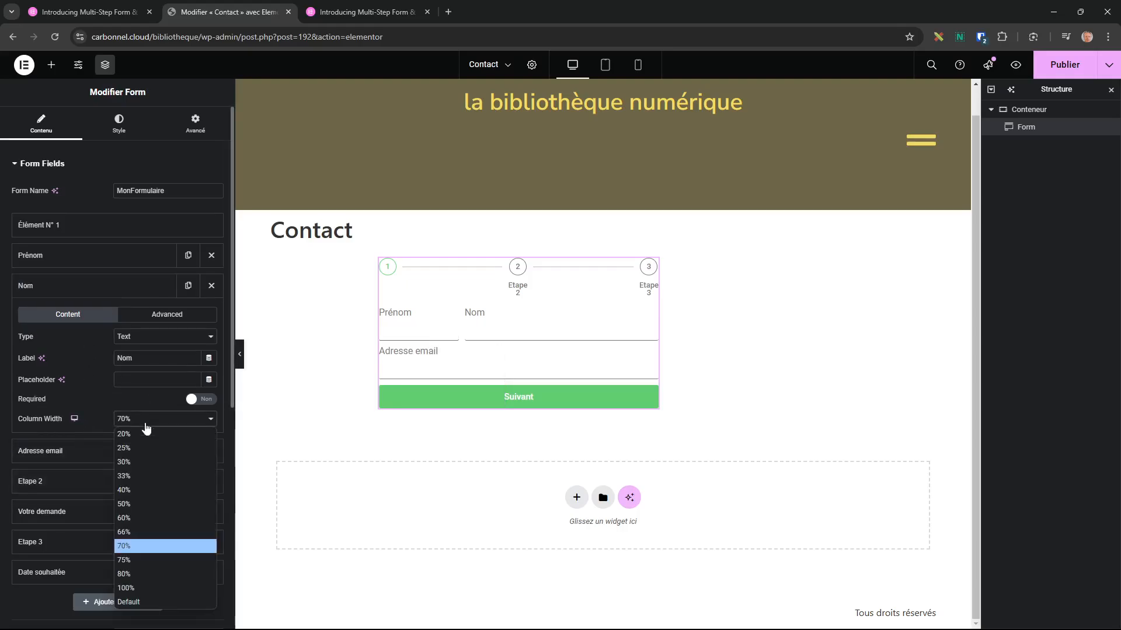
left_click(142, 484)
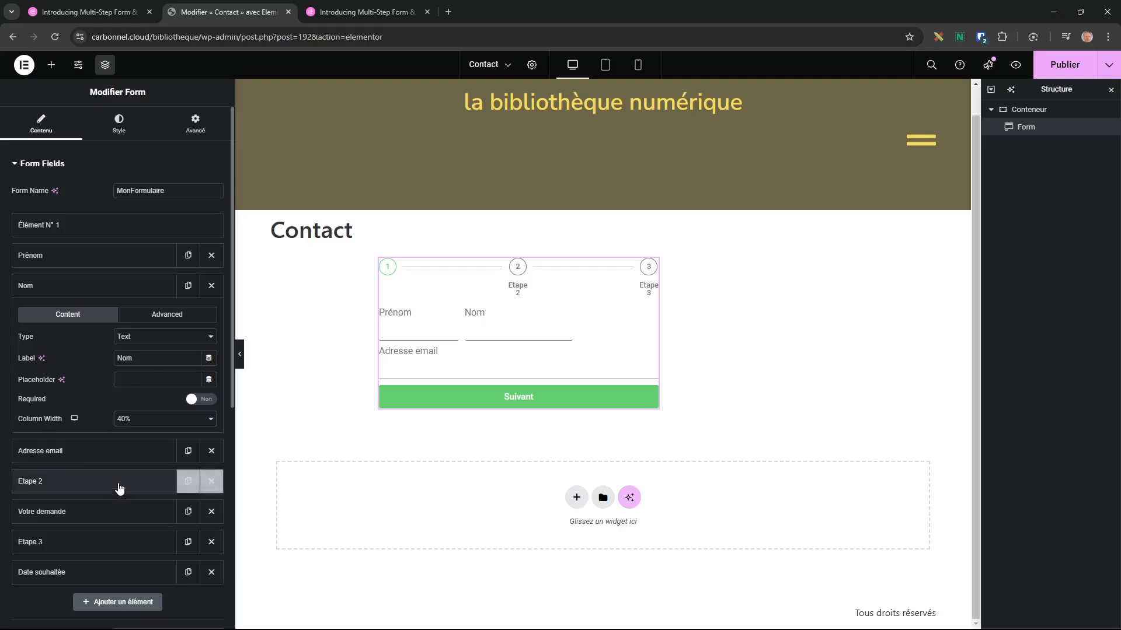
left_click(89, 458)
left_click(160, 450)
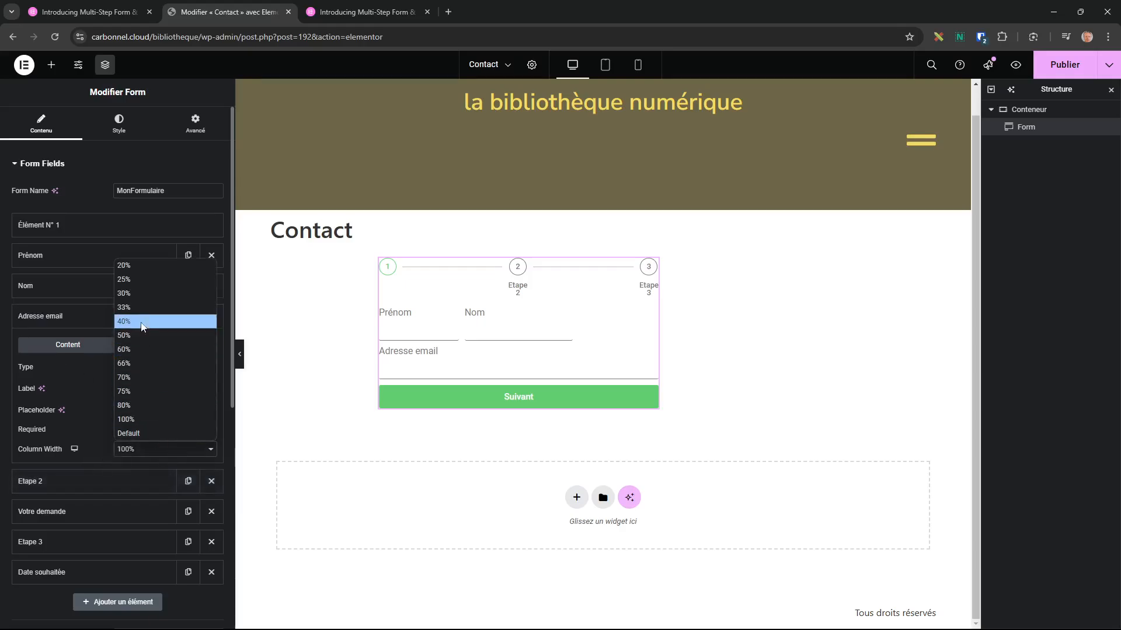
left_click(144, 266)
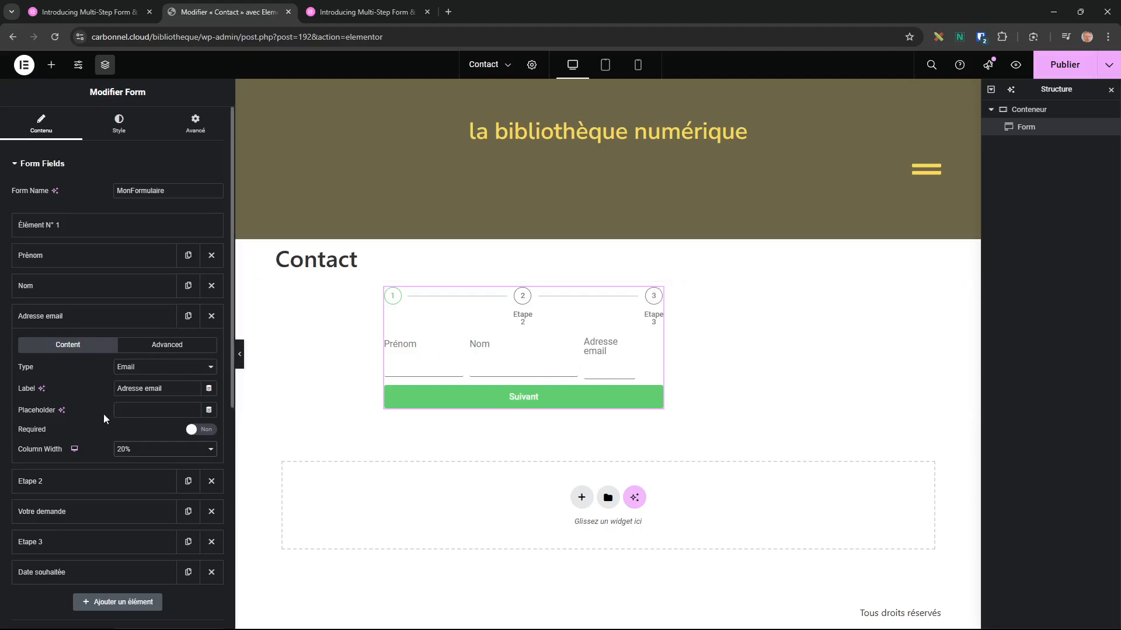
left_click(142, 450)
left_click(141, 419)
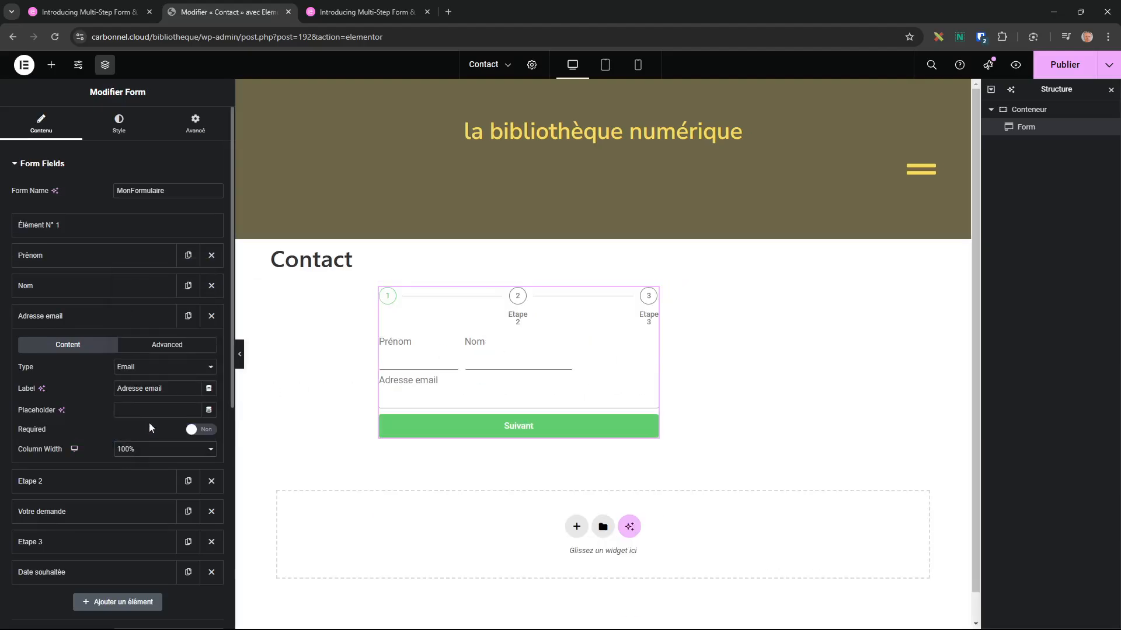
left_click(92, 285)
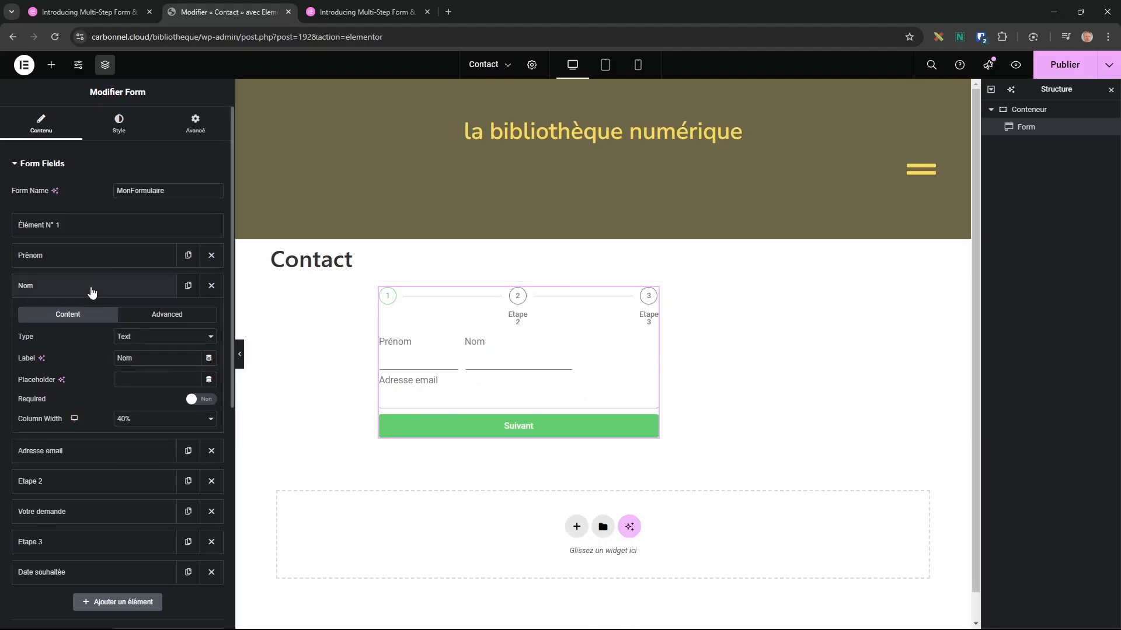
left_click(153, 419)
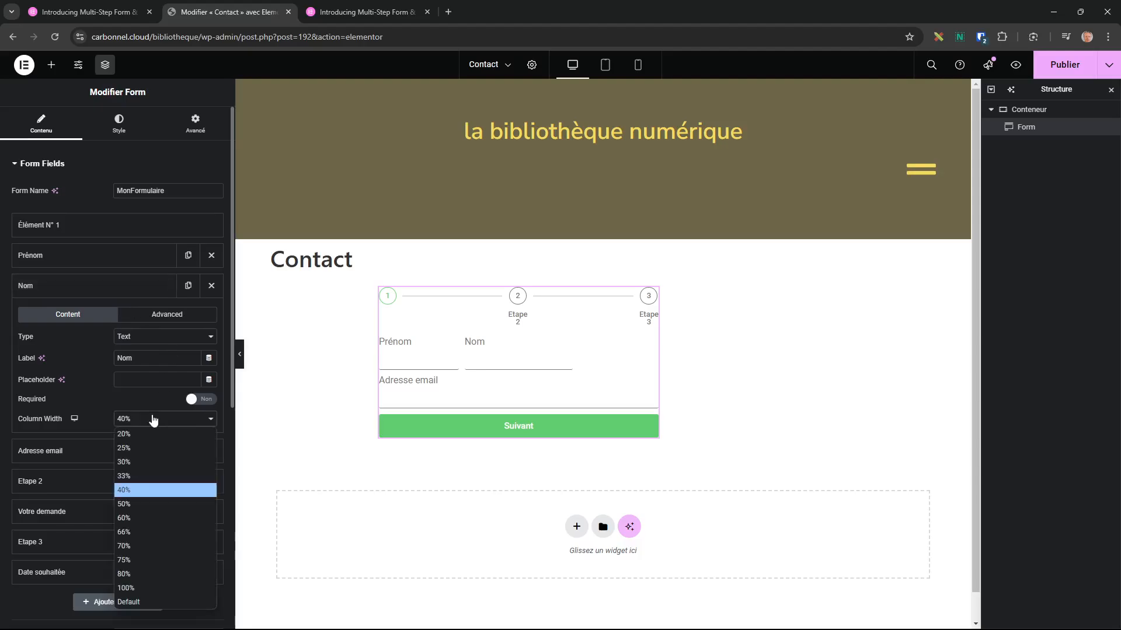
left_click(144, 495)
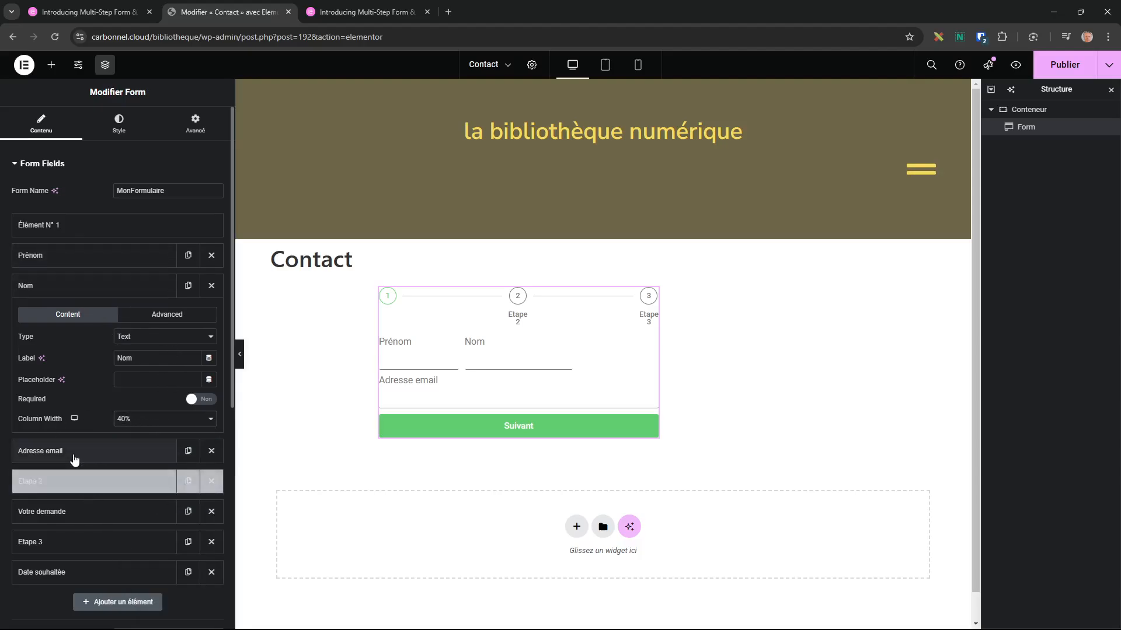
Set the Prénom field's column width to 50% and select the form's container.
left_click(63, 255)
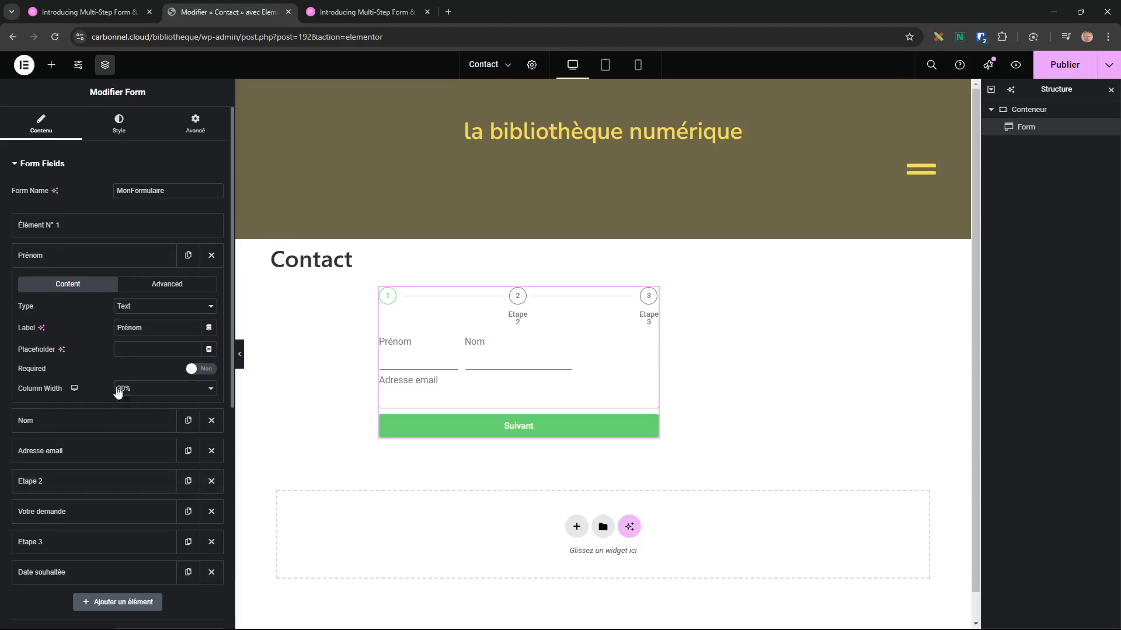
left_click(146, 391)
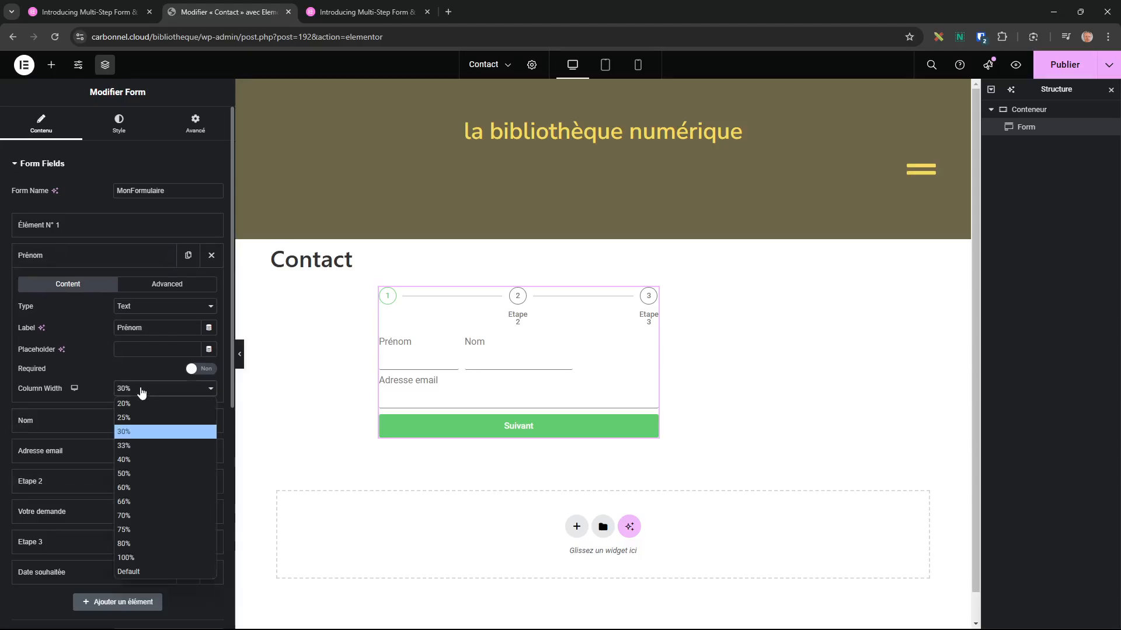
left_click(141, 470)
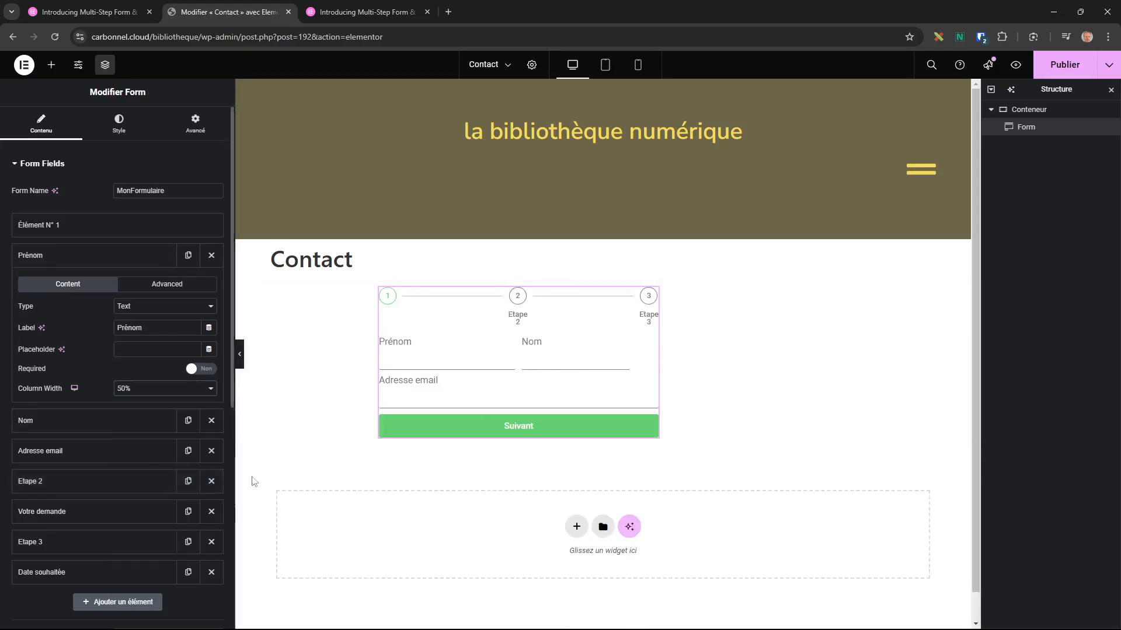
left_click(603, 274)
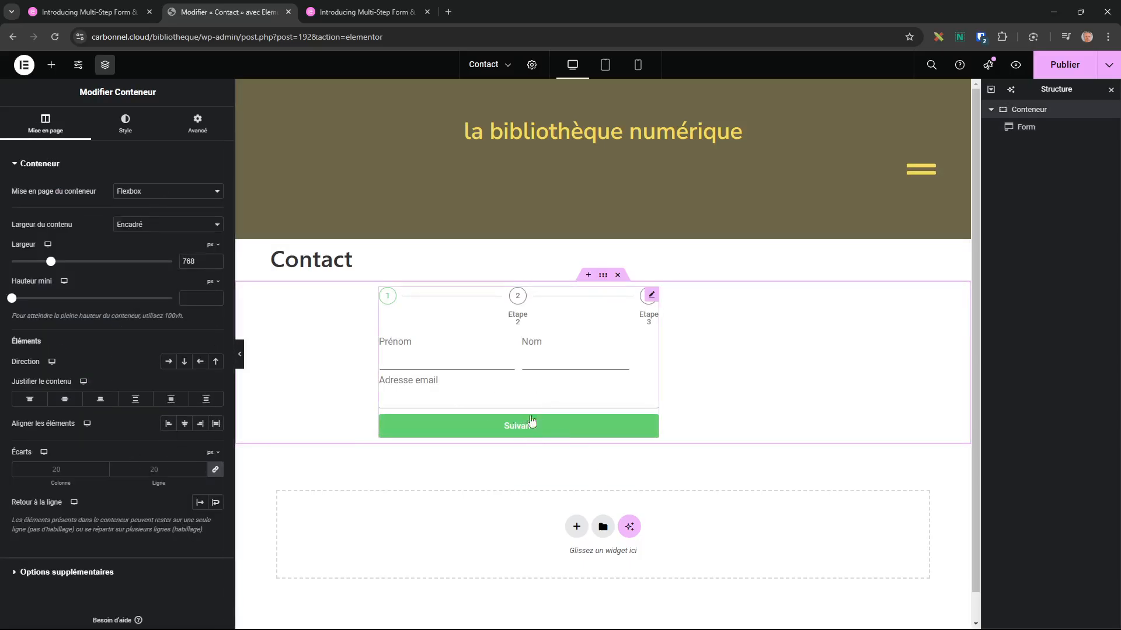
Advance the preview to step 3 and pick a November date in Date souhaitée.
left_click(517, 432)
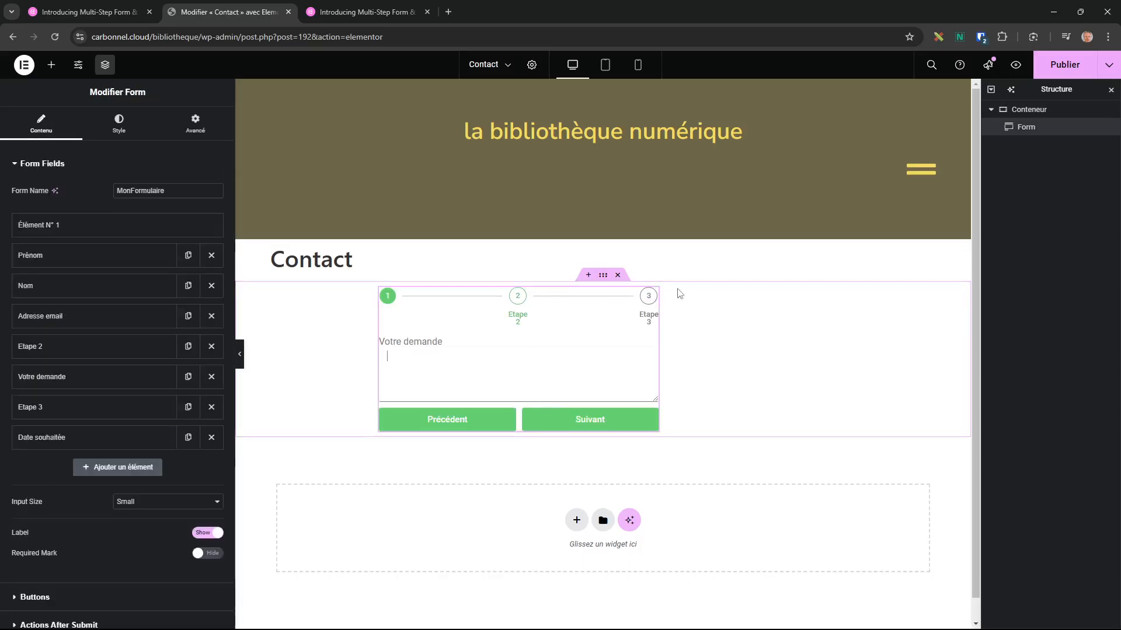
left_click(581, 424)
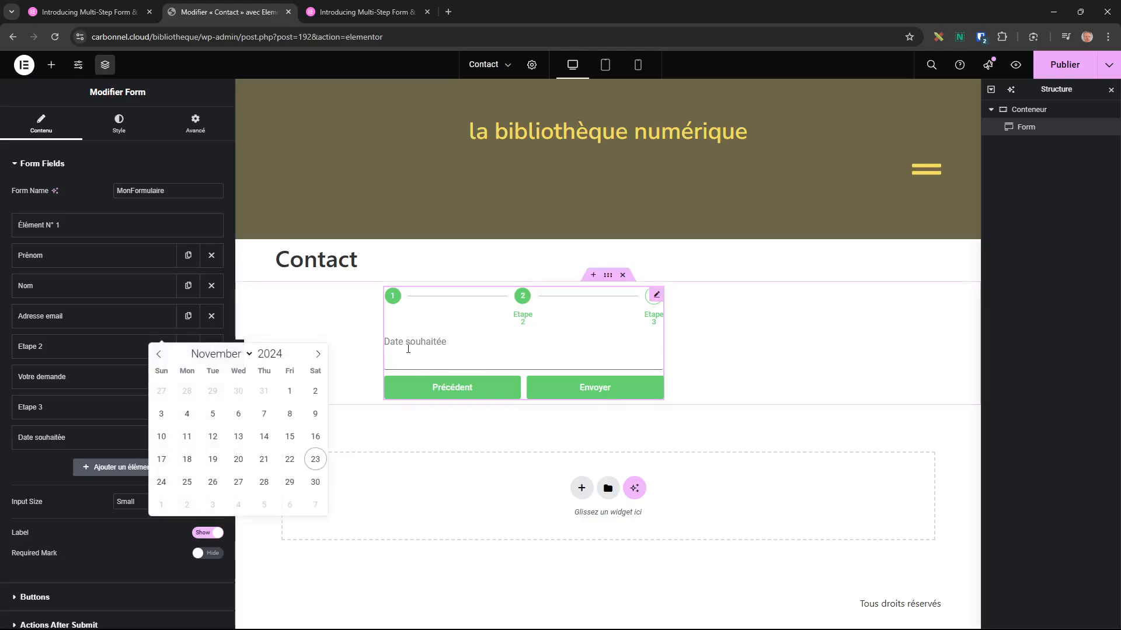
left_click(265, 437)
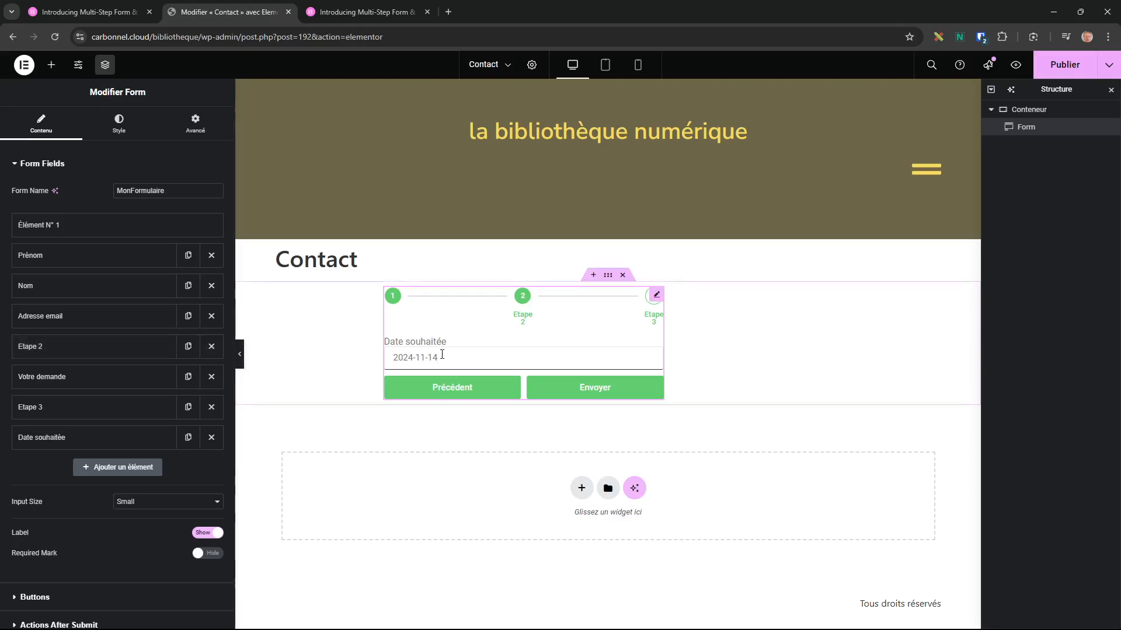
Check Date souhaitée's ID and shortcode in its Advanced tab, then publish the page.
left_click(52, 443)
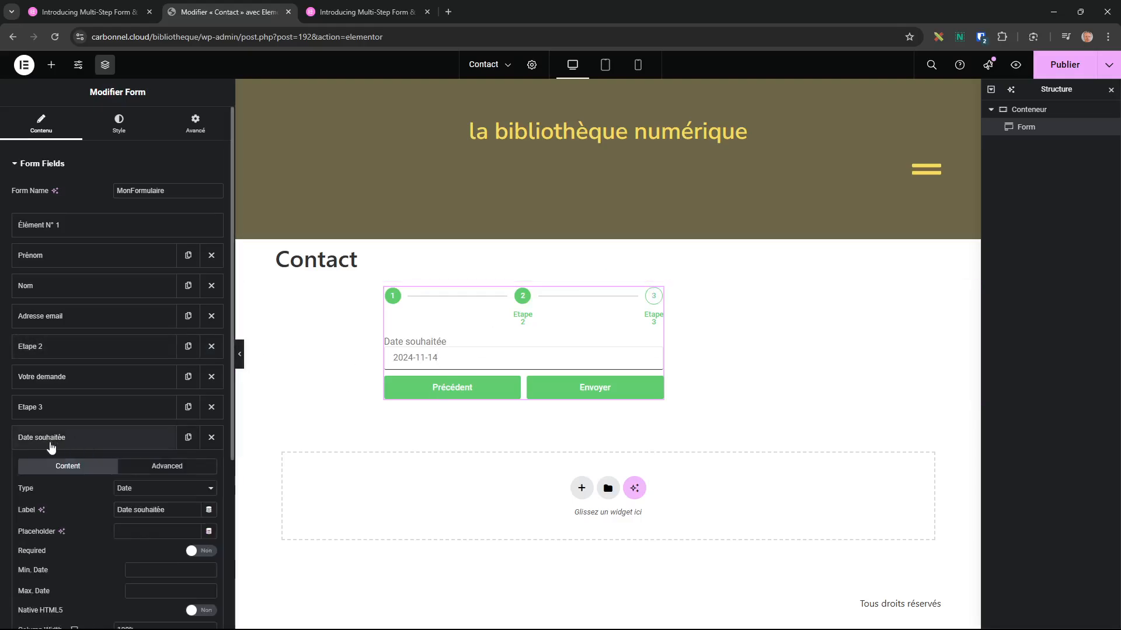
scroll(73, 488, "down", 1)
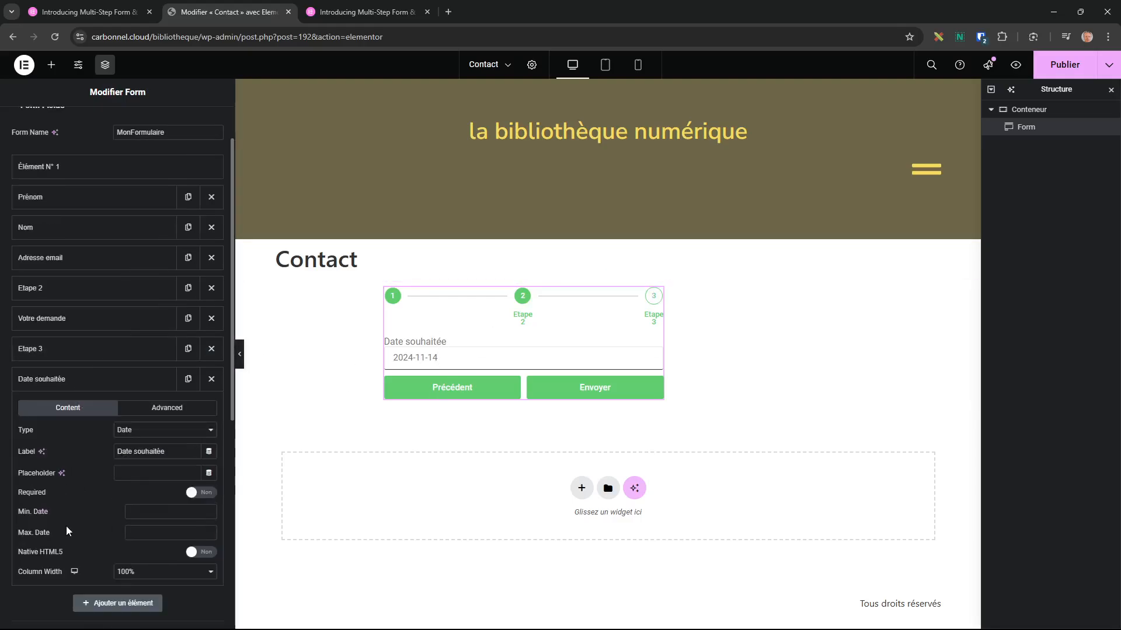
left_click(188, 407)
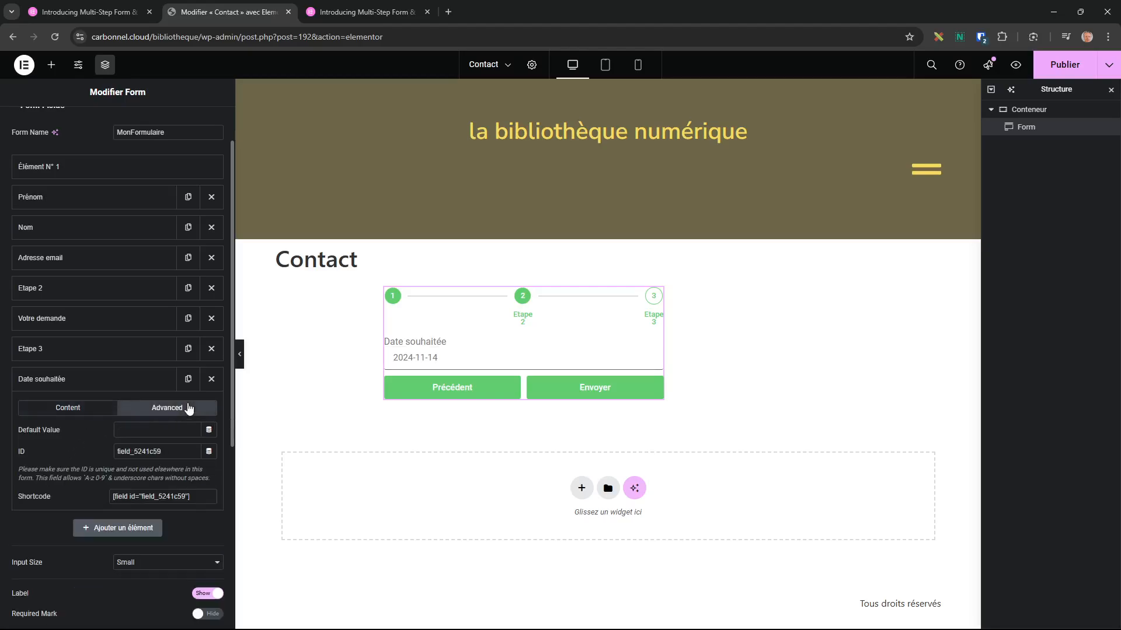
left_click(68, 408)
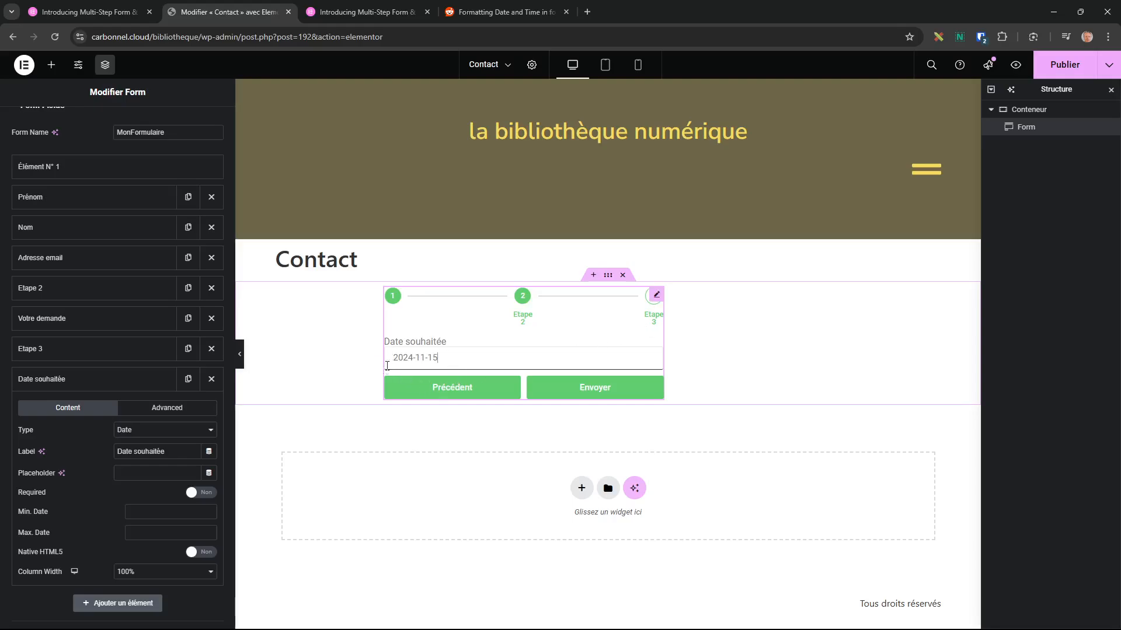
left_click(1067, 67)
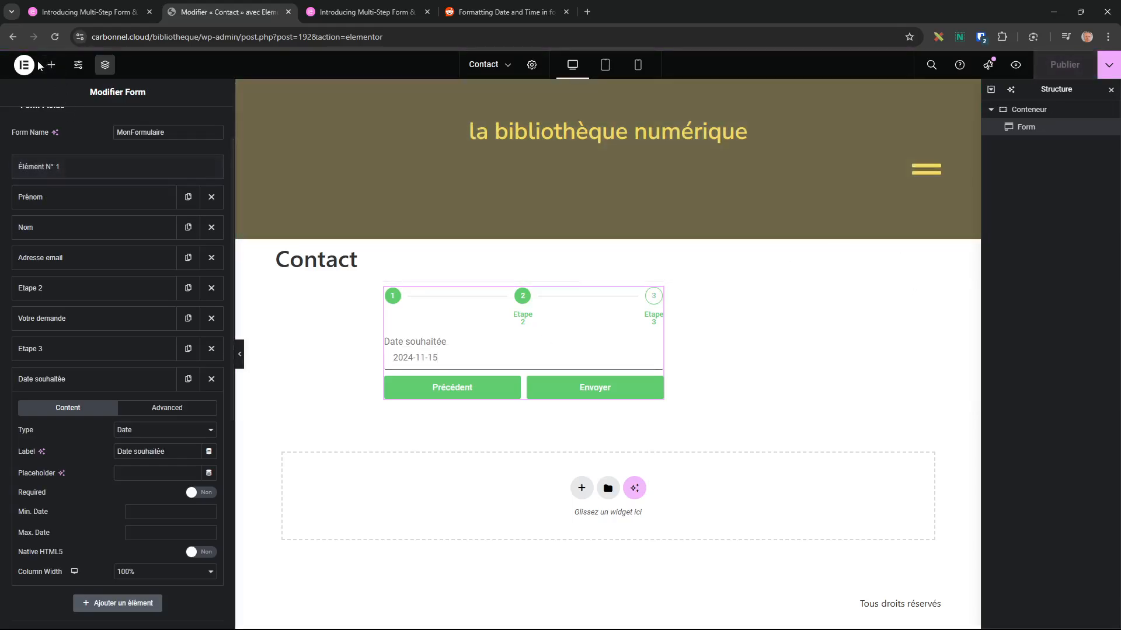
left_click(22, 66)
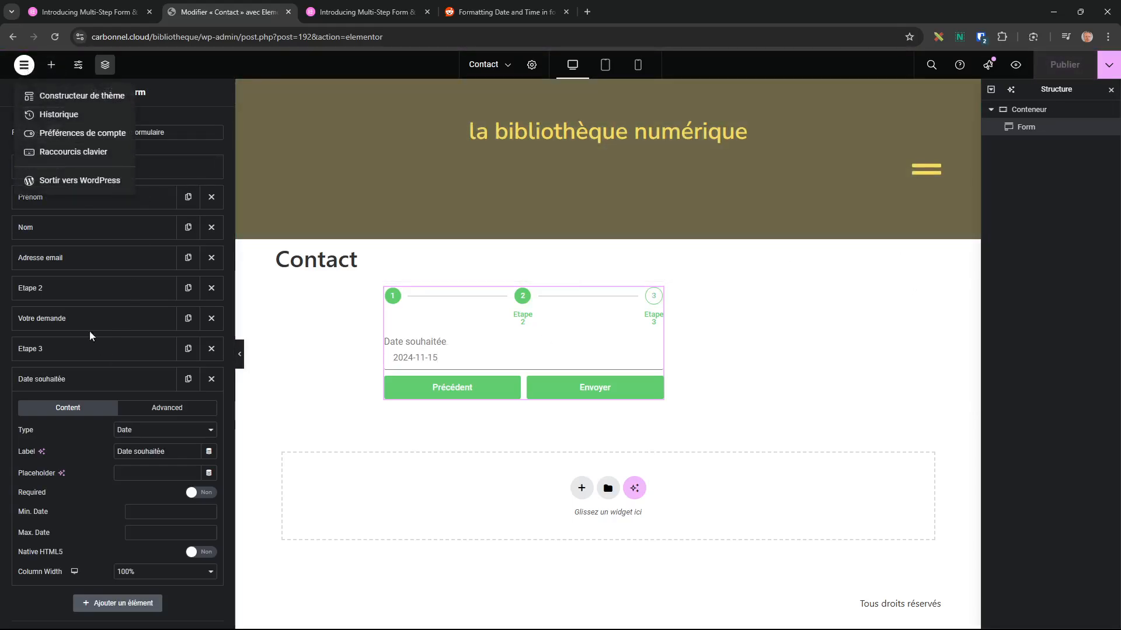
Start a new Elementor custom code snippet titled 'Localisation de la date dans elementor form'.
left_click(69, 176)
mouse_move(39, 305)
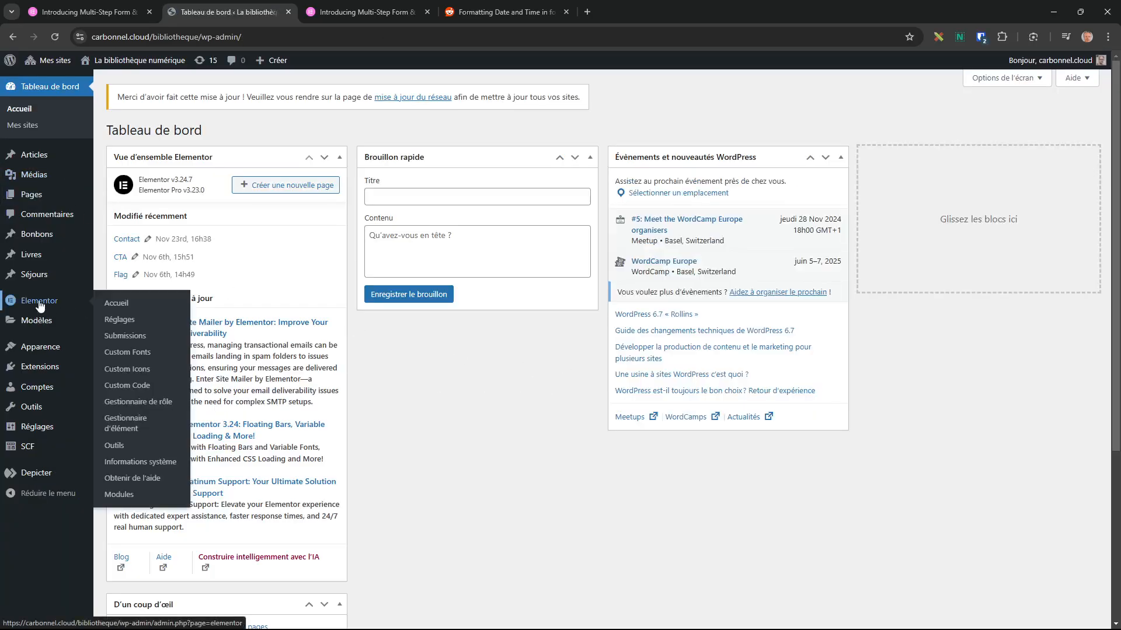
left_click(139, 387)
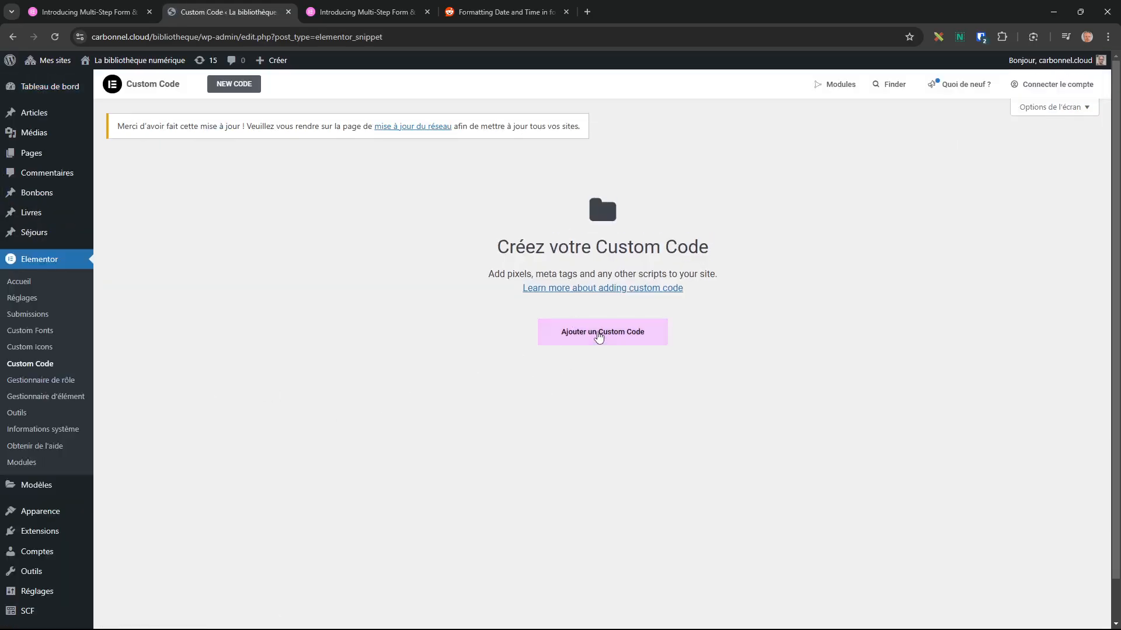
left_click(598, 334)
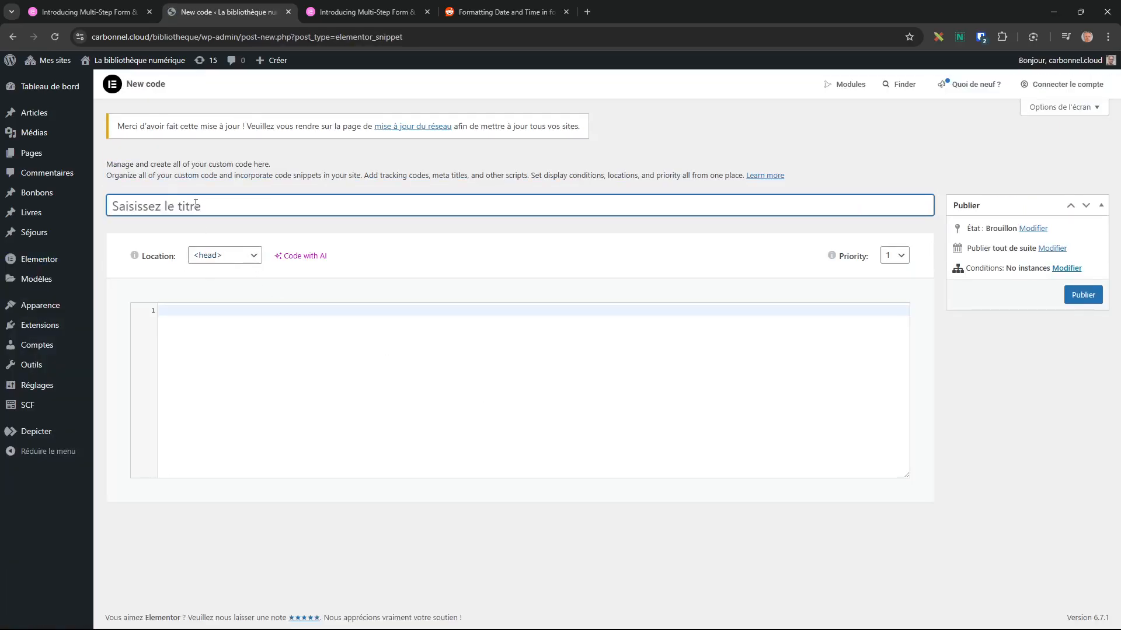
type("Localisation de")
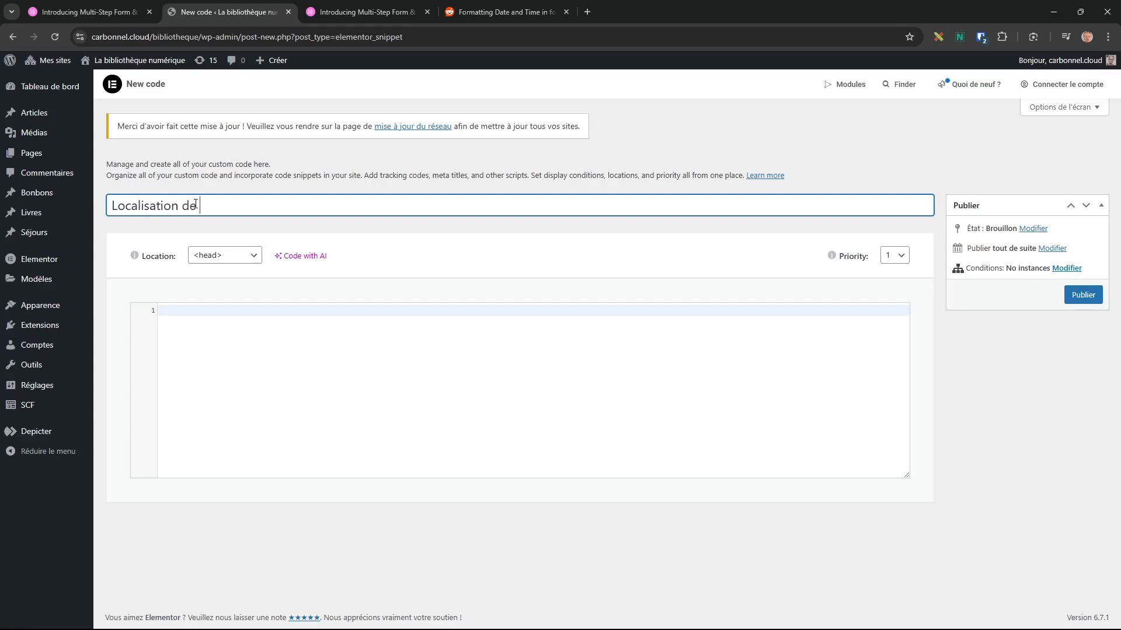
type(" la date dans elementor form")
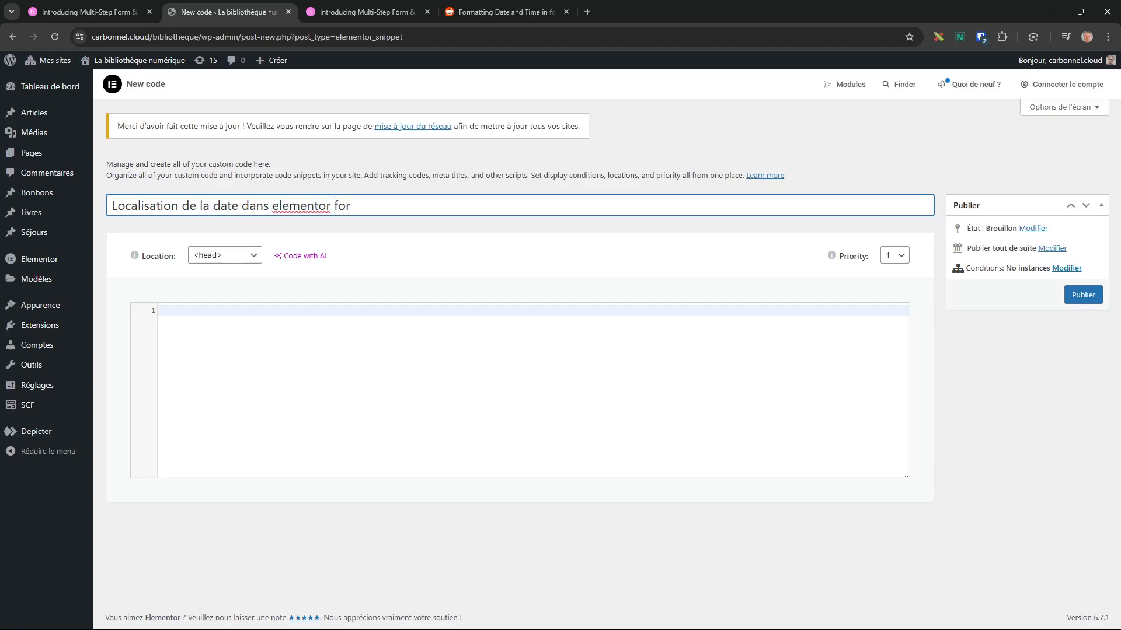
Paste the jQuery/flatpickr date and time script and select the field selector placeholder on line 5.
left_click(188, 315)
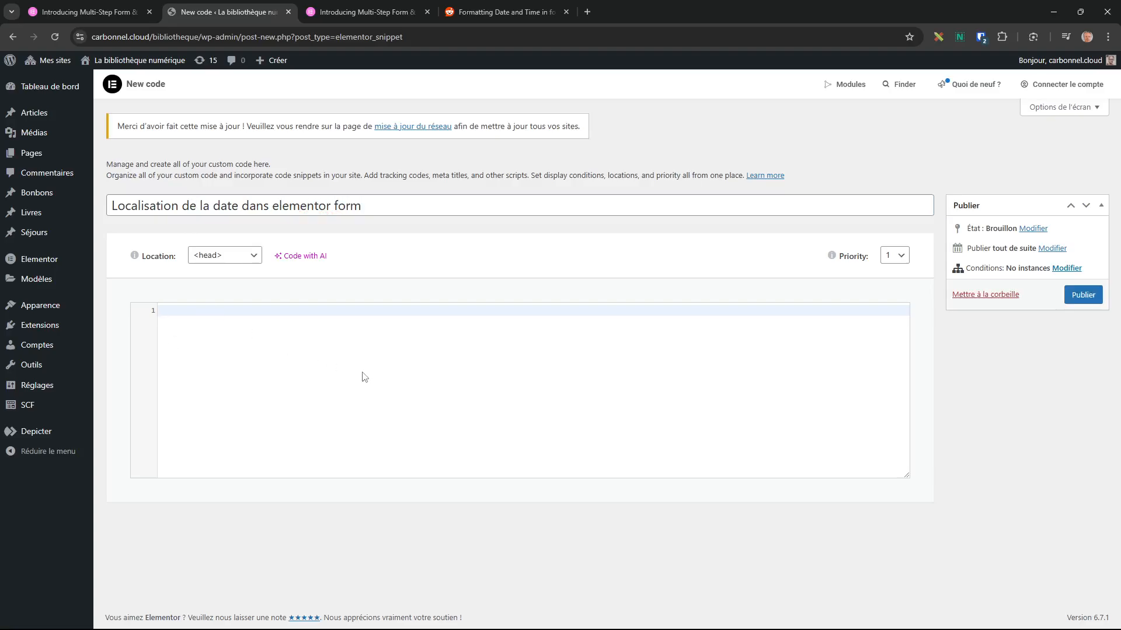
type("<script> //This is for the date formats jQuery( document ).ready( function( $ ){     setTimeout( function(){         $('your field class/id').each(function(){ flatpickr( $(this)[0] ).set('dateFormat', 'F, J Y');});             }, 1000 ); //This is for the time formats jQuery( document ).ready( function( $ ){     setTimeout( function(){         $('your field class/id').flatpickr({ enableTime: true, noCalendar: true, dateFormat: 'G:i K'});             }, 1000 );         }); </script>")
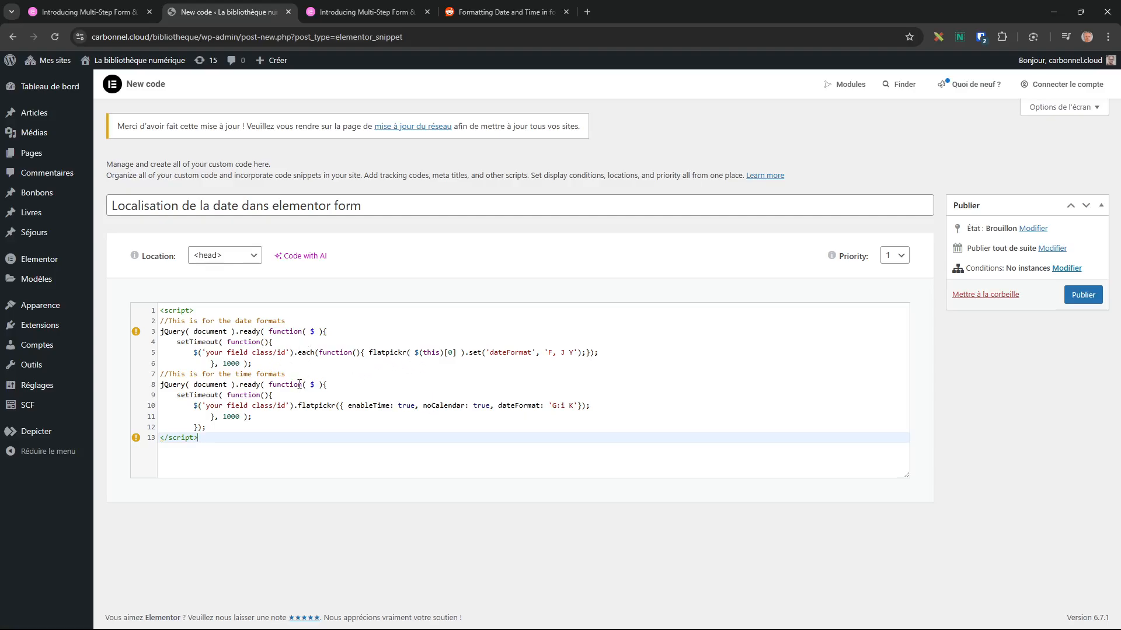
left_click(207, 353)
left_click_drag(277, 354, 286, 353)
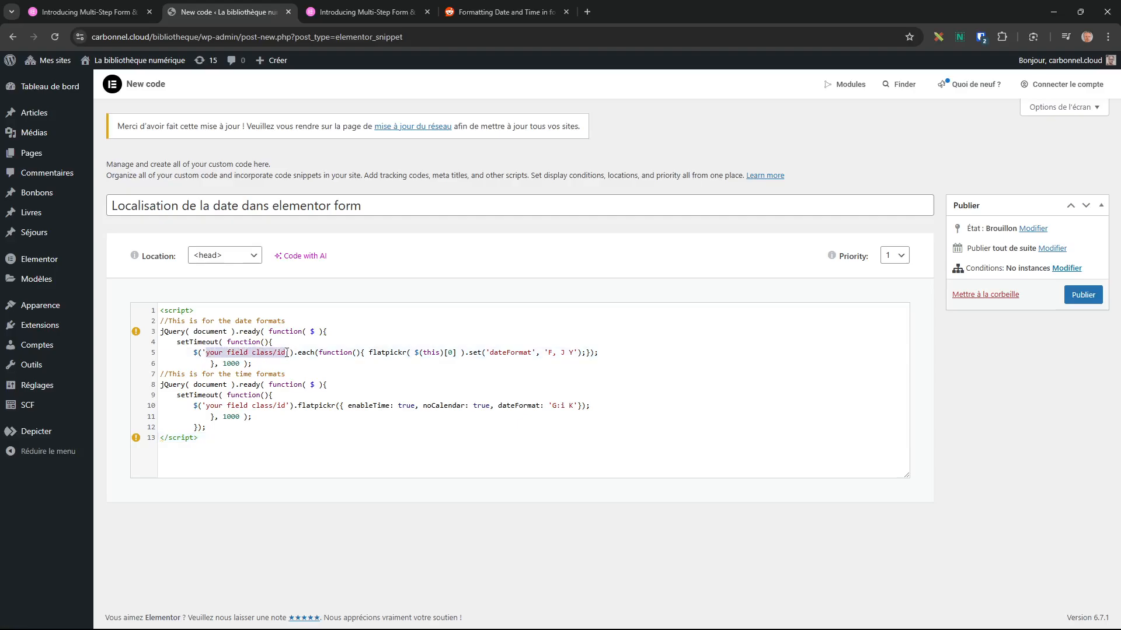
Select the line 10 field selector placeholder, then exit the Contact page editor to WordPress.
left_click_drag(287, 407, 216, 405)
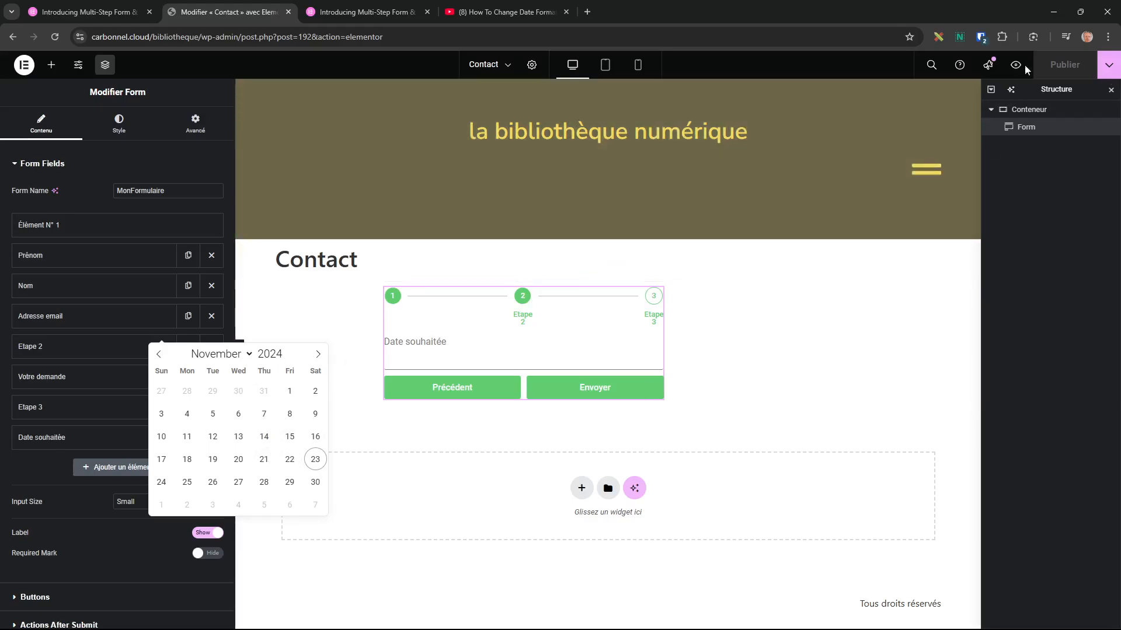
left_click(24, 65)
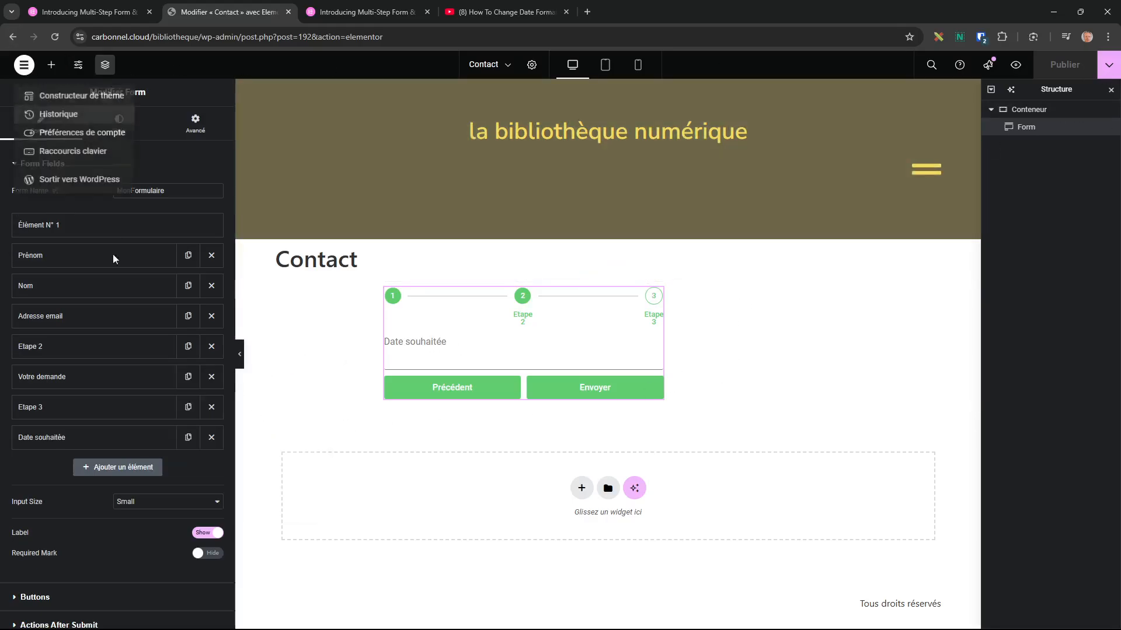
left_click(75, 181)
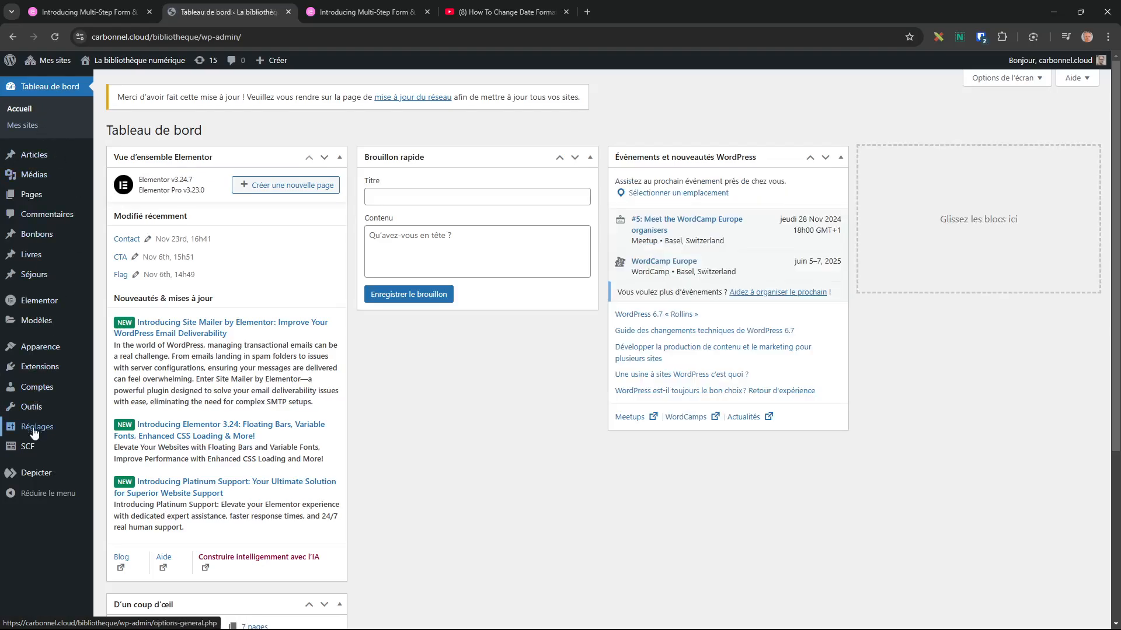
In General settings, try 11/23/2024, then save with the 23/11/2024 (d/m/Y) date format.
mouse_move(34, 432)
left_click(122, 429)
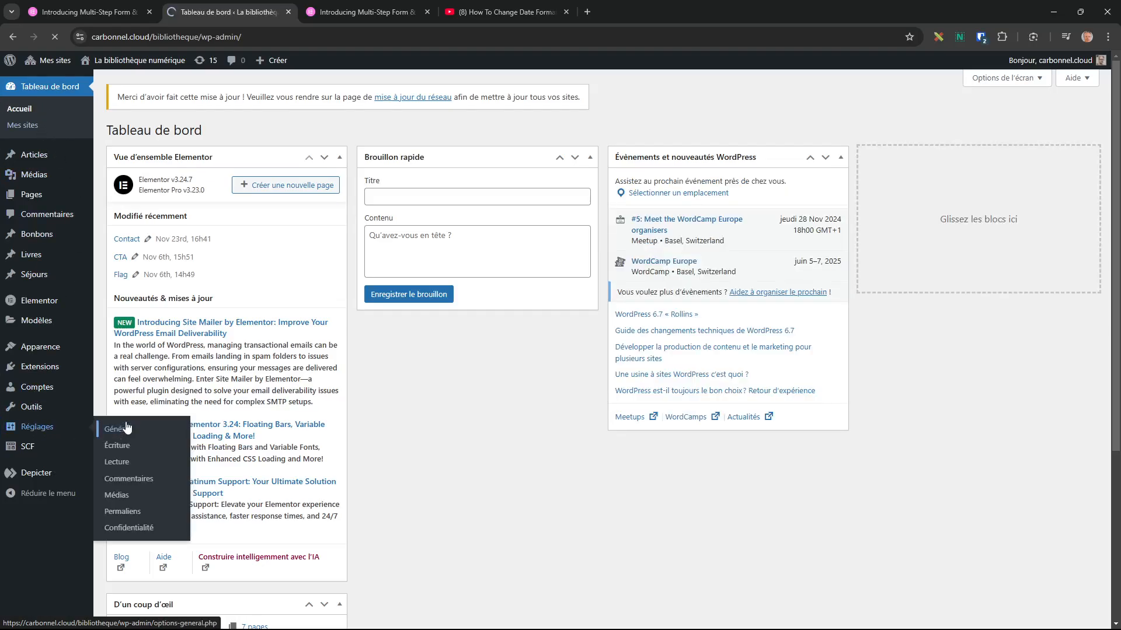
scroll(593, 380, "down", 1)
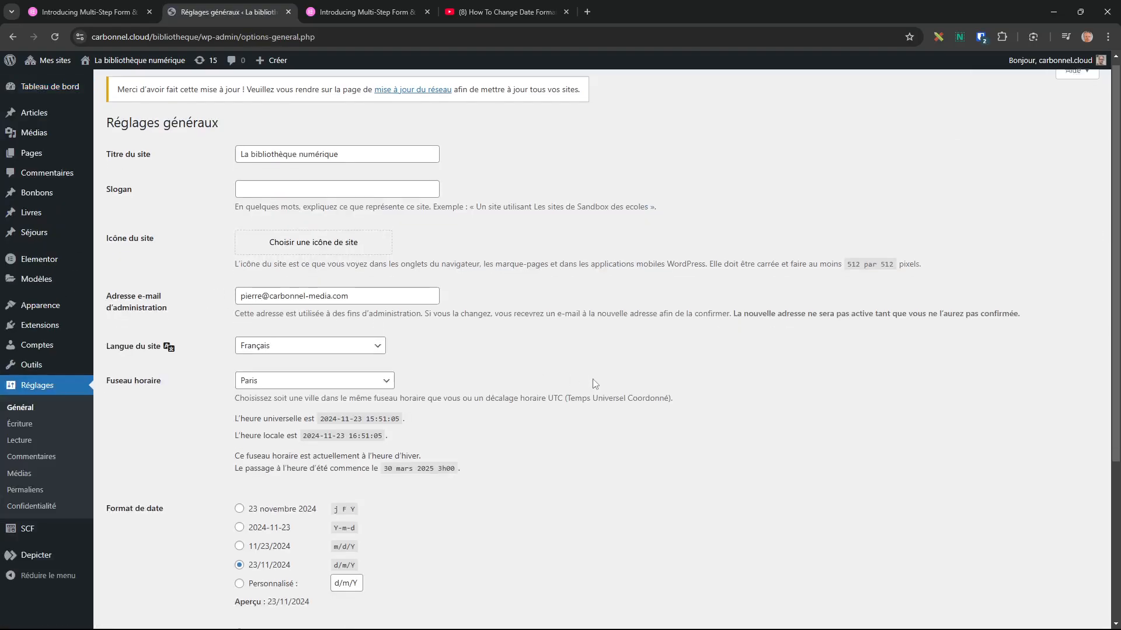
scroll(593, 379, "down", 3)
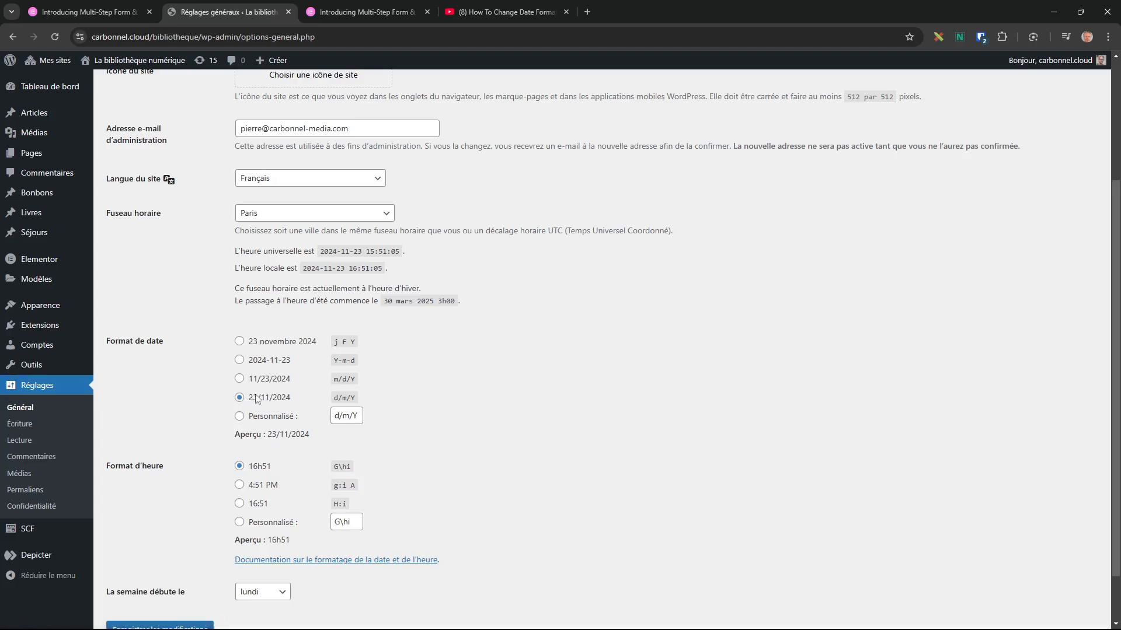
left_click(264, 379)
left_click(261, 400)
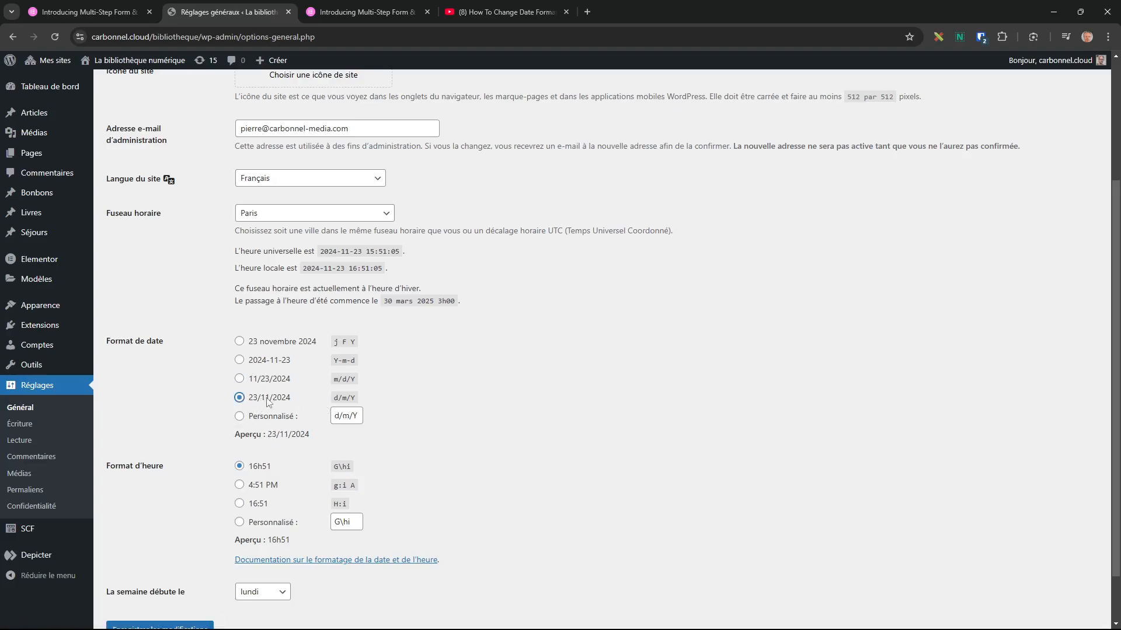
double_click(344, 399)
left_click(356, 403)
left_click(167, 625)
Open Contact in Elementor, advance the form to step 3 and pick 13 November (2024-11-13).
mouse_move(52, 204)
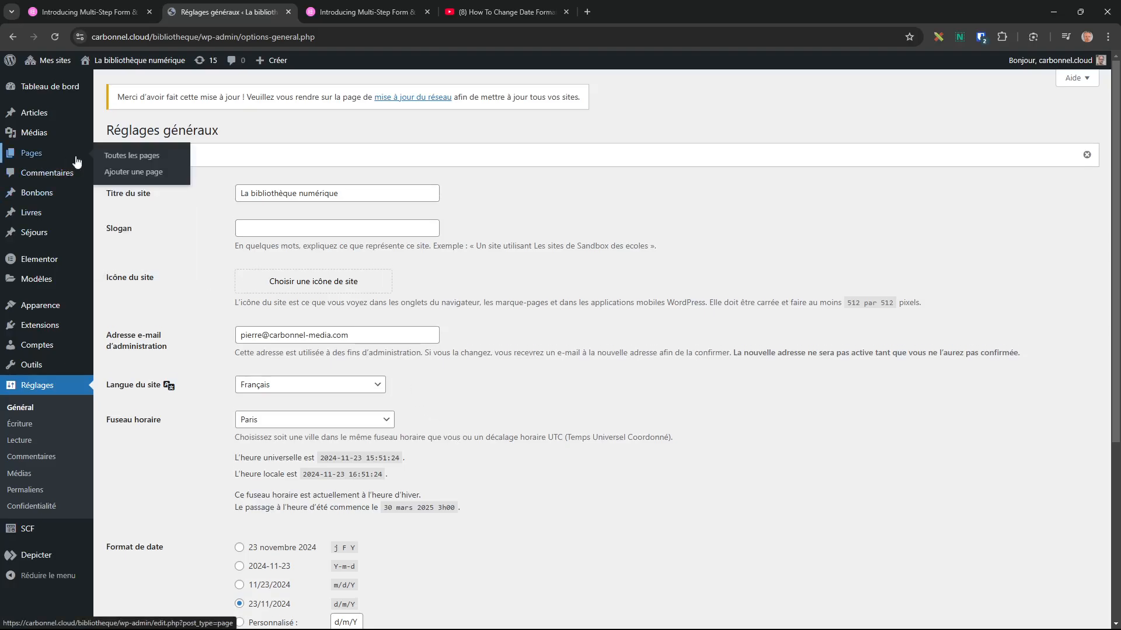
left_click(125, 154)
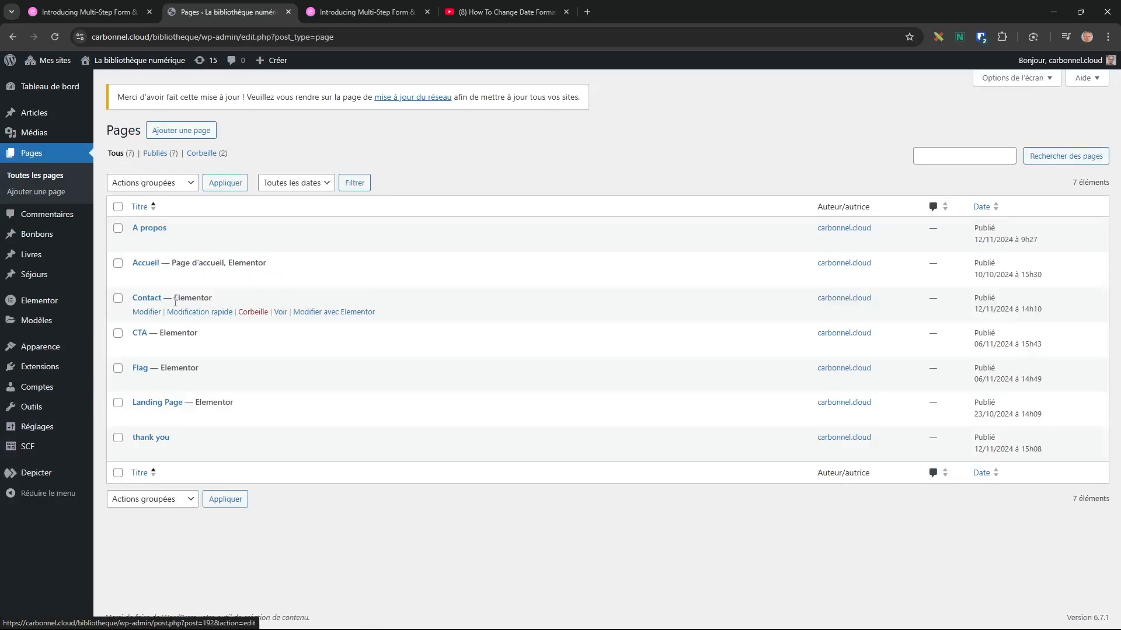
left_click(324, 314)
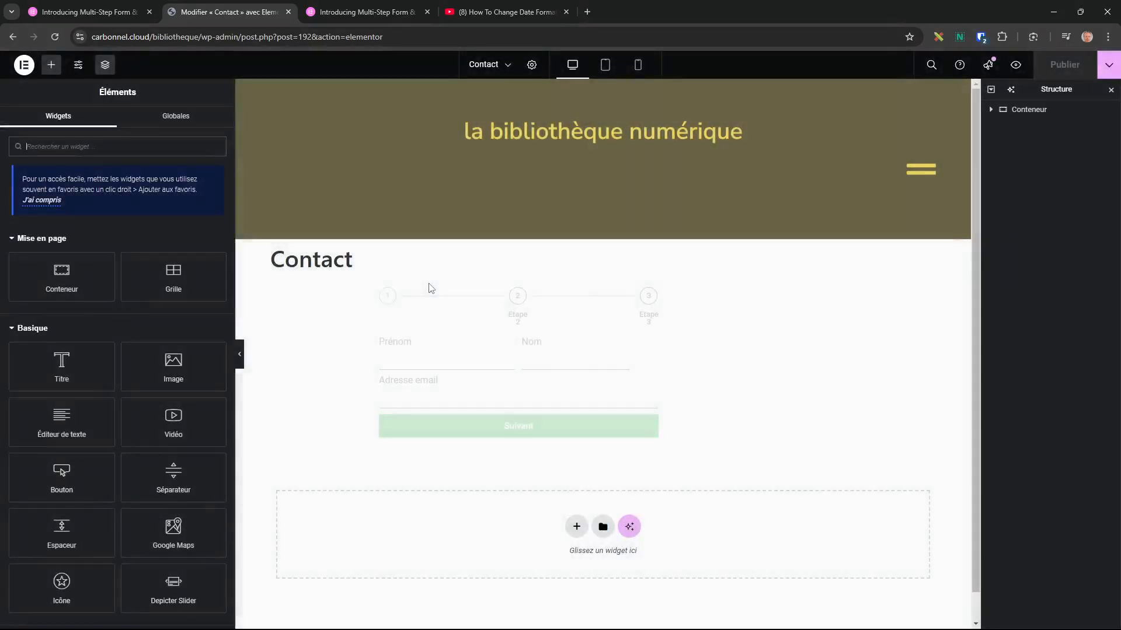
left_click(529, 430)
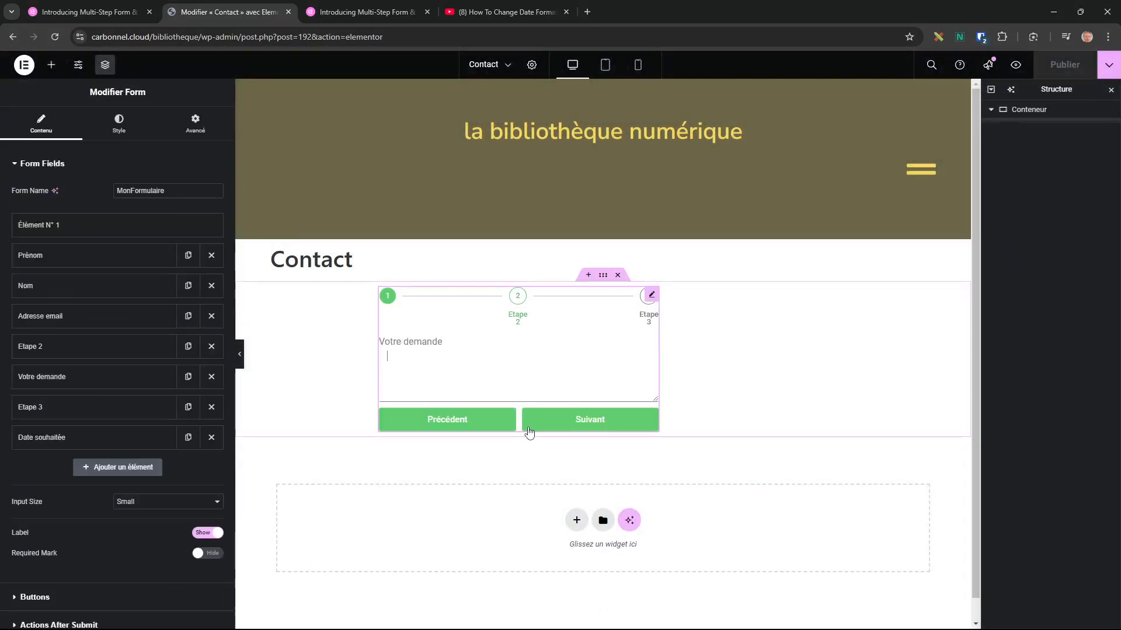
left_click(563, 430)
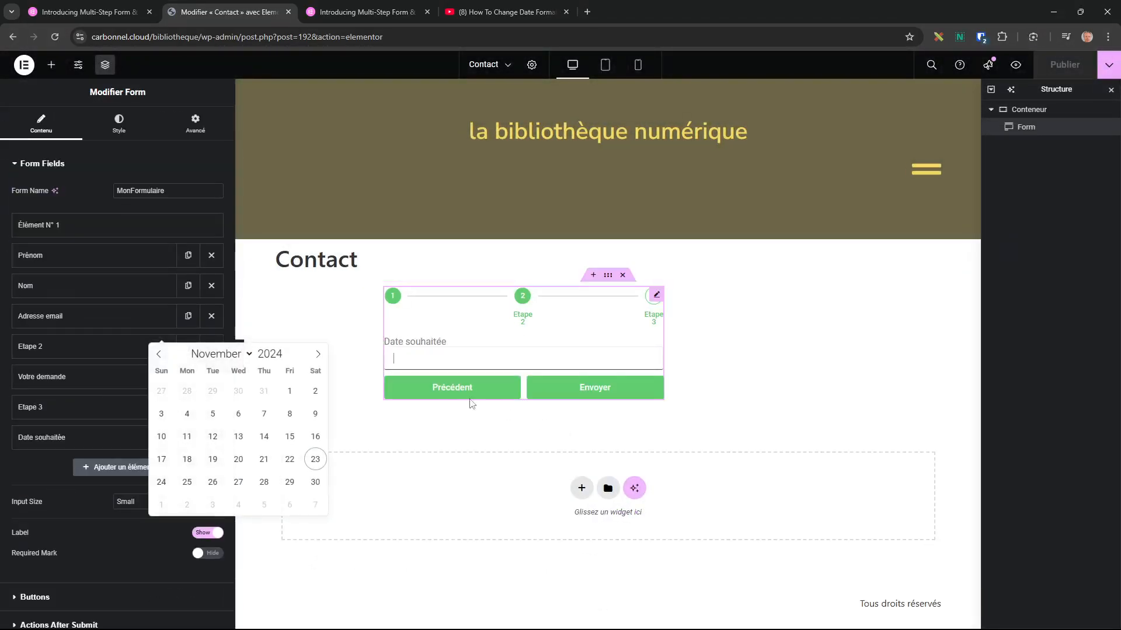
left_click(238, 437)
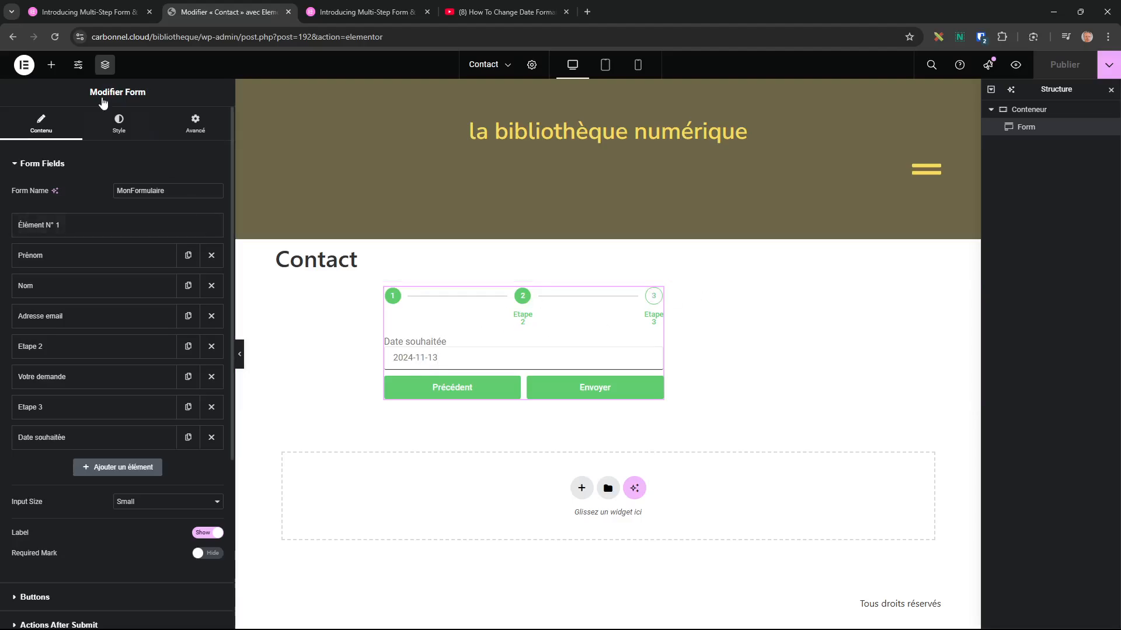
left_click(24, 65)
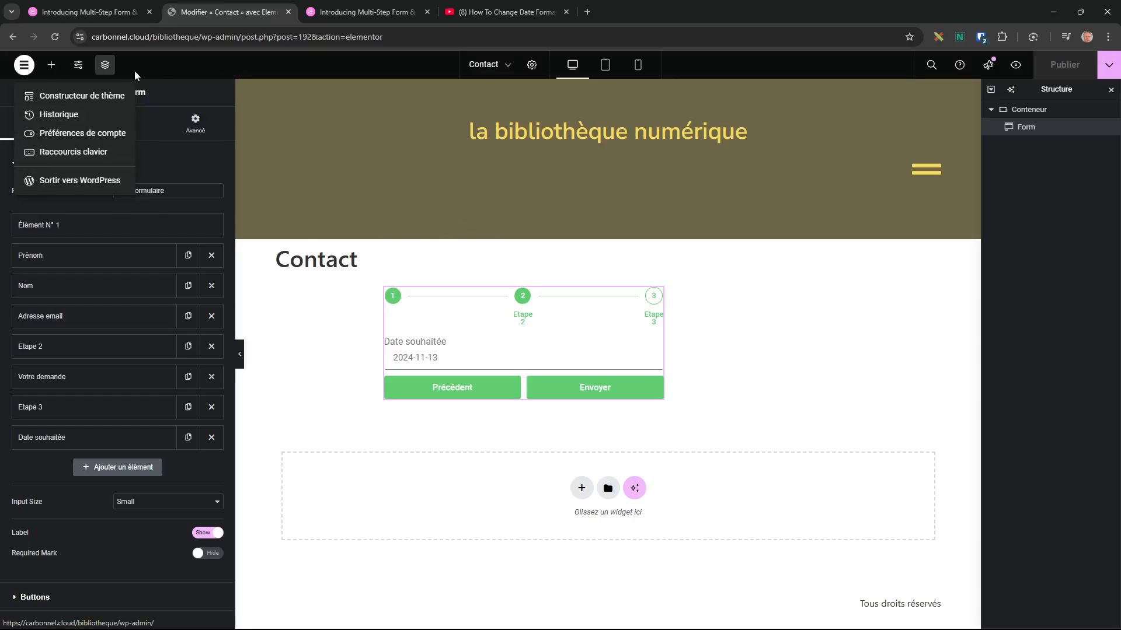
Exit to WordPress and trash the 'Localisation de la date dans elementor form' snippet in Custom Code.
left_click(65, 181)
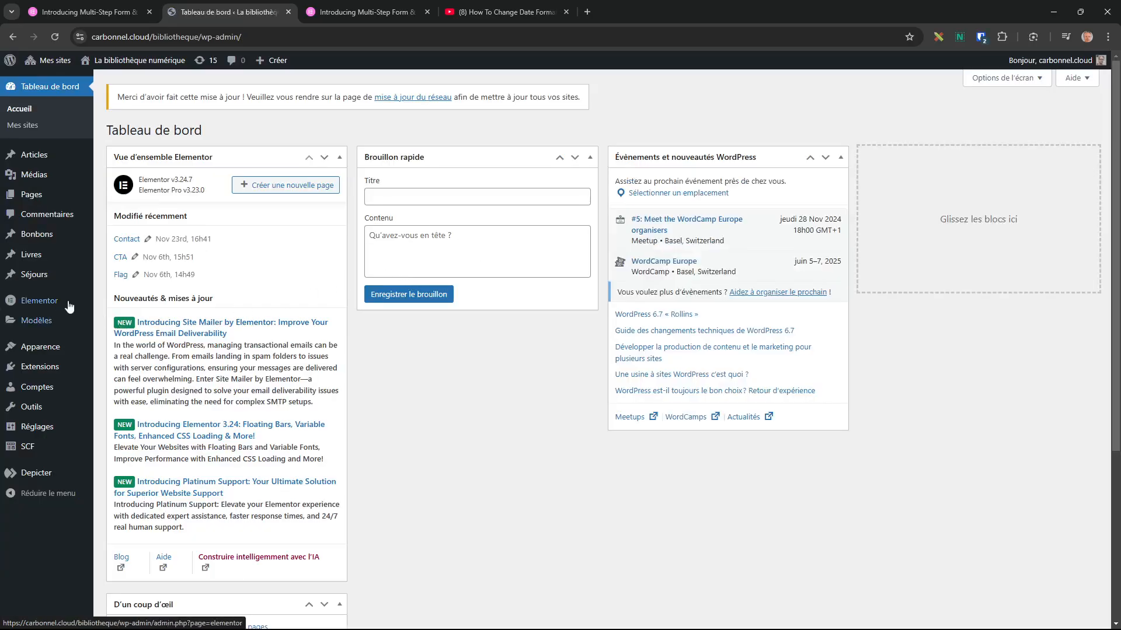
mouse_move(40, 302)
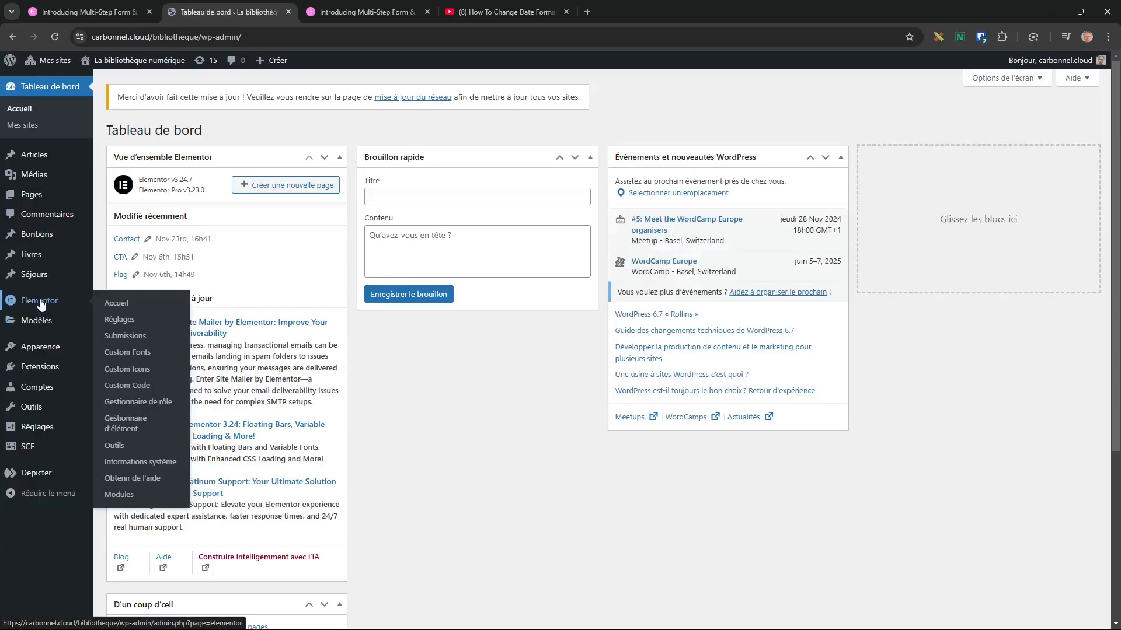
left_click(133, 387)
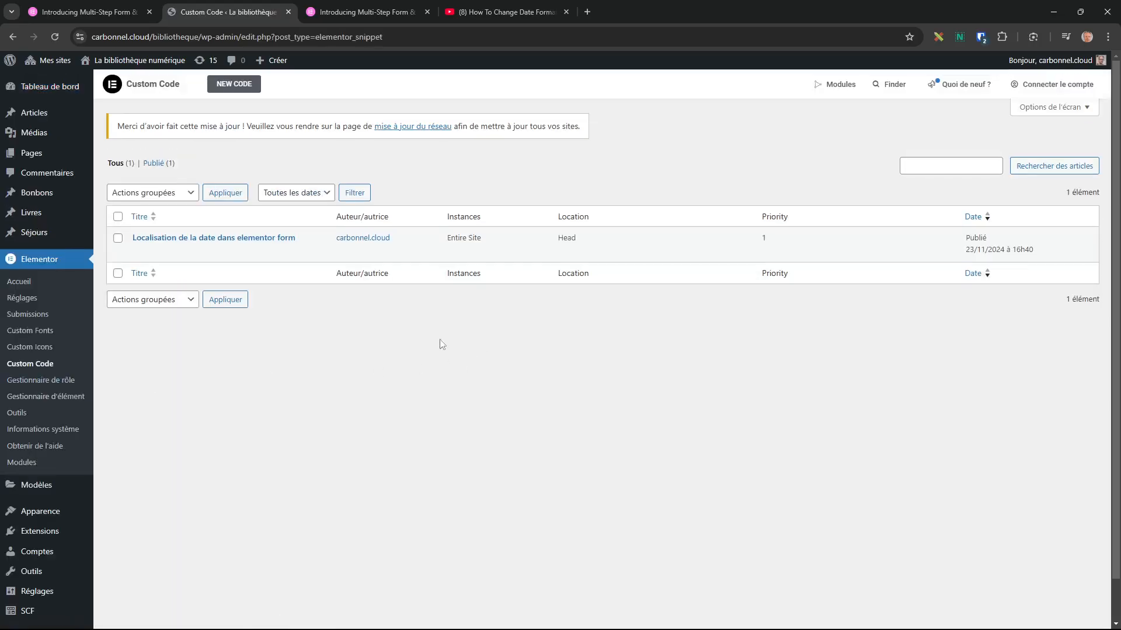
mouse_move(187, 258)
left_click(264, 256)
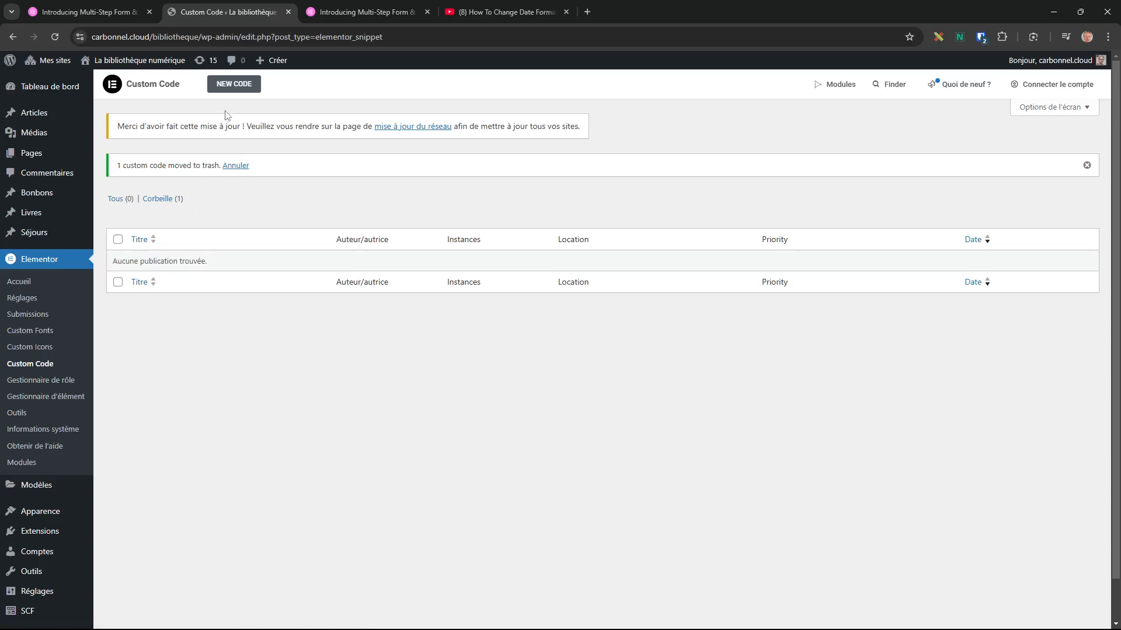
Start a new custom code snippet with Location set to <body> - Start.
left_click(234, 84)
left_click(236, 248)
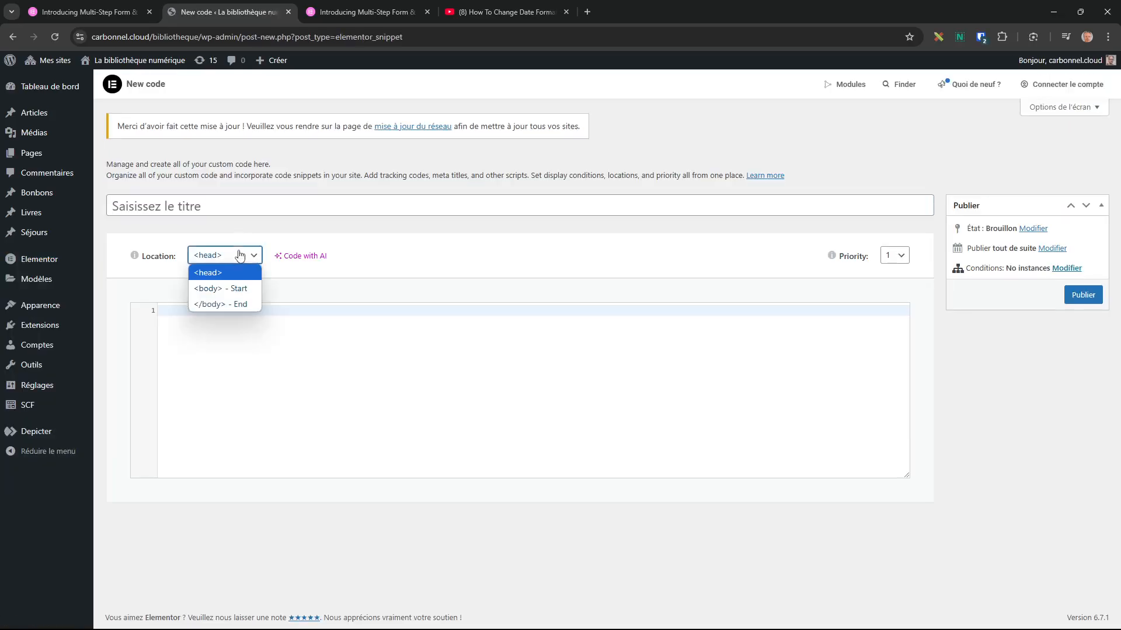
left_click(227, 296)
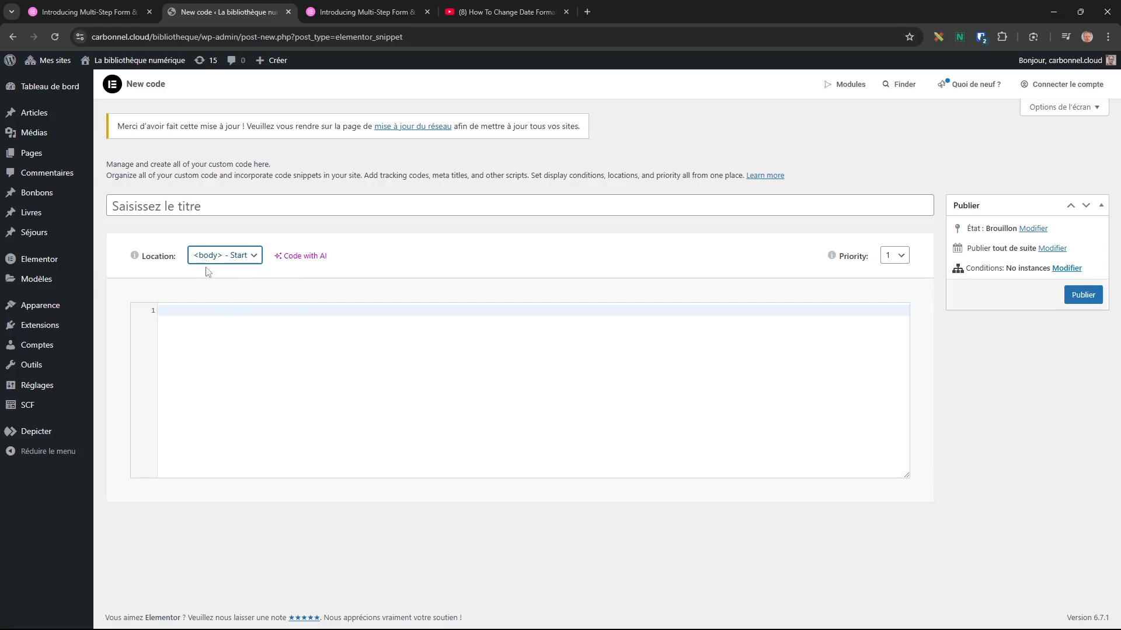
Title it 'Format personnalisé de date' and paste the flatpickr dateFormat 'd/m/Y' script.
left_click(196, 199)
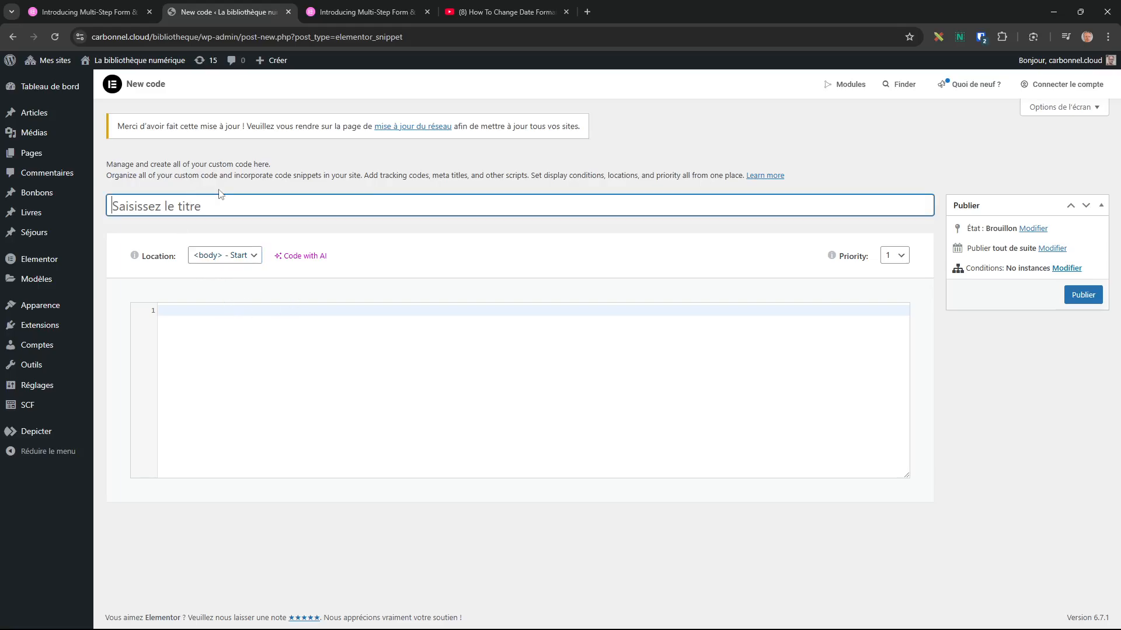
type("Format personnalis")
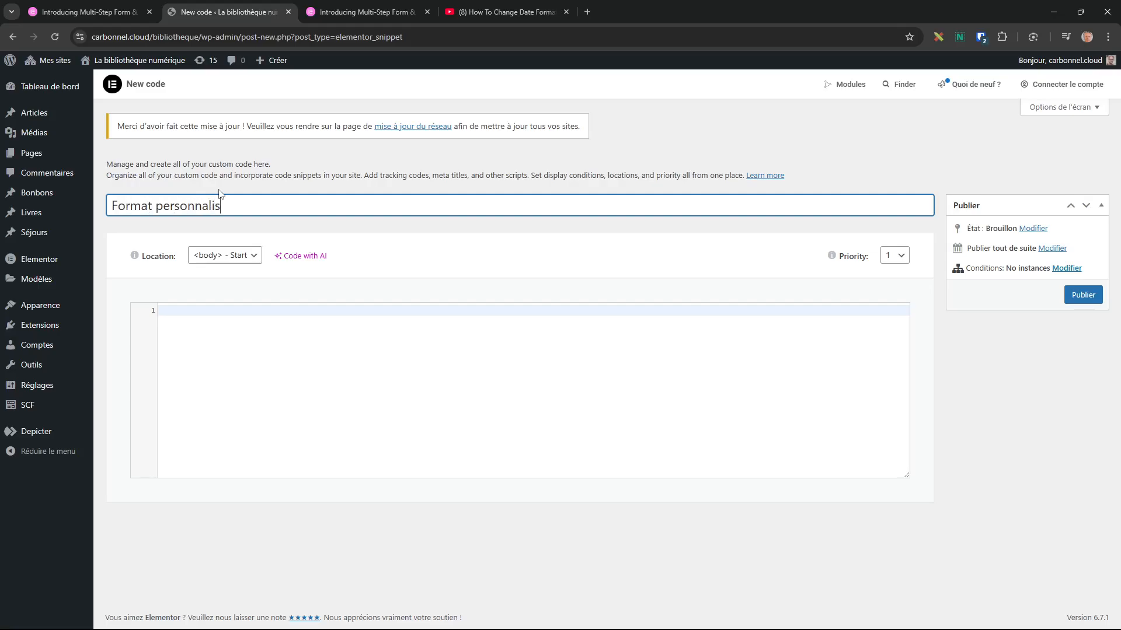
type("é de date")
left_click(296, 345)
type("jQuery(document).ready(function($){           setTimeout(function(){     $('.flatpickr-input').each(function(){ flatpickr( $(this)[0] ).set('dateFormat', 'd/m/Y');}); }, 1000 );   });")
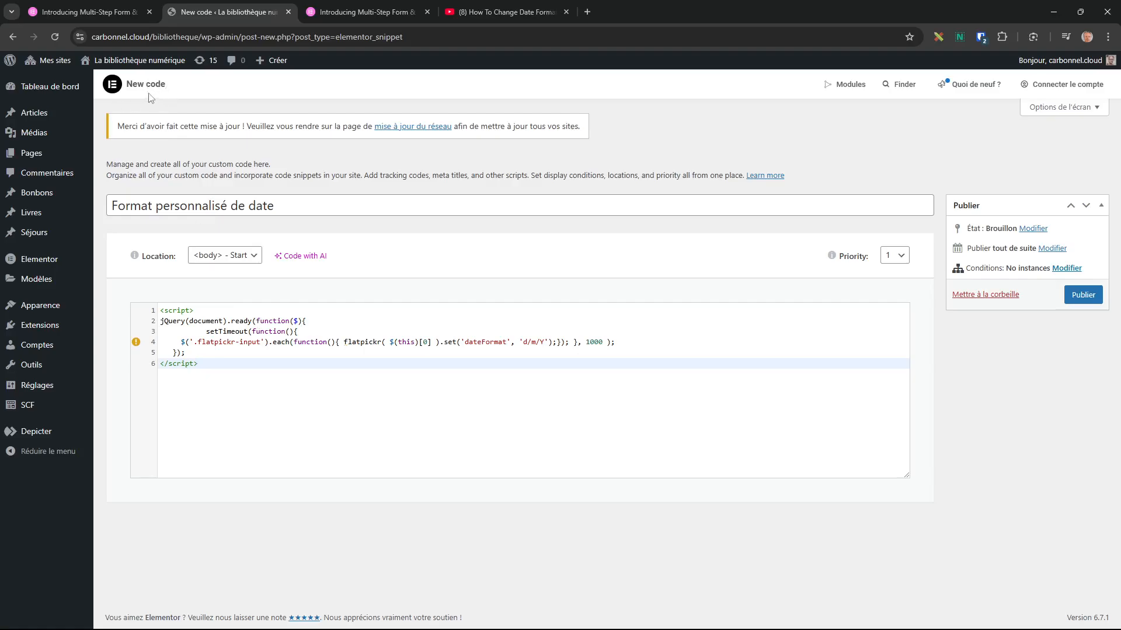
mouse_move(73, 266)
Publish the snippet for the Entire Site and highlight 'd/m/Y' in the code.
left_click(1083, 294)
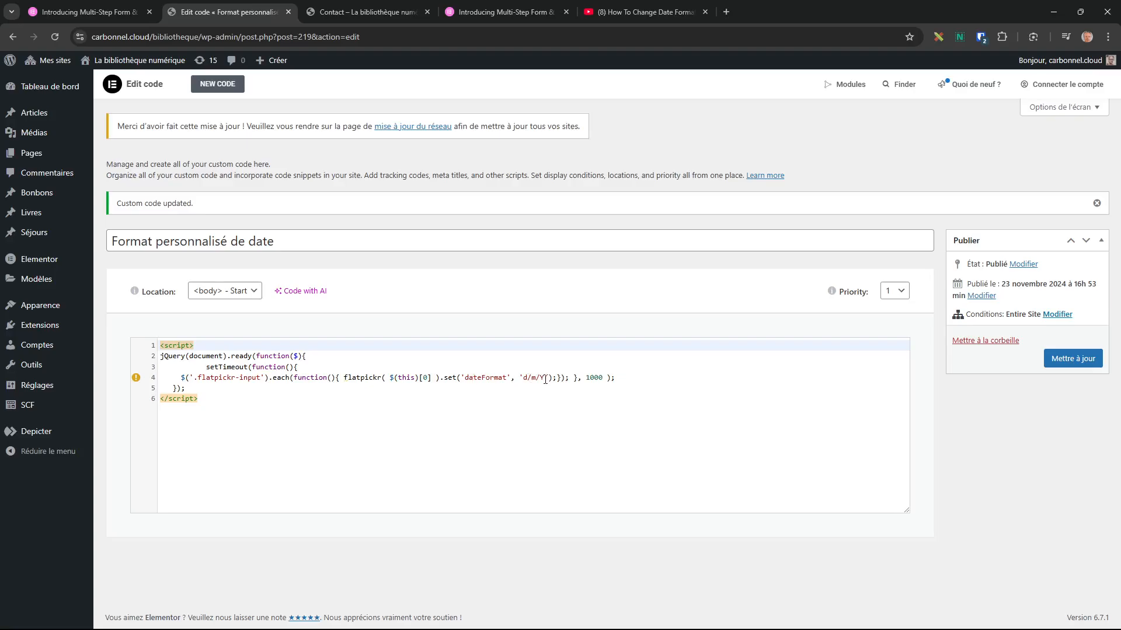
left_click_drag(545, 380, 524, 380)
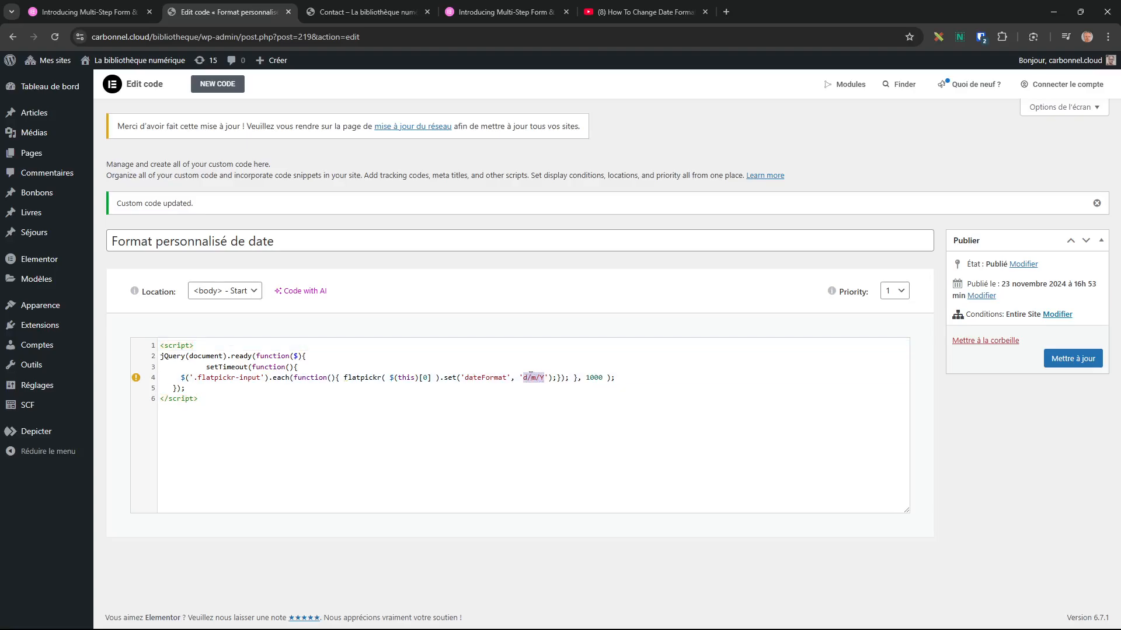
Open General settings in a new tab and highlight the '23 novembre 2024' date format.
mouse_move(40, 388)
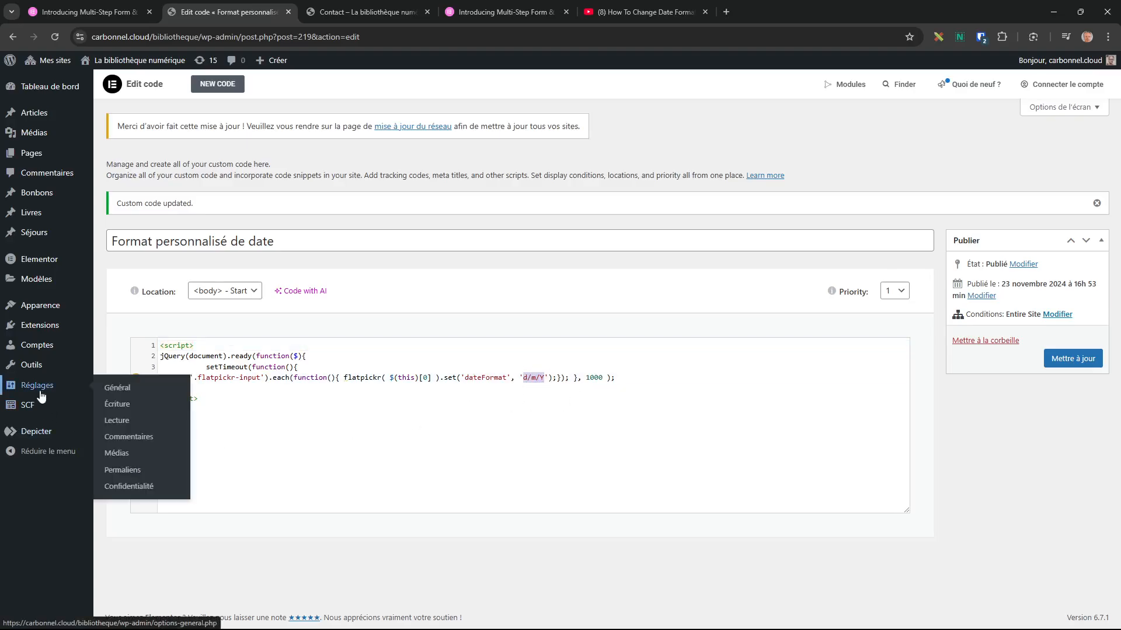
right_click(109, 390)
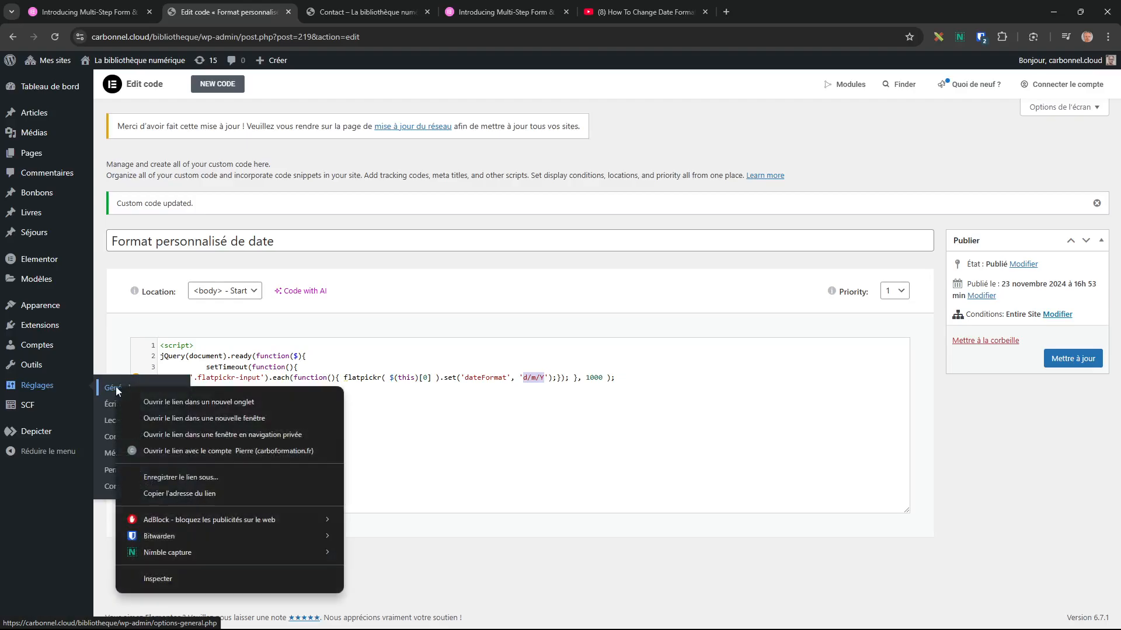
left_click(171, 401)
left_click(507, 16)
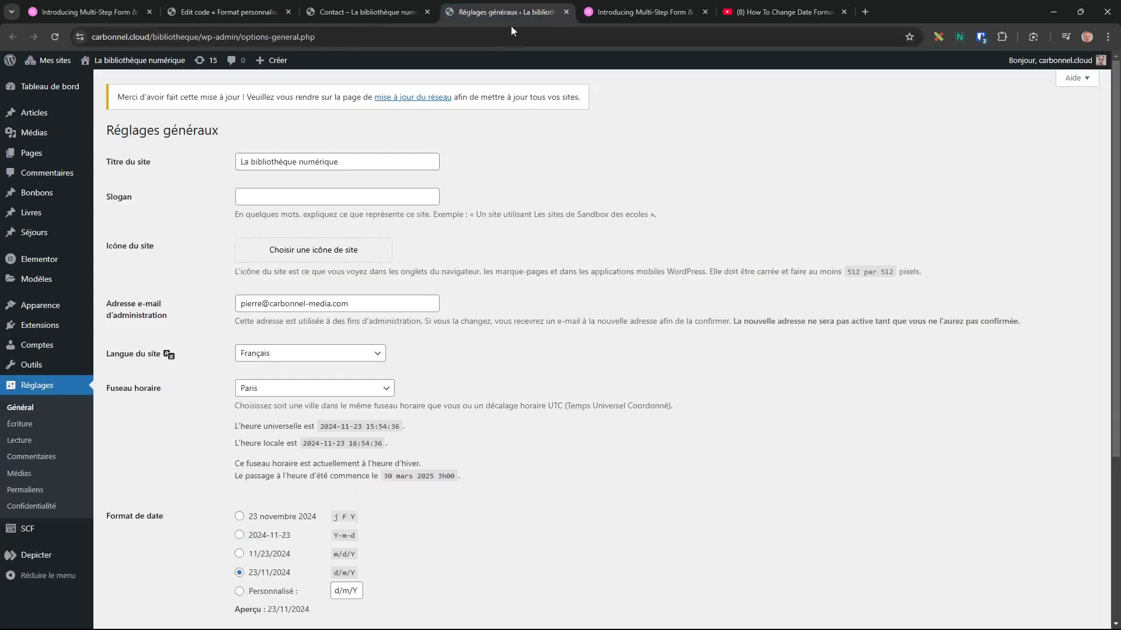
scroll(390, 500, "down", 2)
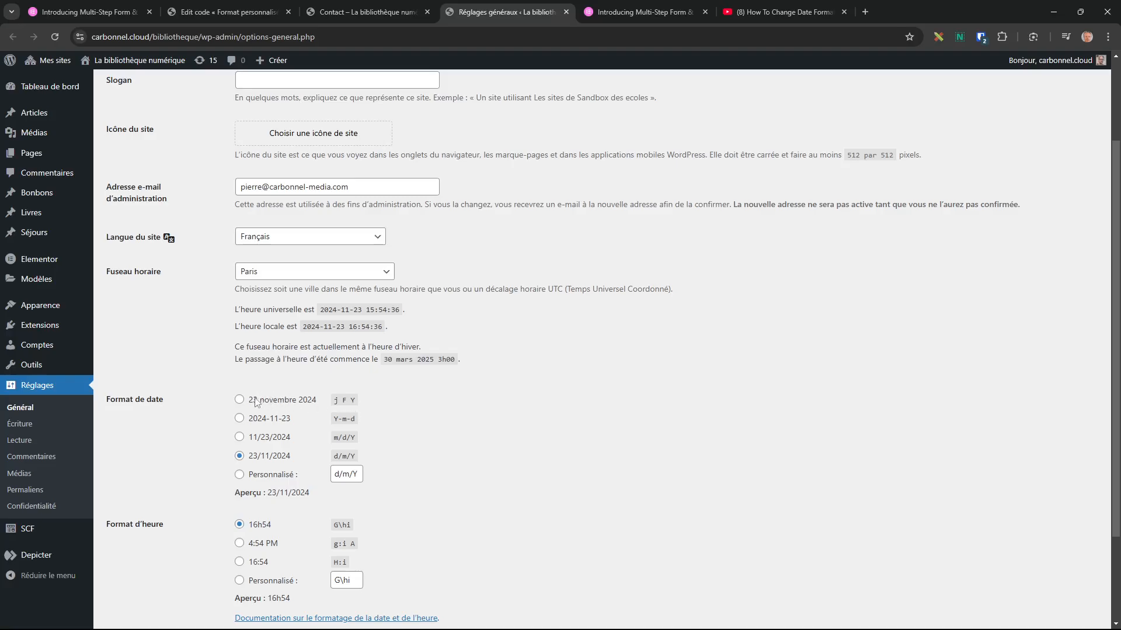
left_click_drag(251, 402, 333, 401)
left_click_drag(251, 404, 357, 405)
key("ctrl+c")
left_click(241, 8)
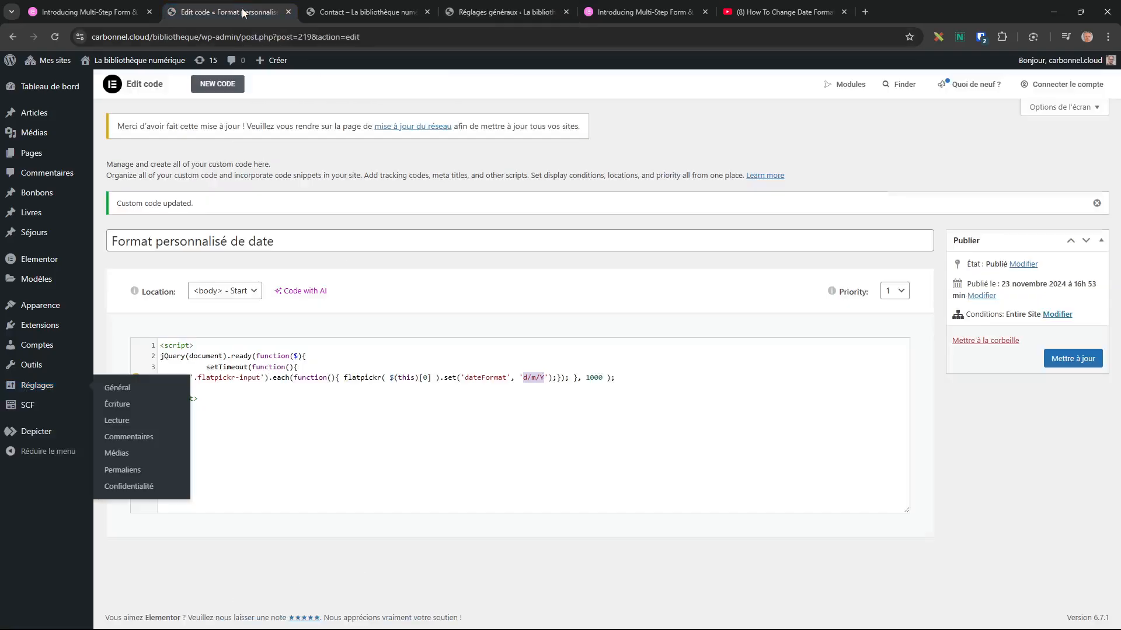
Replace 'd/m/Y' with 'j F Y' in line 4 and update the snippet.
left_click(548, 378)
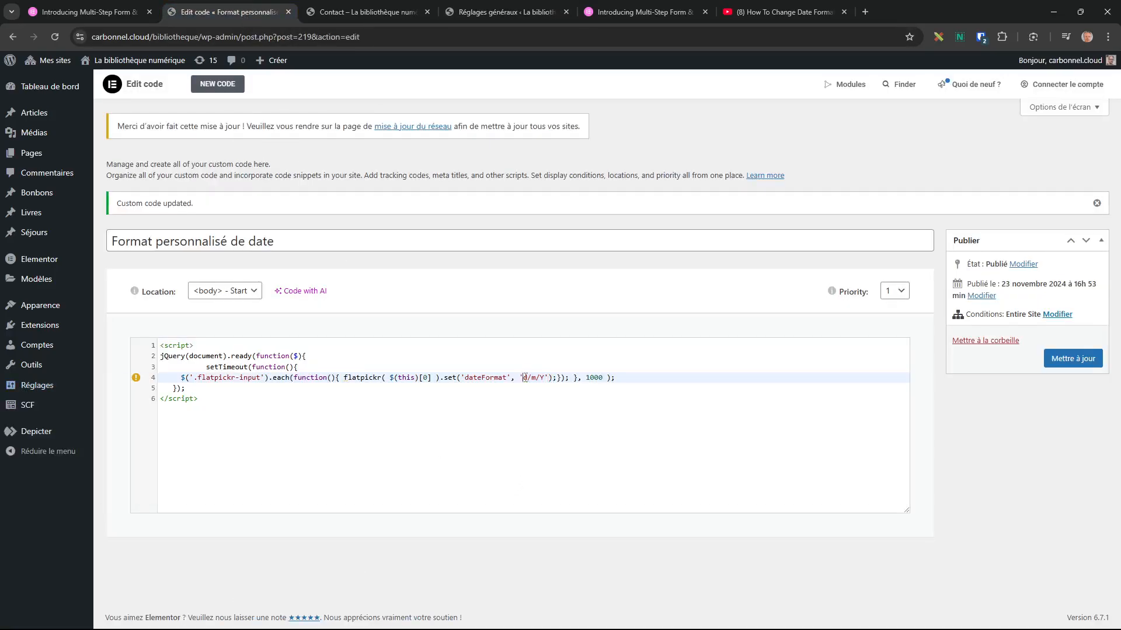
left_click_drag(523, 378, 543, 380)
key("ctrl+v")
left_click(1071, 359)
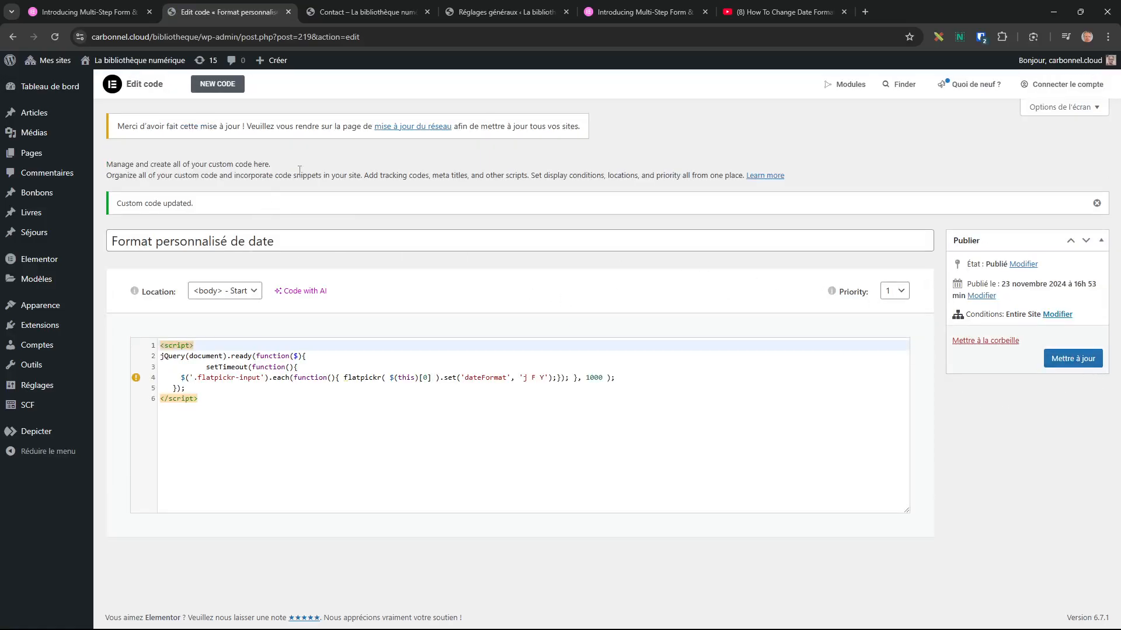
Reload the Contact page, advance the form to the date step and pick 13 November.
left_click(382, 13)
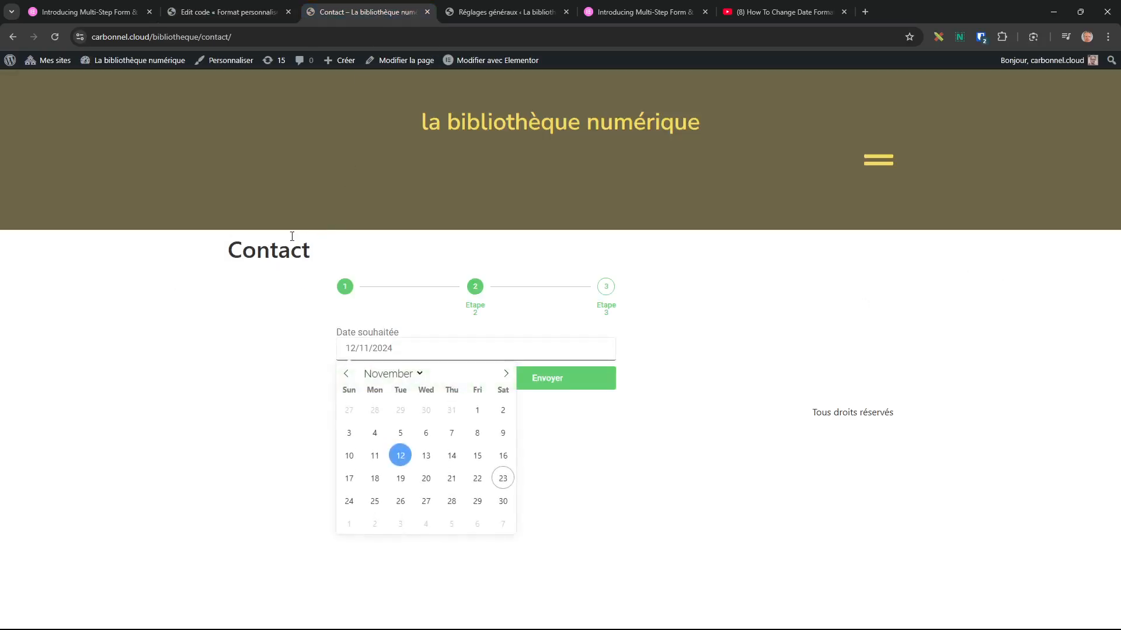
left_click(175, 330)
key("F5")
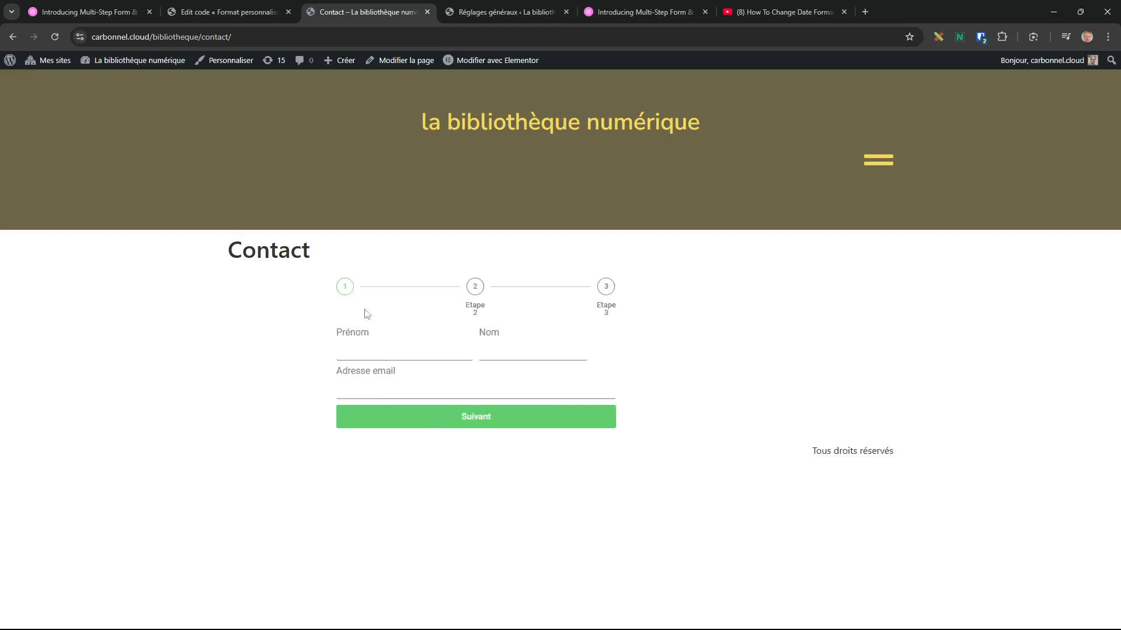
left_click(465, 421)
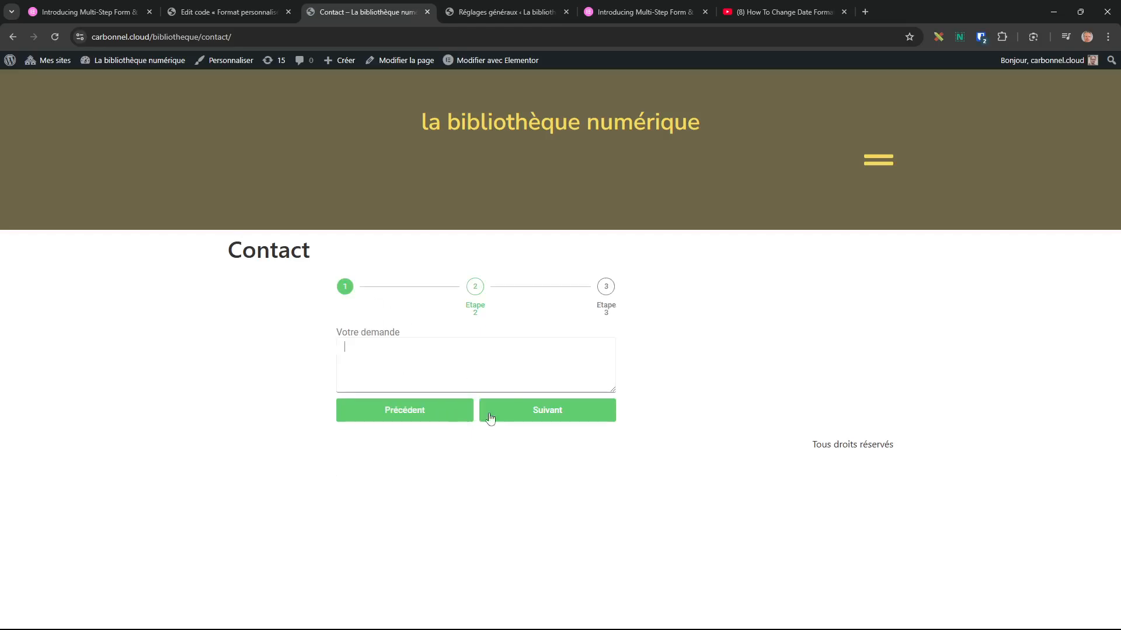
left_click(555, 414)
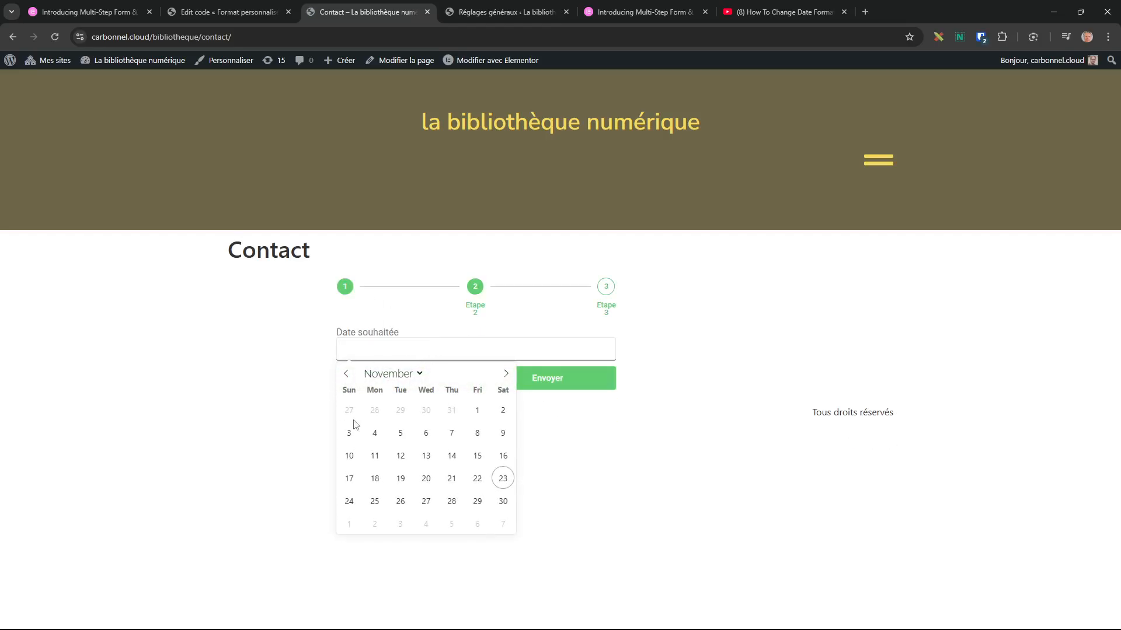
left_click(423, 461)
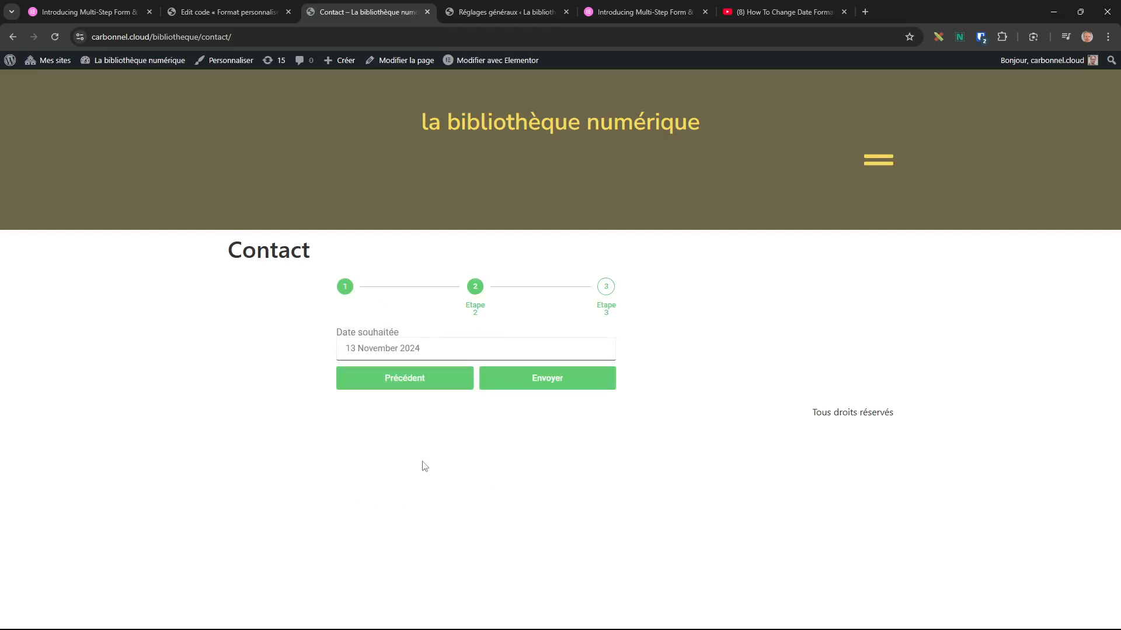
Pick 12 November, then 7 November ('7 November 2024'), and return to the code editor.
left_click(403, 357)
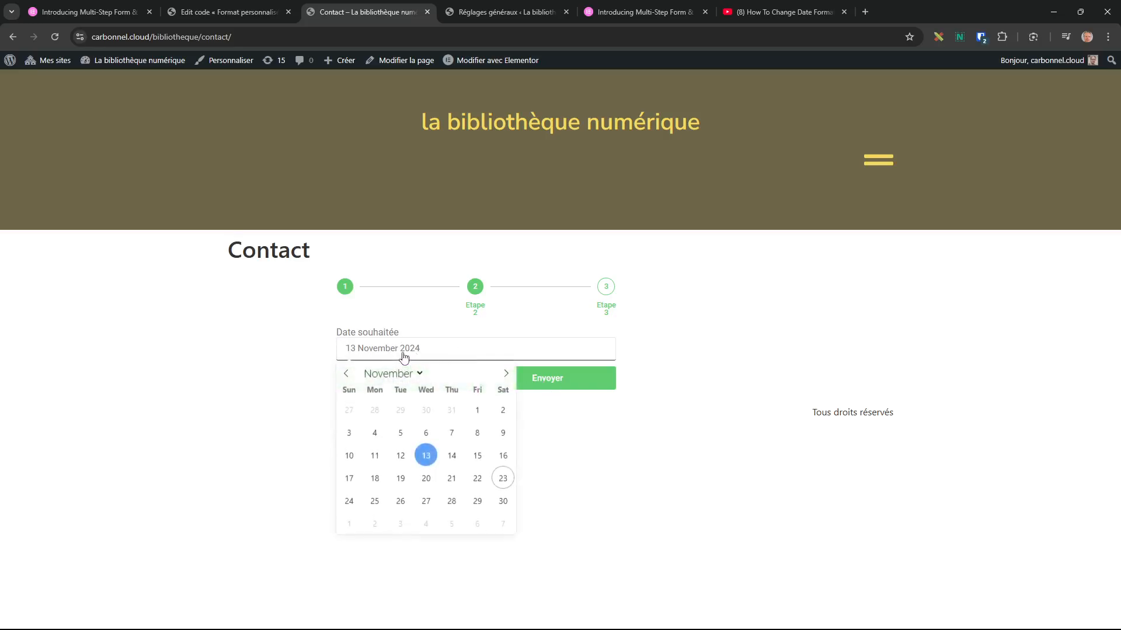
left_click(400, 455)
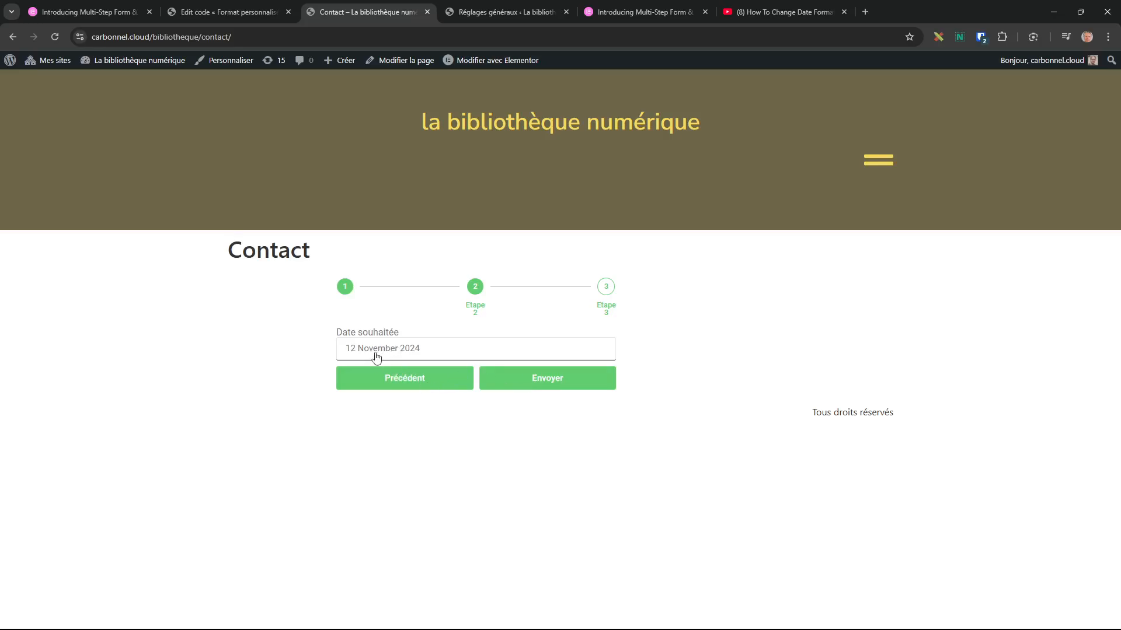
left_click(399, 348)
left_click(450, 430)
left_click(245, 13)
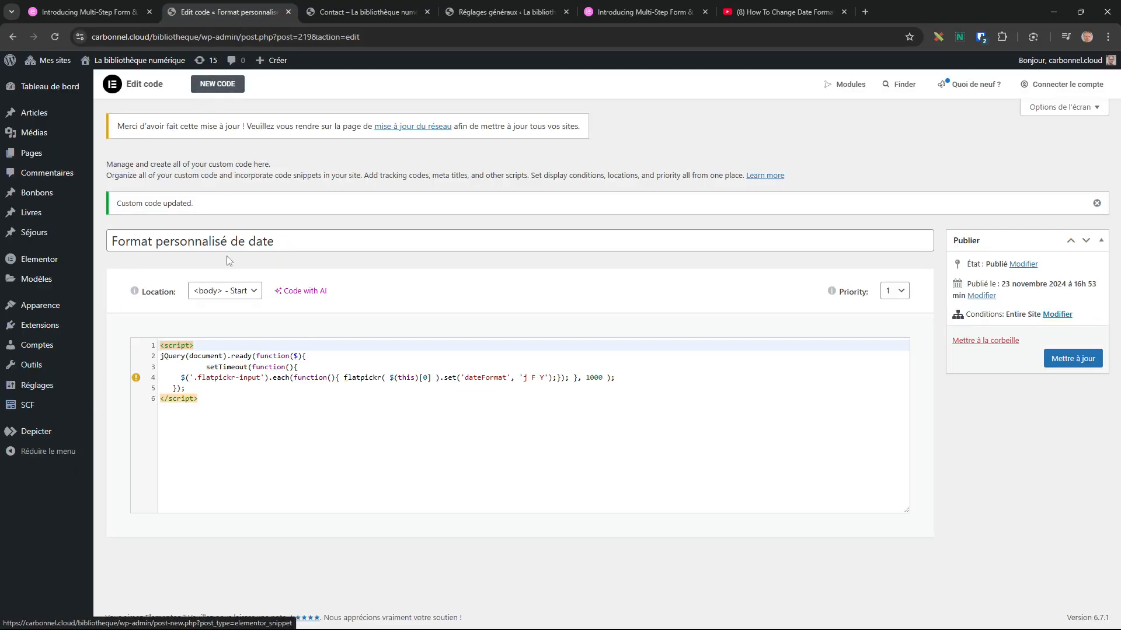
Check d/m/Y in General settings, then replace 'j F Y' with 'd/m/Y' in the snippet code.
left_click(496, 12)
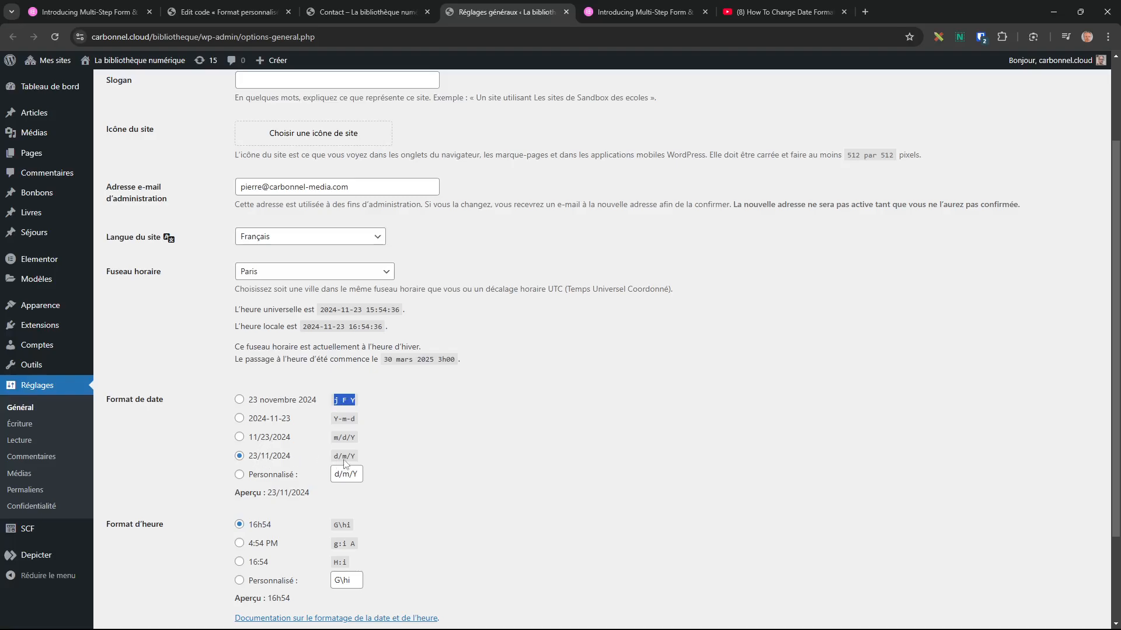
left_click_drag(355, 459, 333, 458)
left_click(260, 15)
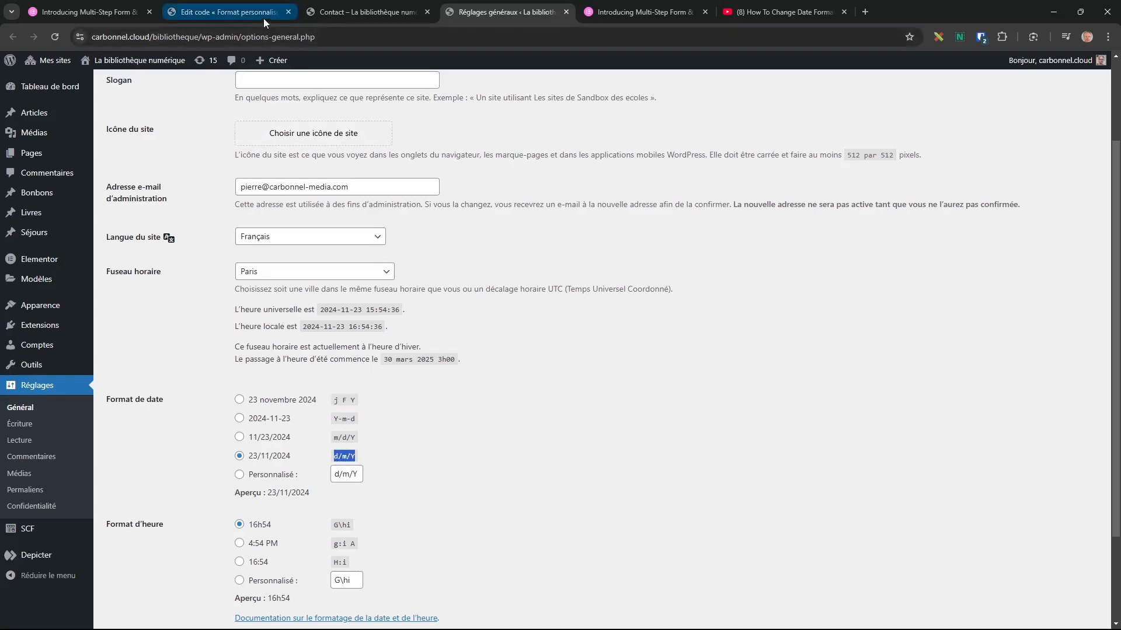
left_click_drag(544, 378, 520, 378)
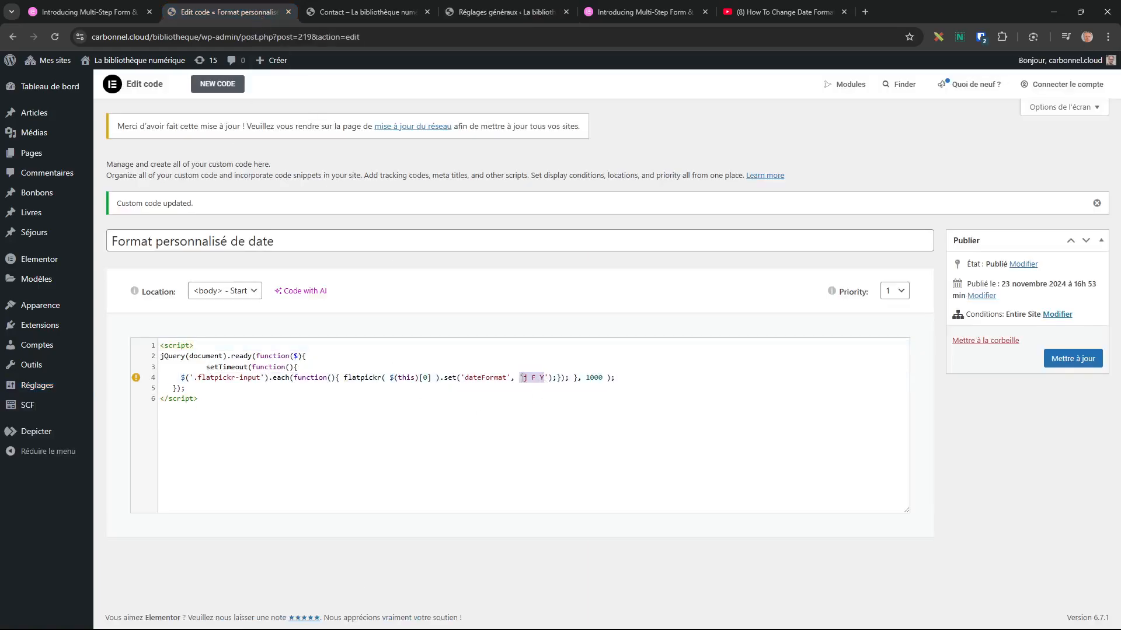
type("d/m/Y")
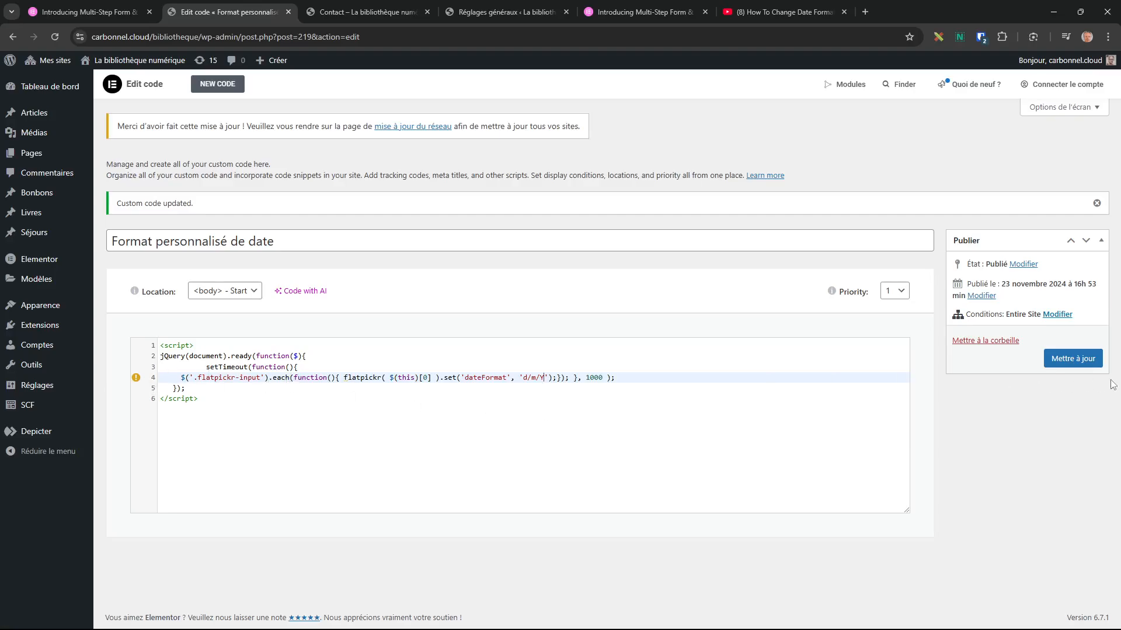
Save the updated d/m/Y date snippet and reload the live Contact page.
left_click(1073, 358)
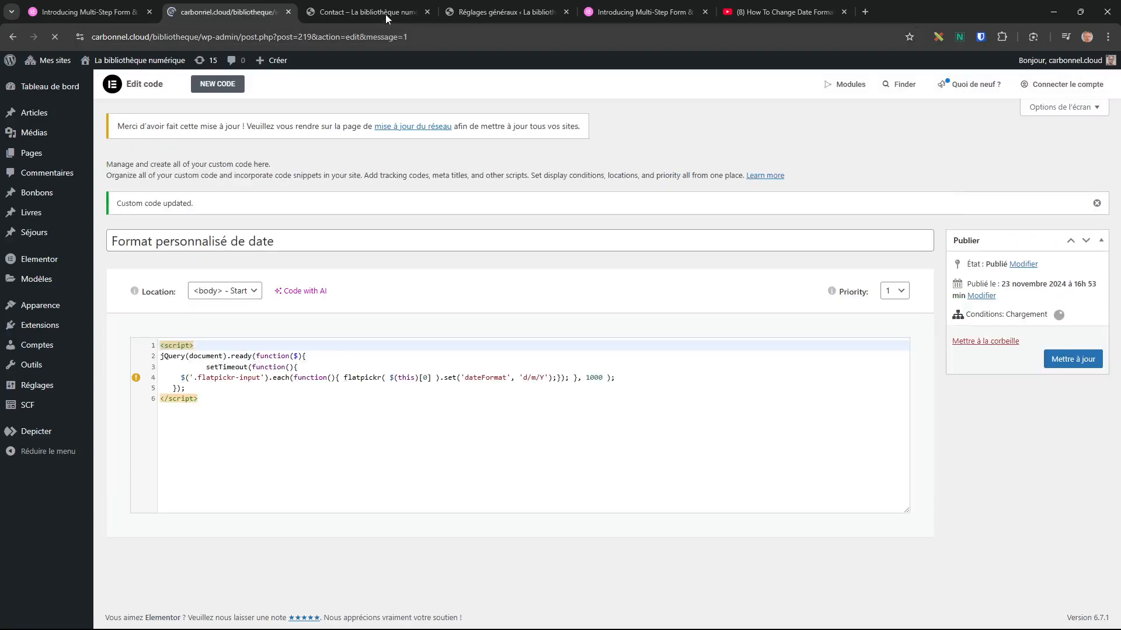
left_click(386, 14)
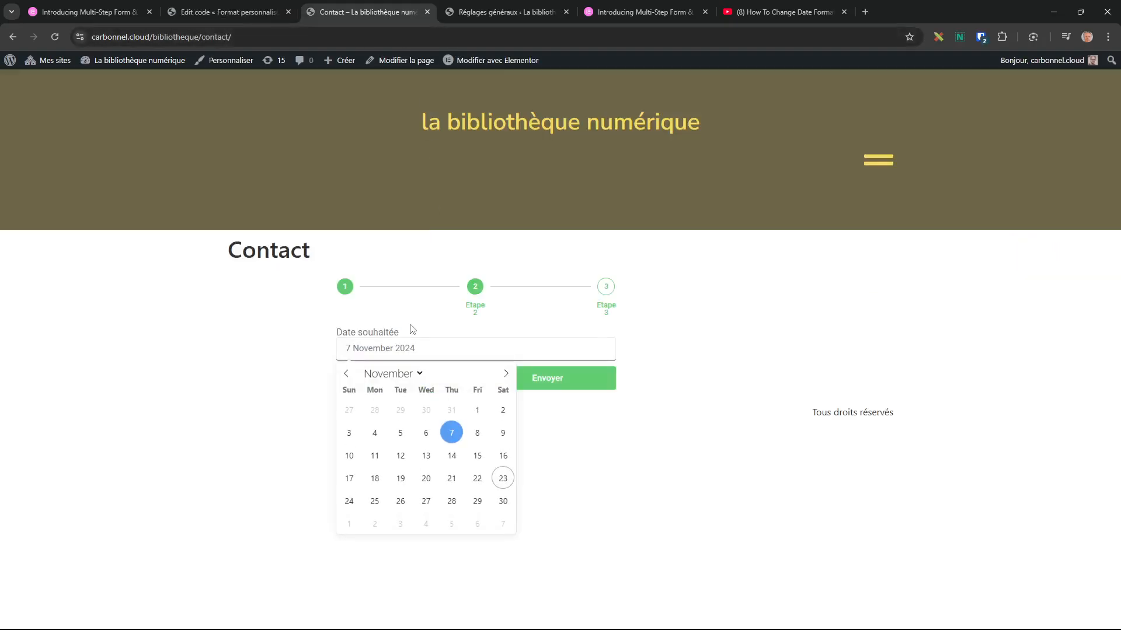
key("F5")
Advance the form to the date step and pick 5 November, confirming it shows 05/11/2024.
left_click(523, 416)
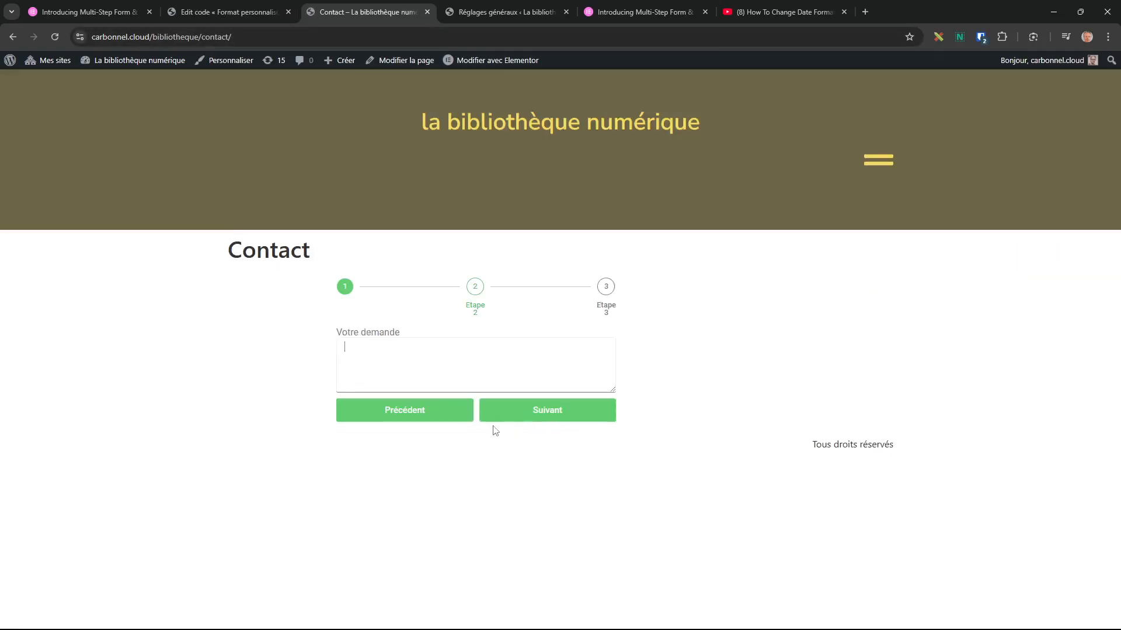
left_click(522, 415)
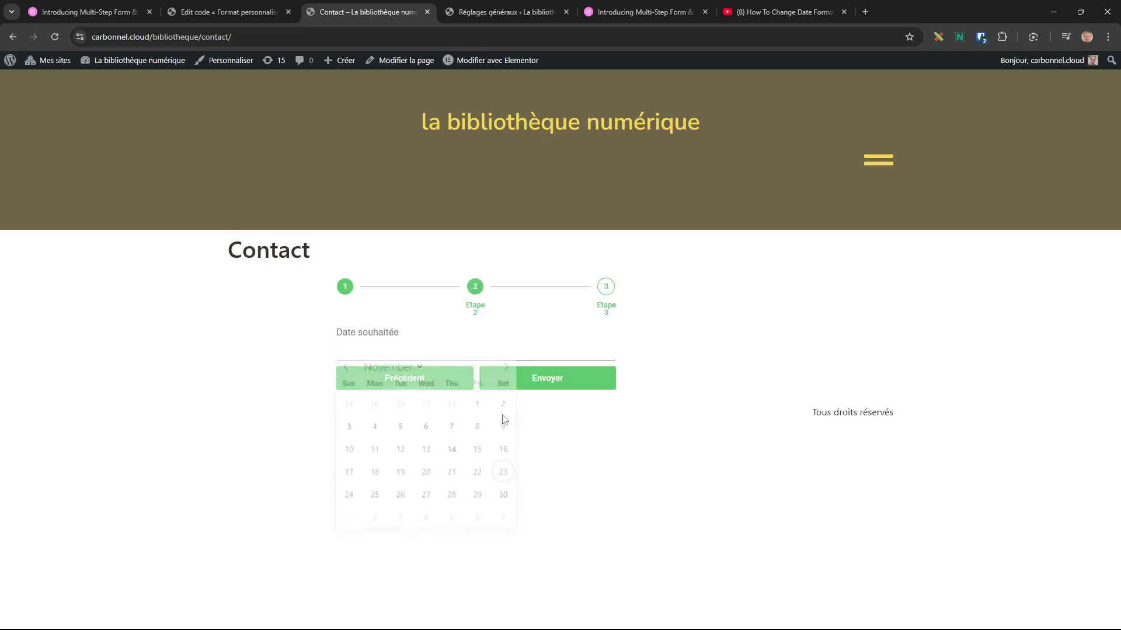
left_click(401, 433)
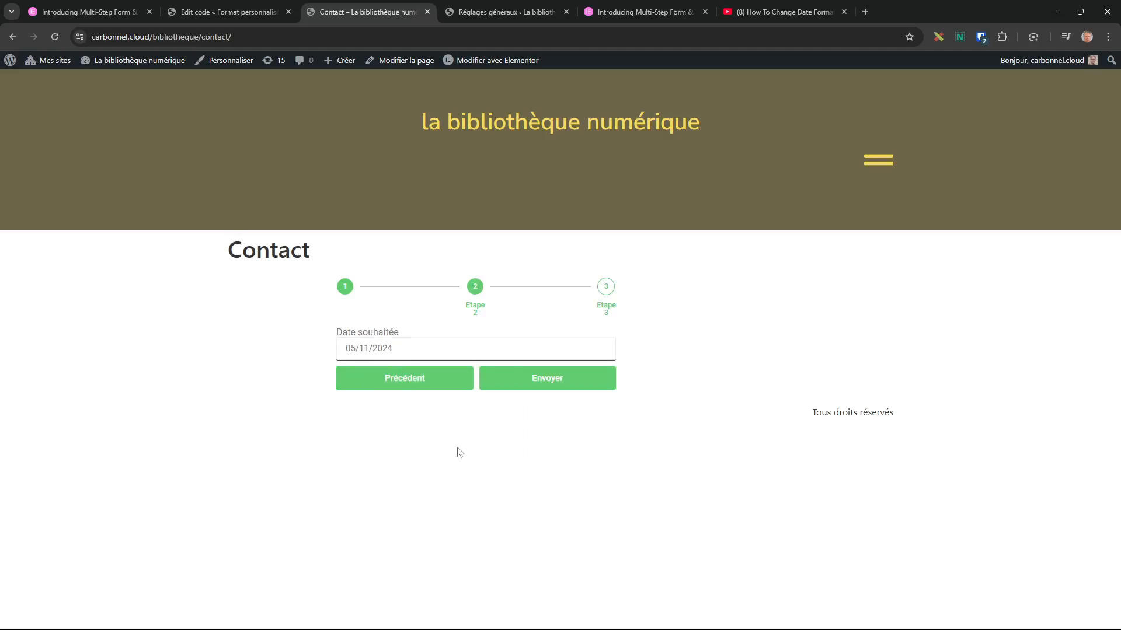